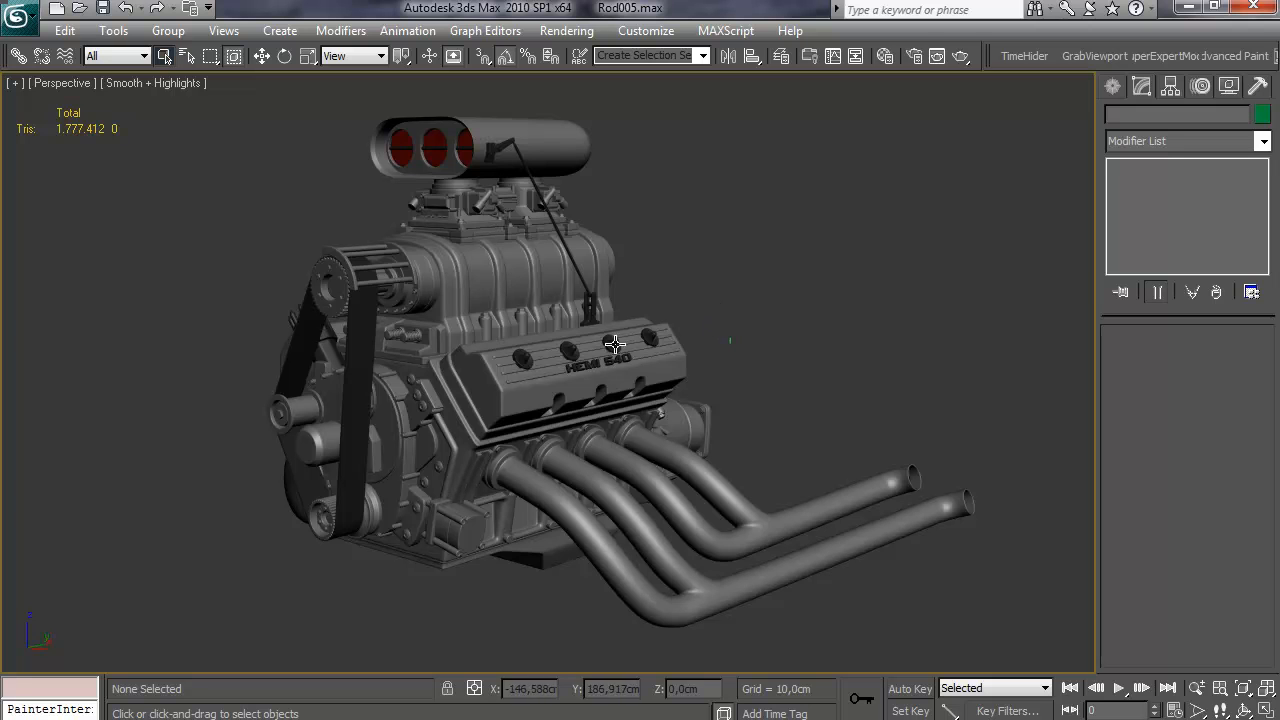
middle_drag(662, 311, 636, 335)
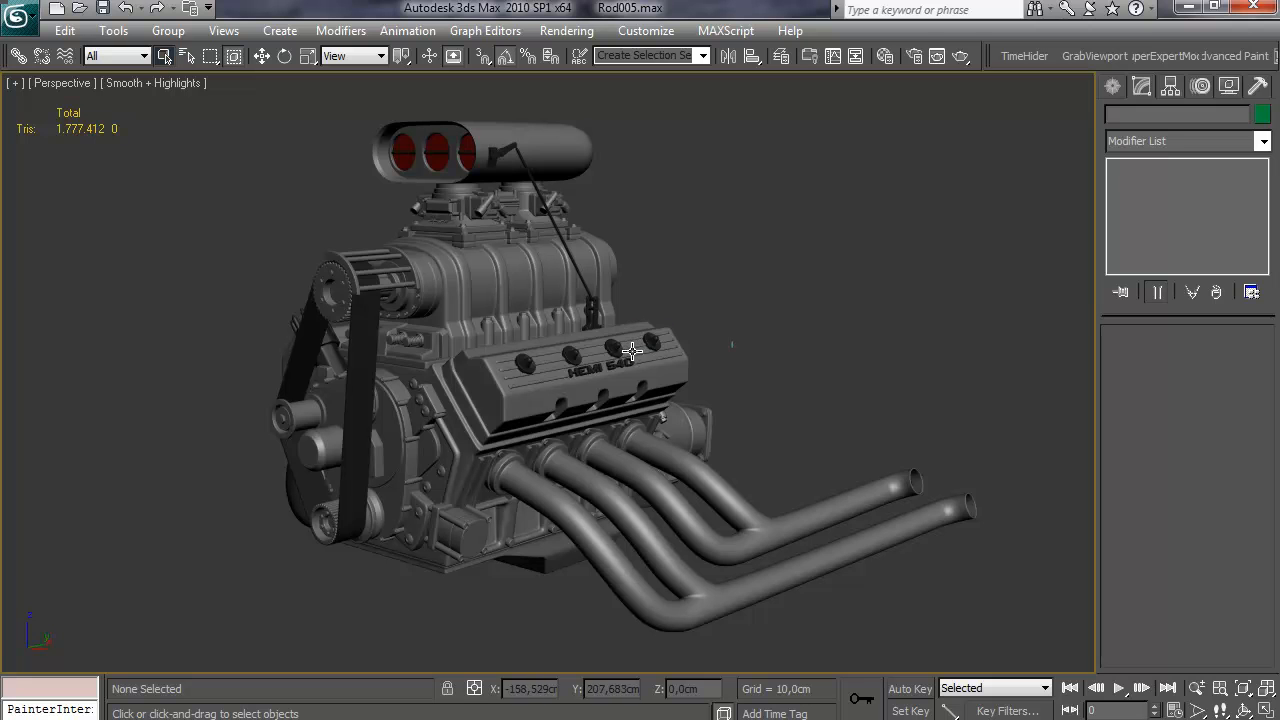
middle_drag(633, 352, 625, 343)
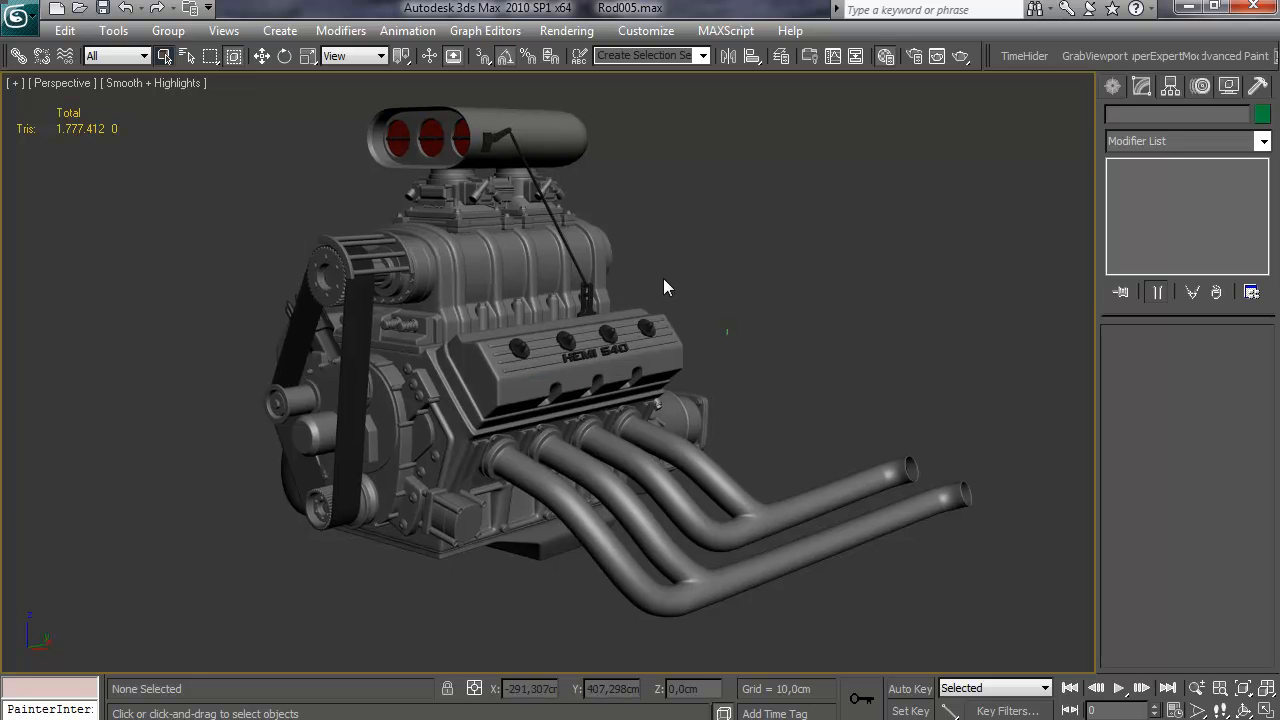
Open the Material Editor and place it beside the engine so that both are visible
key(m)
drag(619, 158, 248, 76)
scroll(661, 313, up, 3)
middle_drag(661, 313, 656, 313)
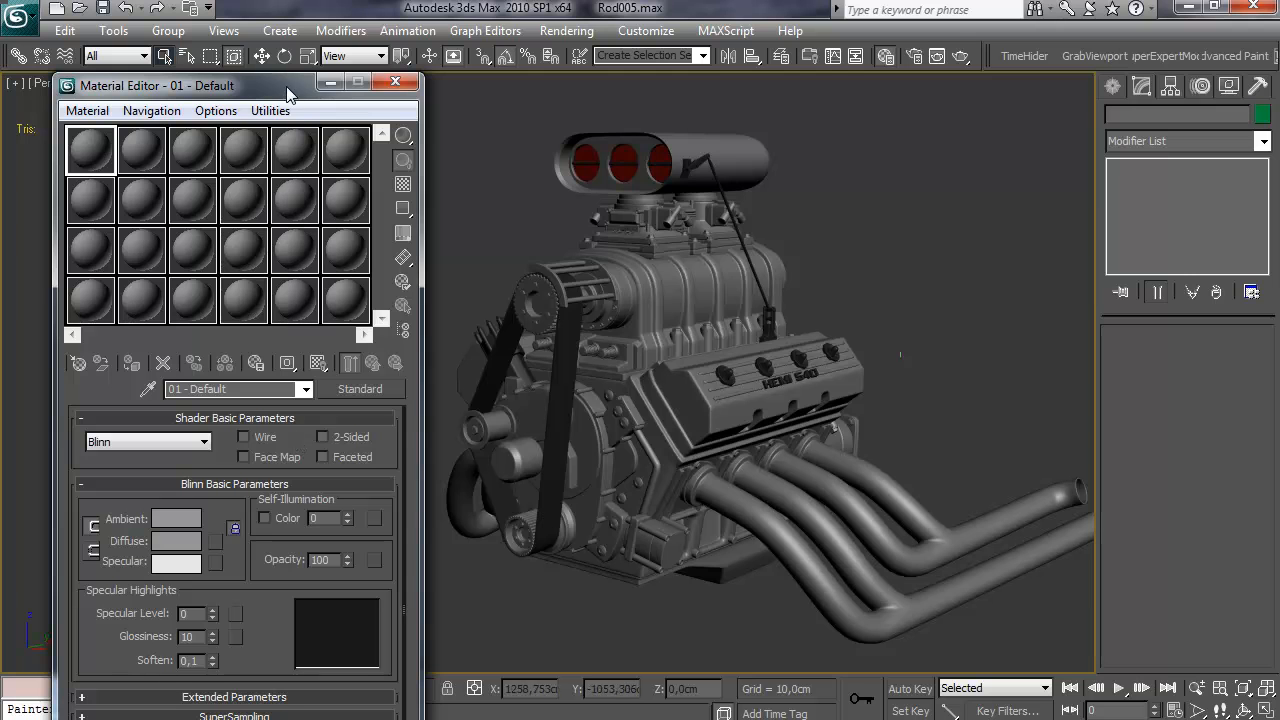
drag(287, 91, 290, 66)
Show the material samples in a 3 X 2 layout and set the first material's specular level to 40 and glossiness to 19
click(179, 493)
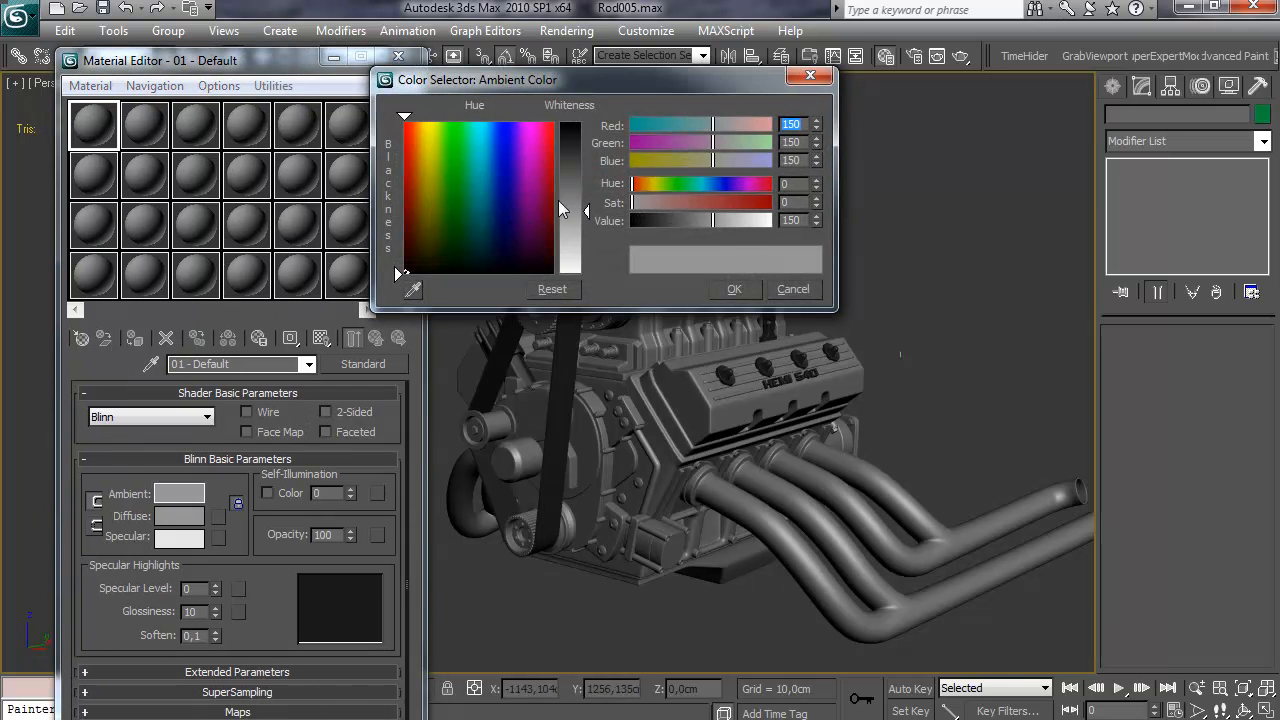
click(734, 289)
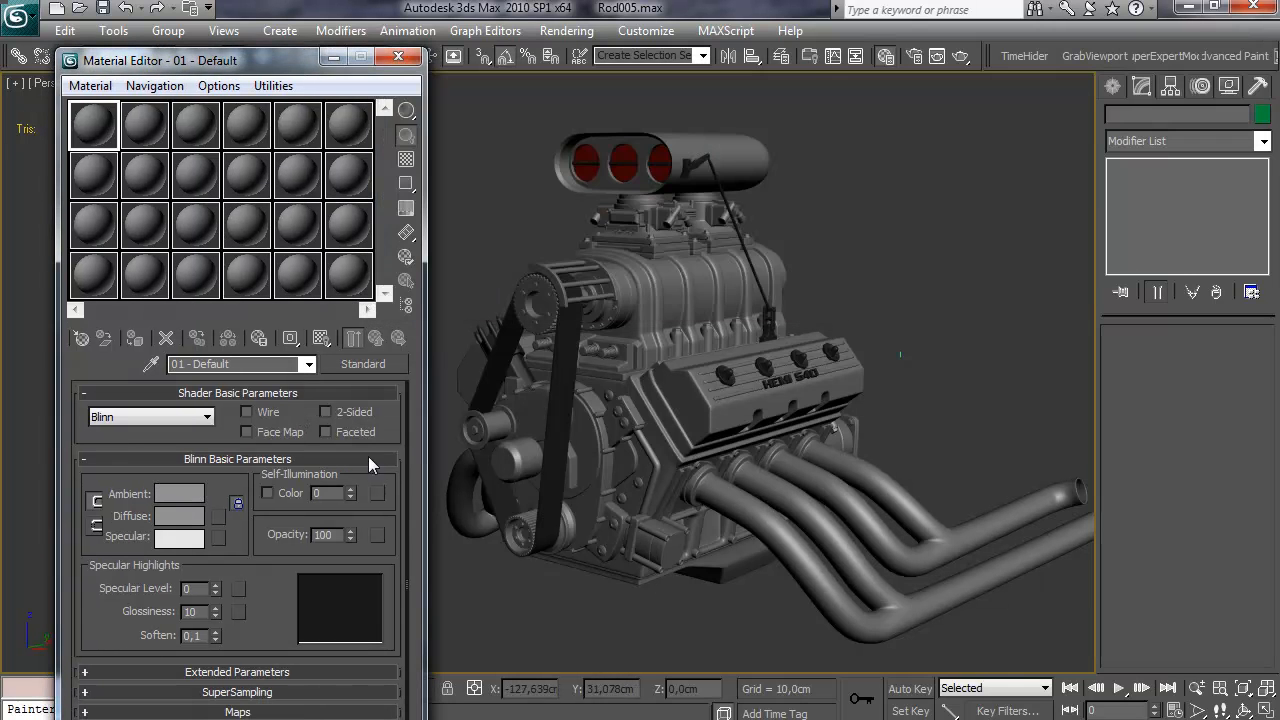
mouse_move(214, 590)
mouse_down()
mouse_move(220, 524)
mouse_move(219, 585)
mouse_up()
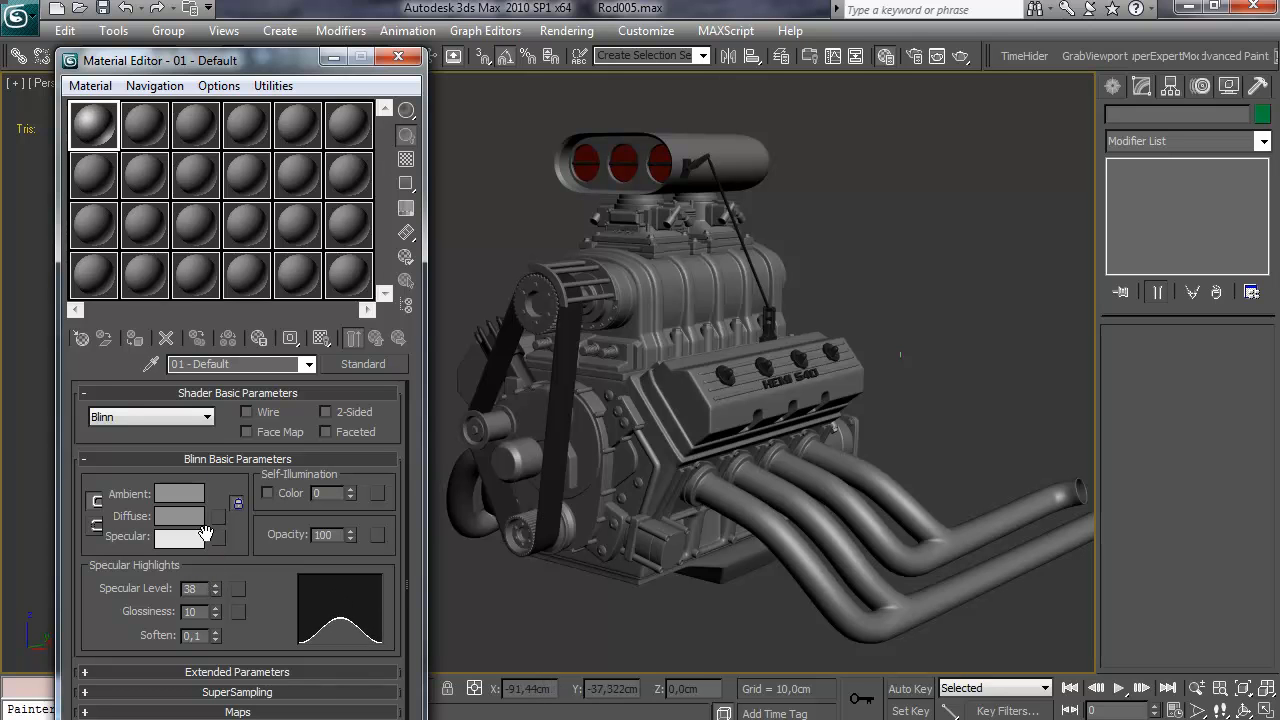
right_click(102, 122)
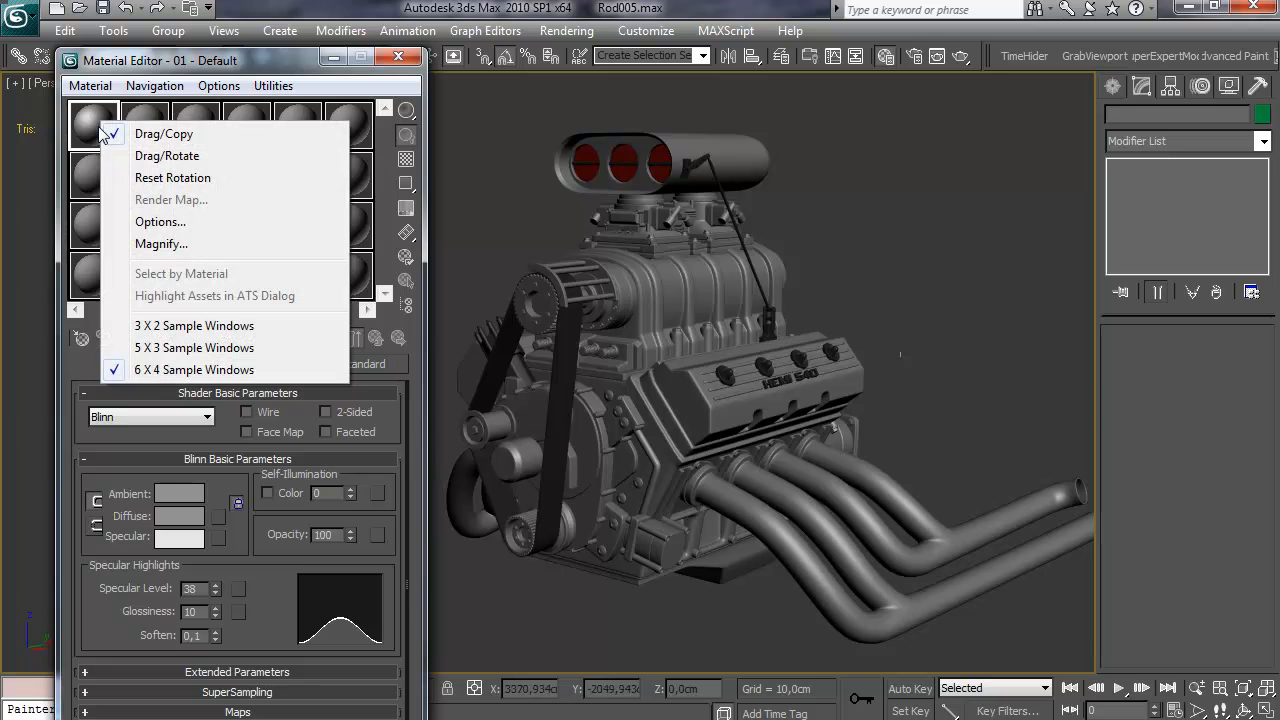
click(200, 326)
mouse_move(216, 589)
mouse_down()
mouse_move(218, 552)
mouse_move(211, 600)
mouse_up()
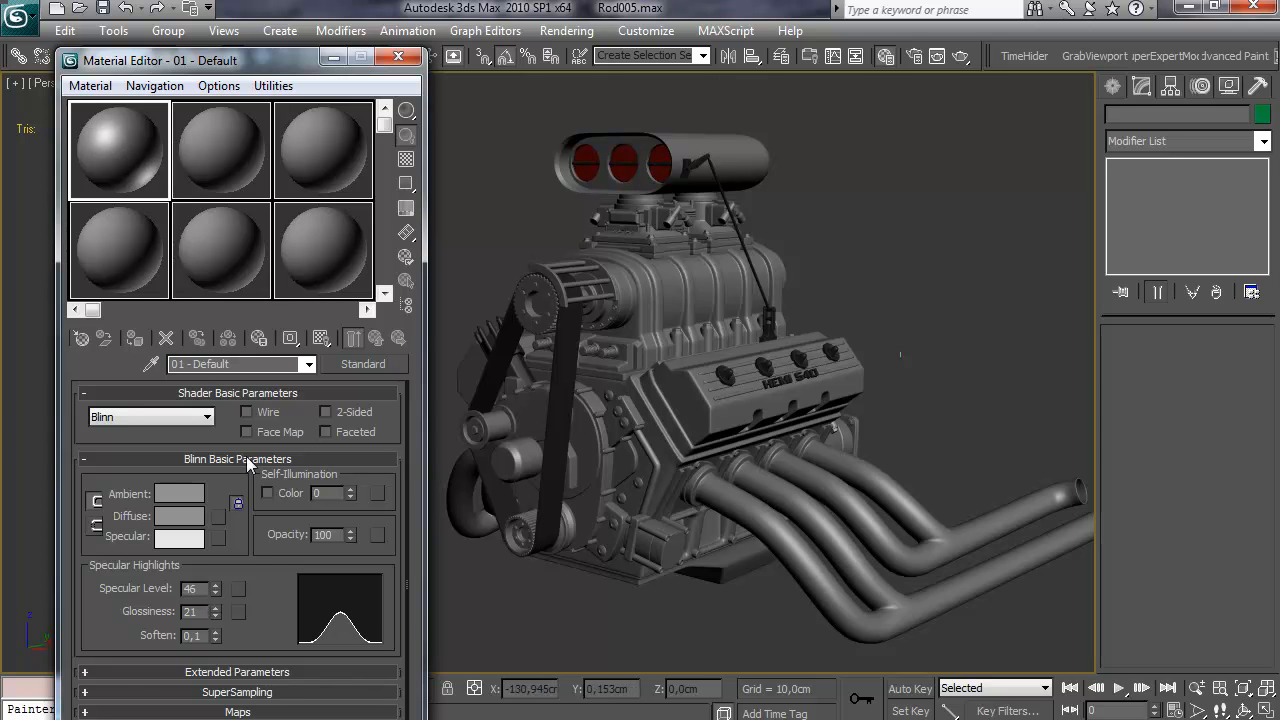
drag(215, 590, 211, 613)
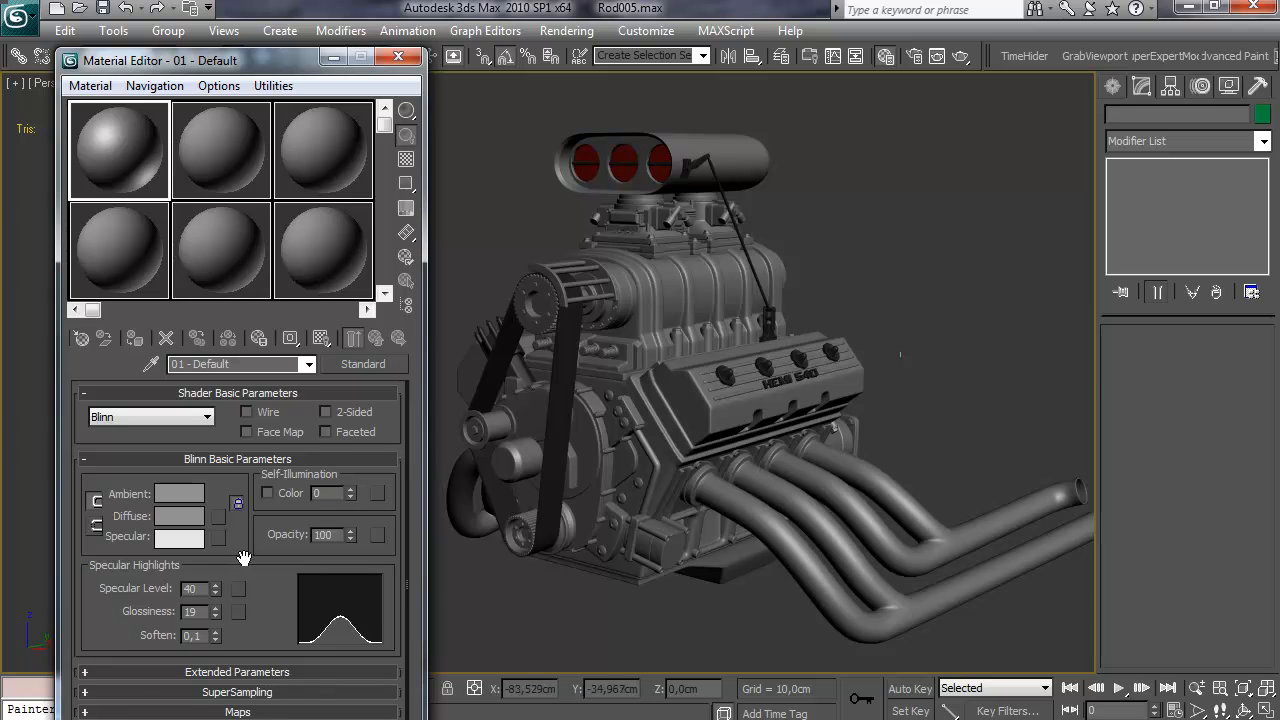
scroll(240, 556, down, 1)
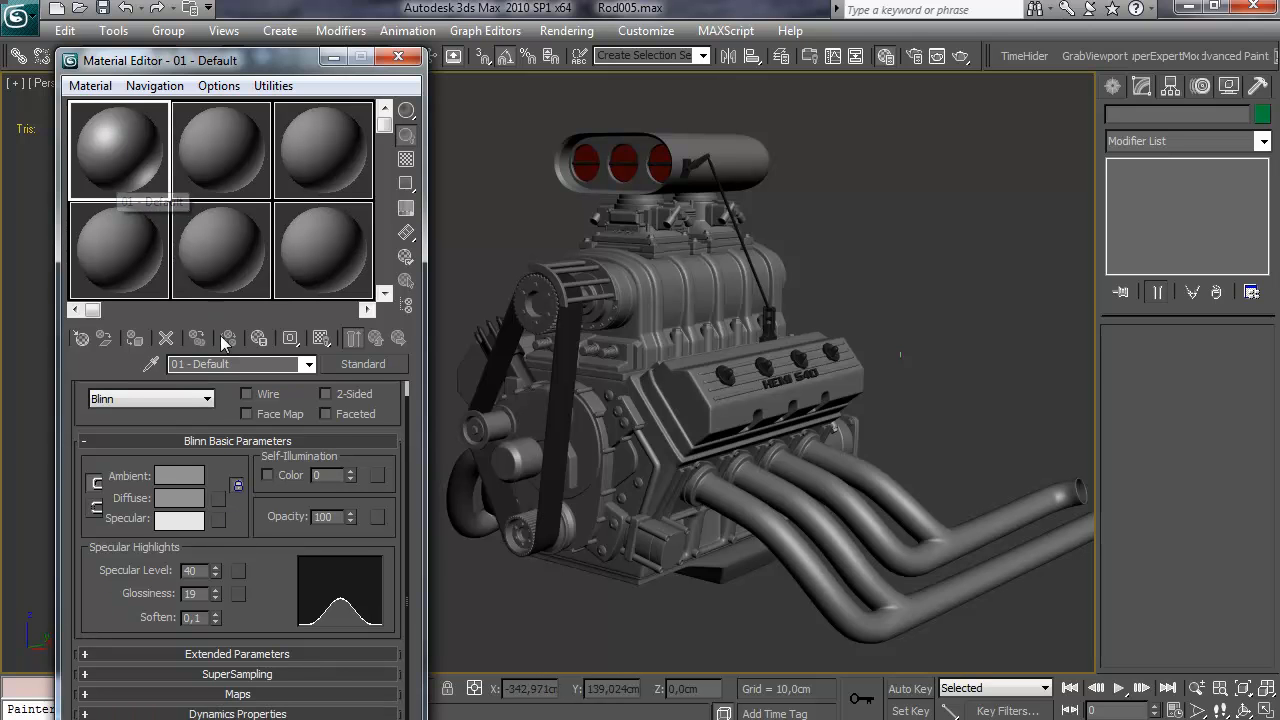
drag(275, 570, 272, 597)
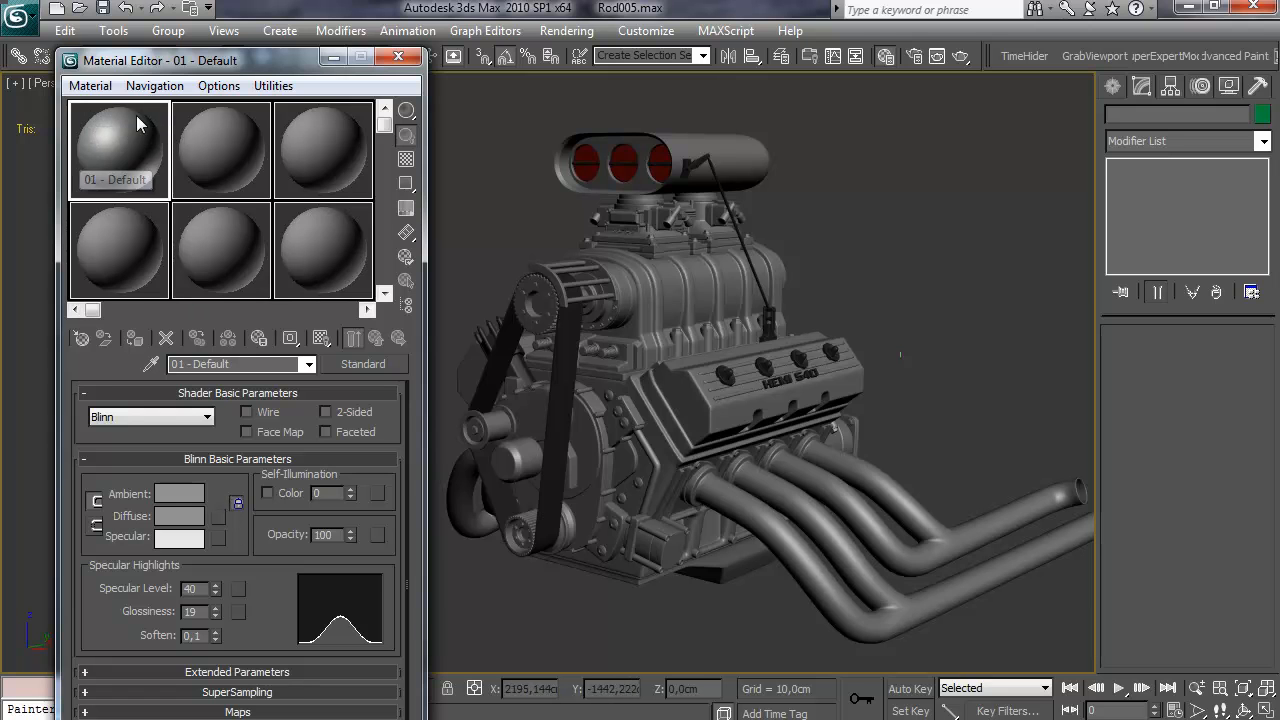
Assign a Falloff map to the material's diffuse color and set its falloff type to Fresnel
click(218, 516)
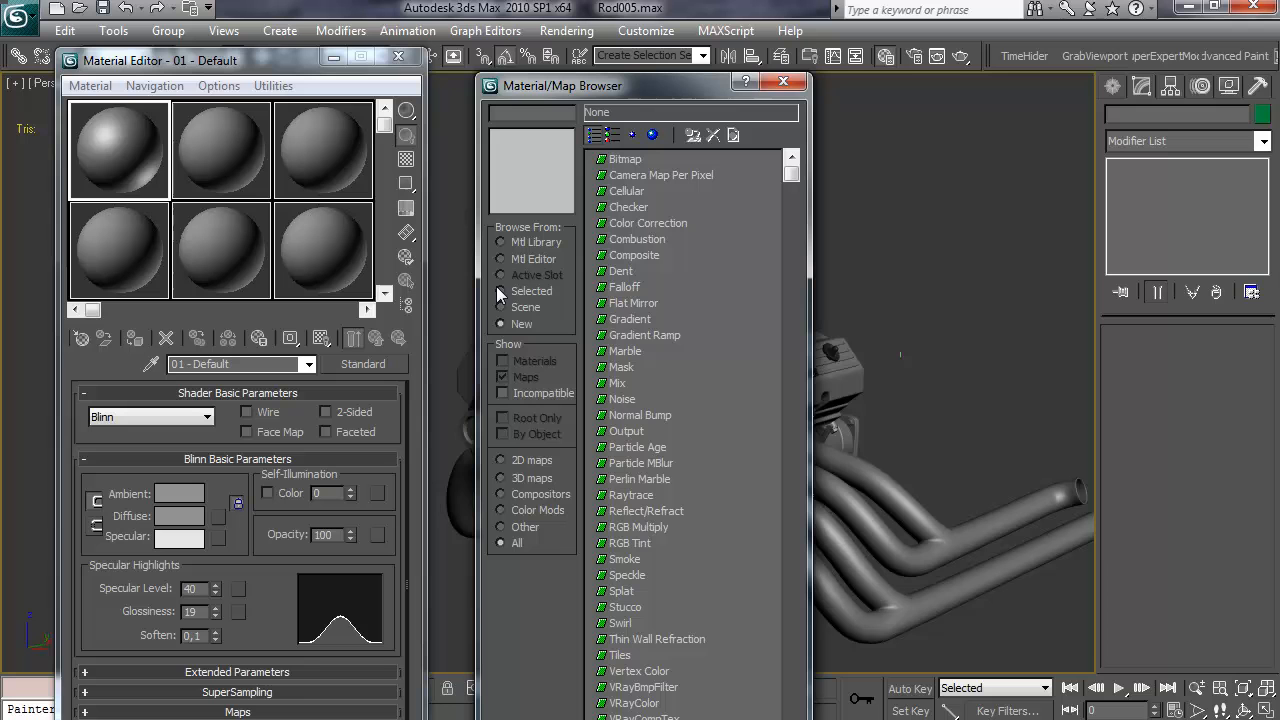
click(628, 288)
double_click(631, 286)
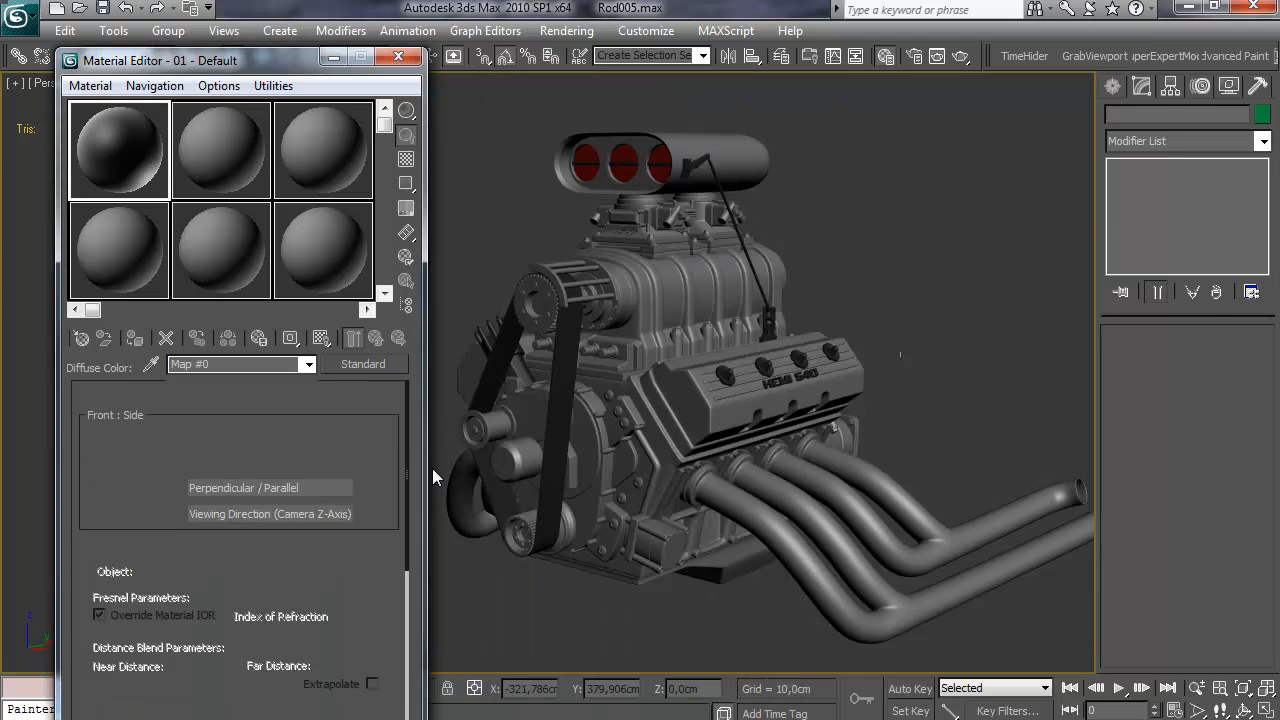
click(250, 492)
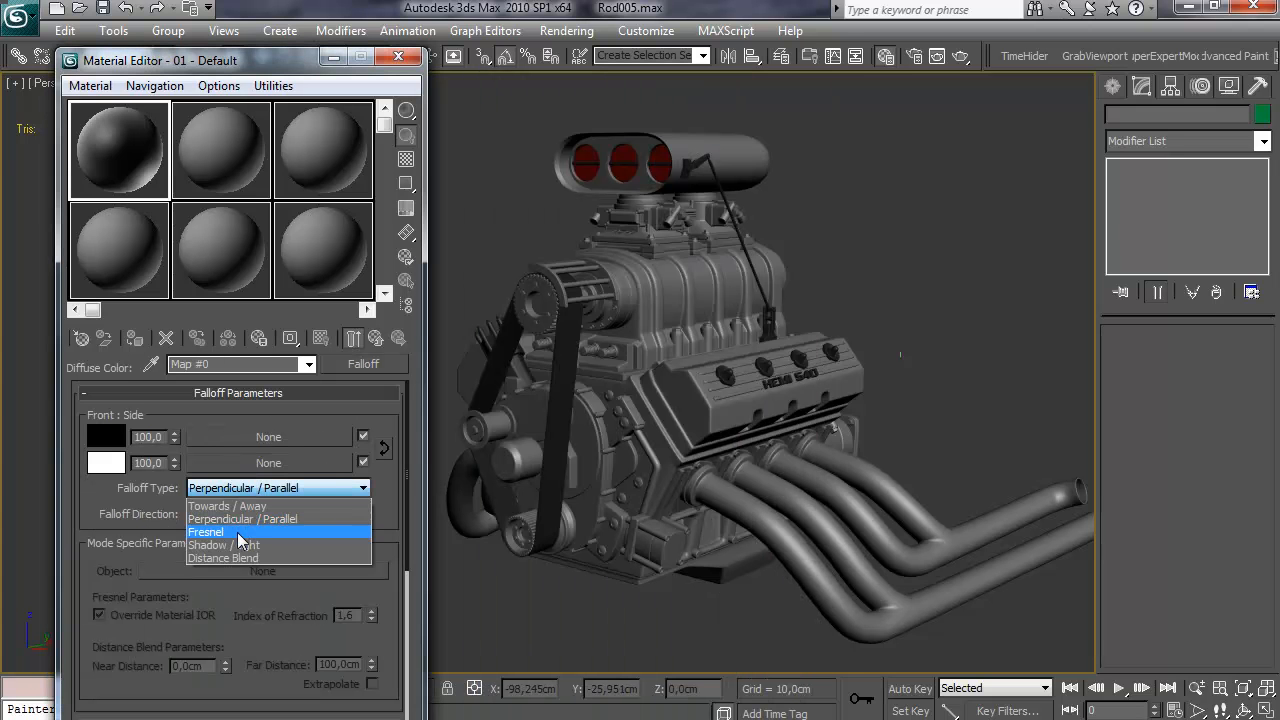
click(242, 531)
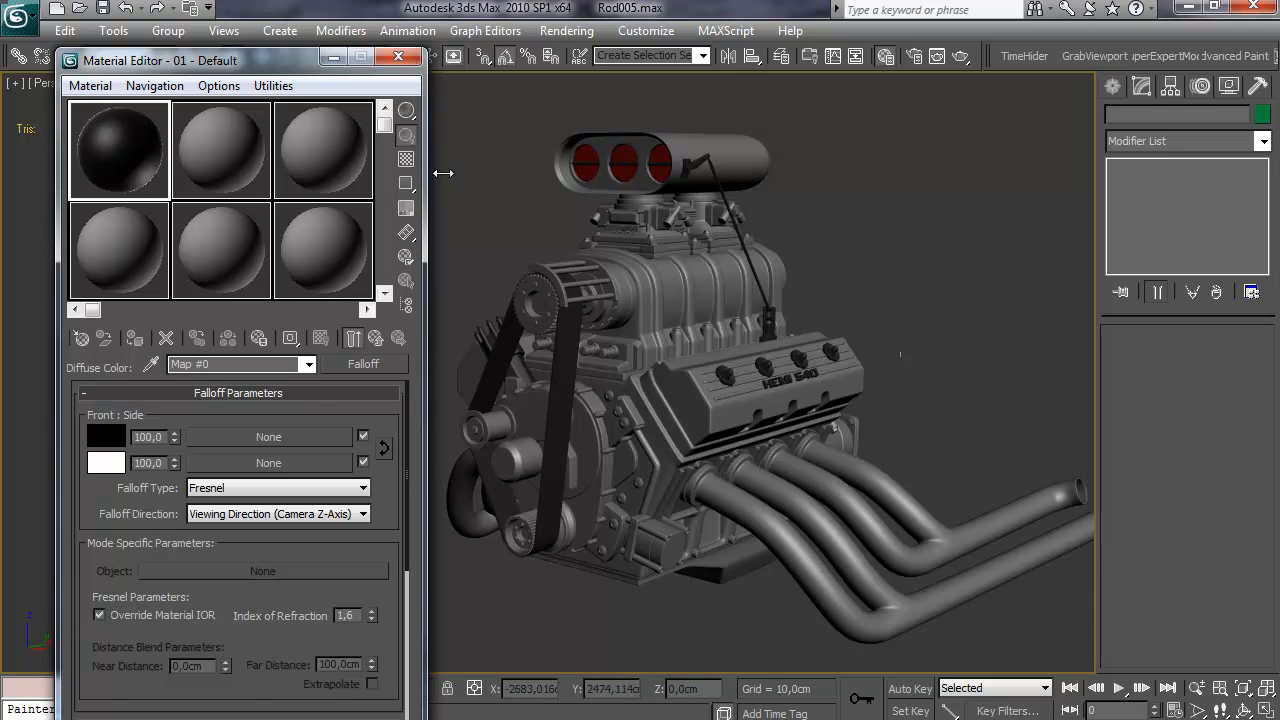
Open a magnified preview of the material and copy its gray diffuse color into the Falloff map's front color
double_click(137, 180)
drag(522, 136, 562, 126)
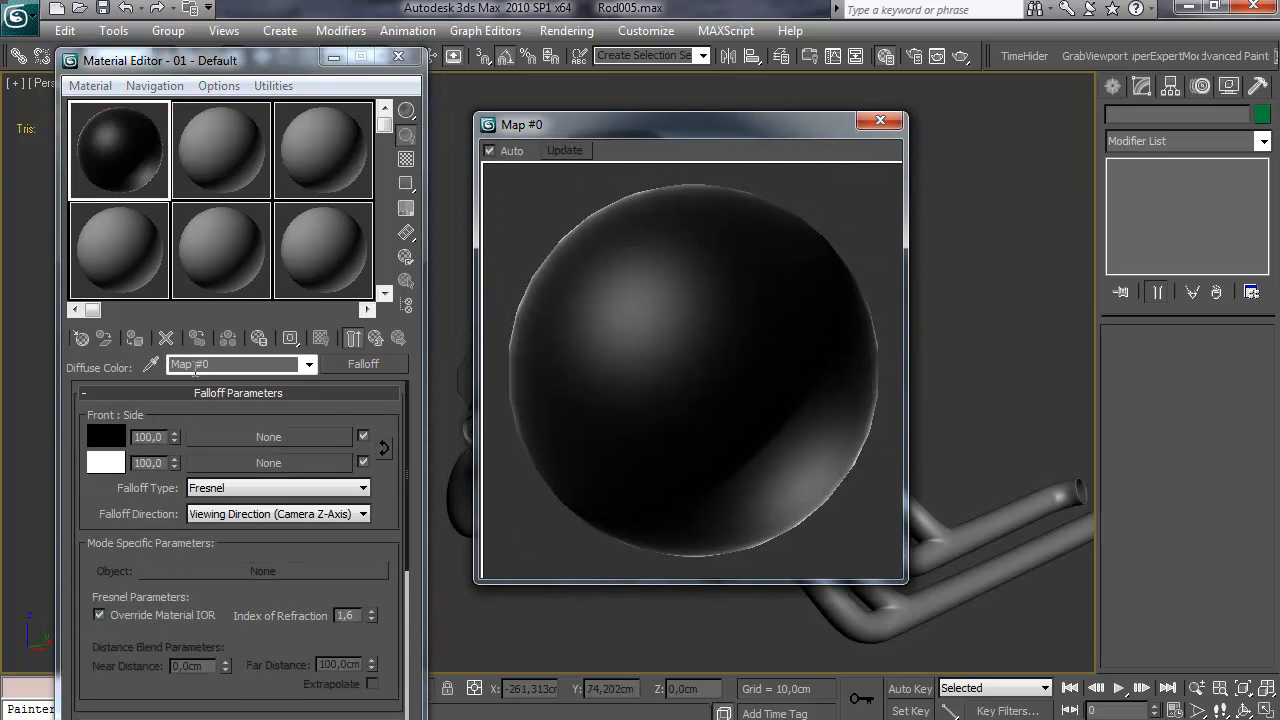
click(353, 338)
right_click(183, 514)
click(214, 527)
click(220, 517)
right_click(113, 437)
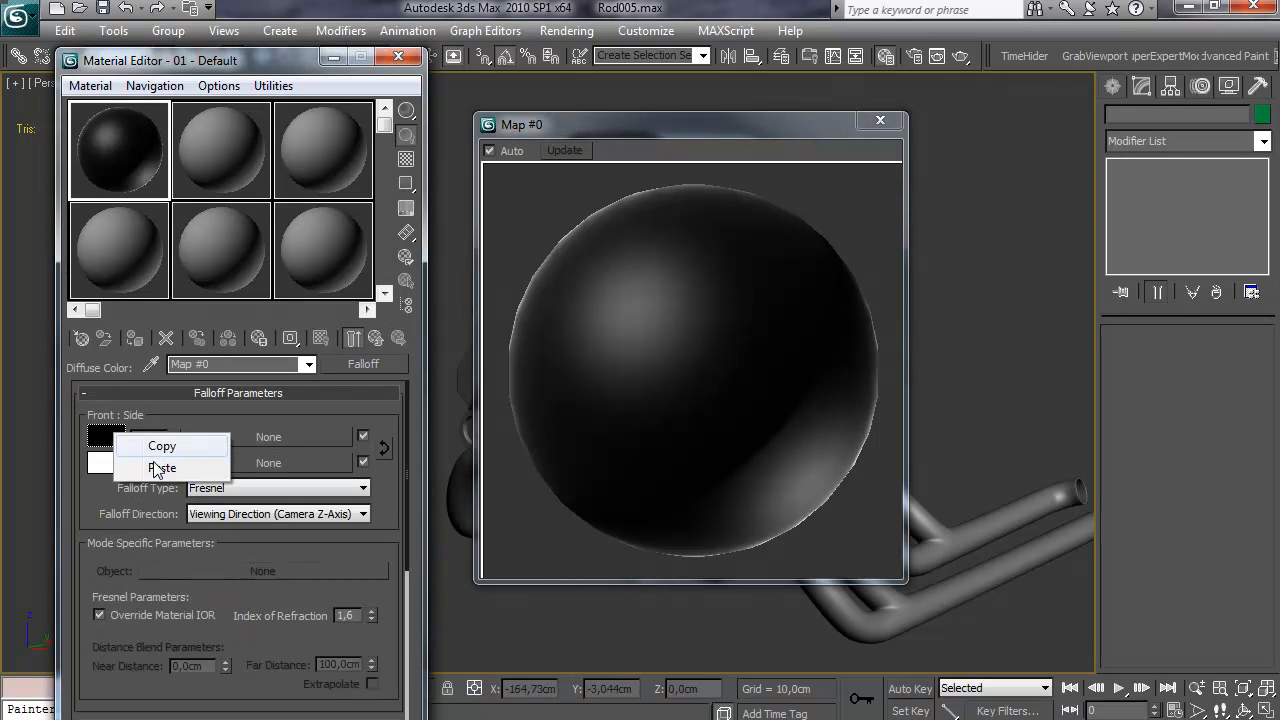
click(155, 466)
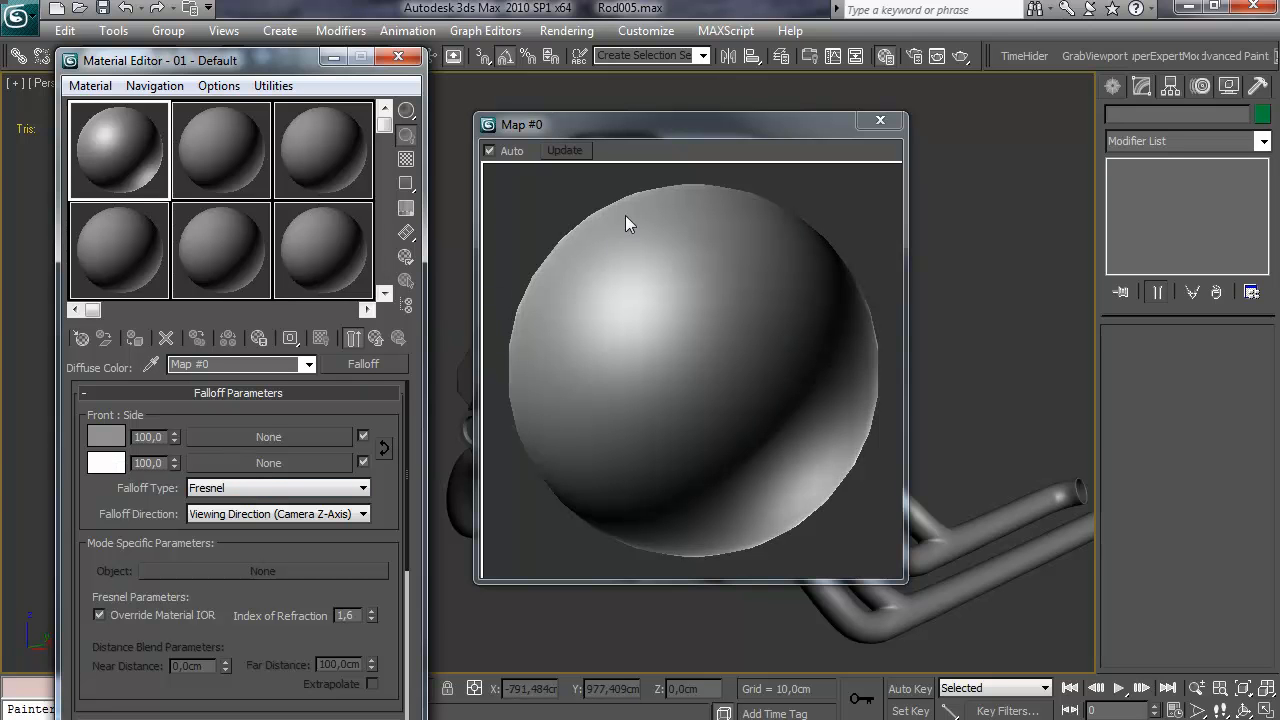
Copy the diffuse Falloff map and paste it as a copy into the self-illumination map slot
click(353, 338)
right_click(218, 517)
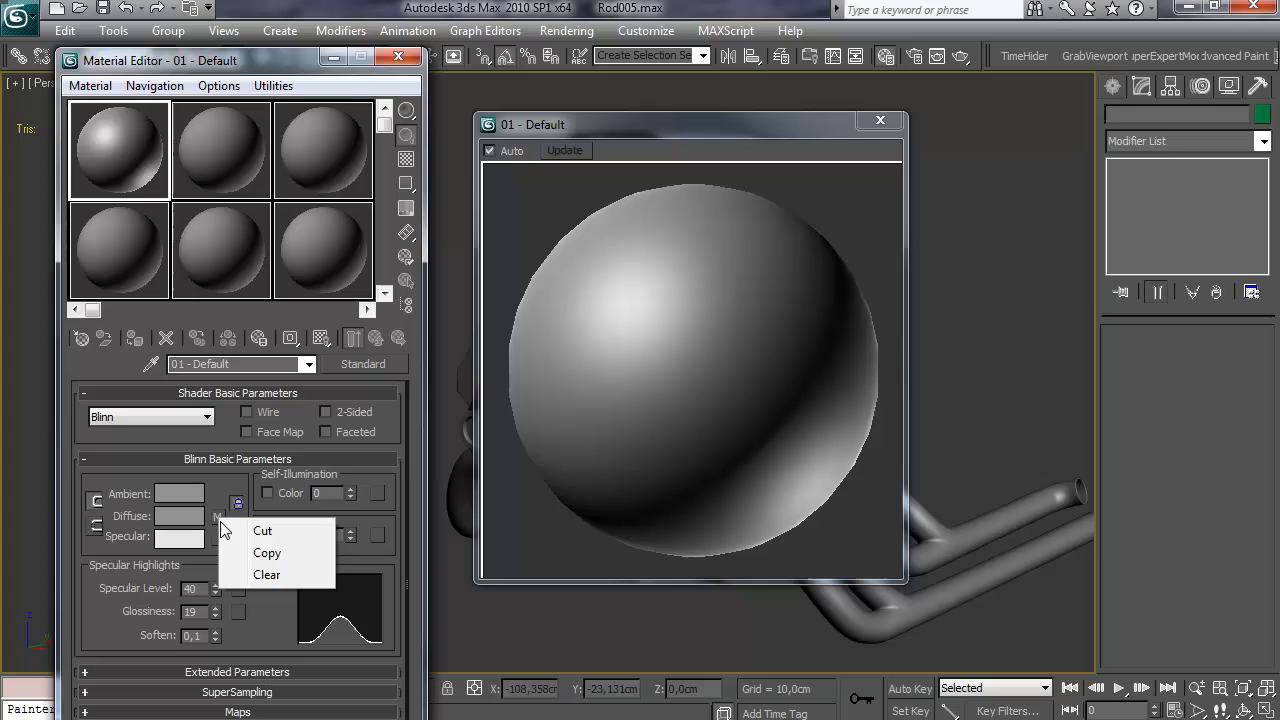
click(266, 553)
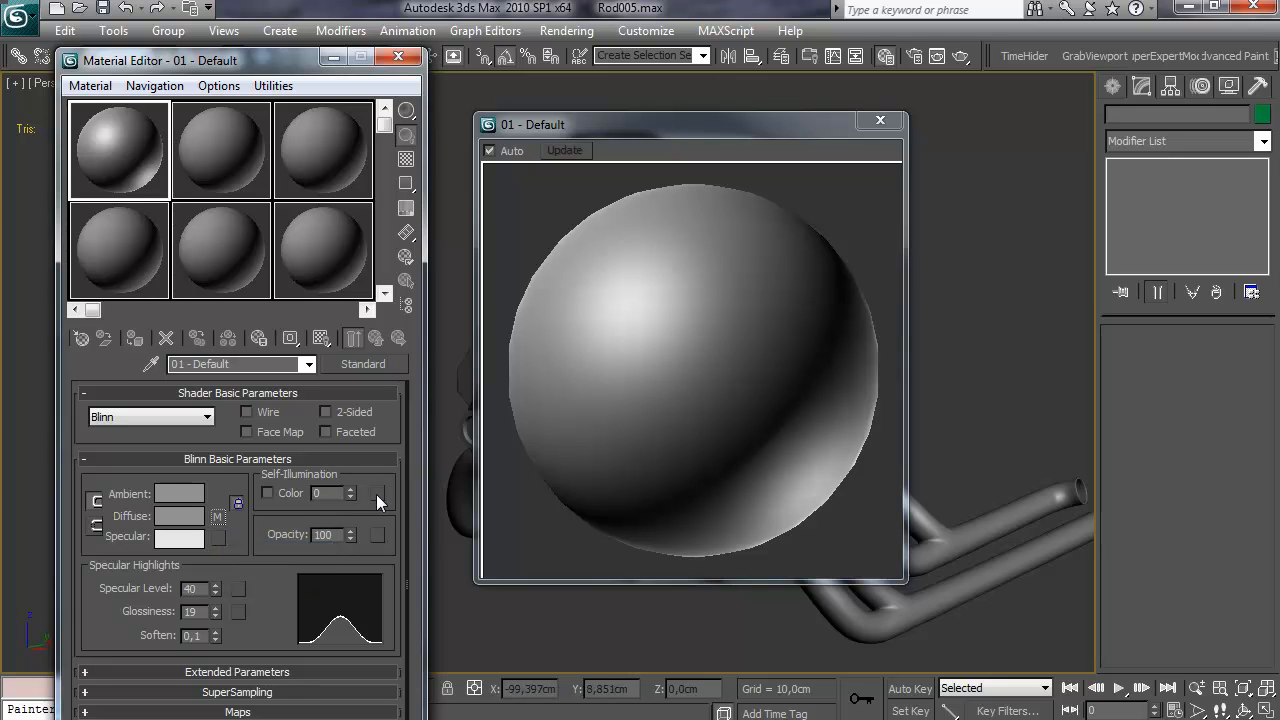
right_click(376, 493)
click(415, 506)
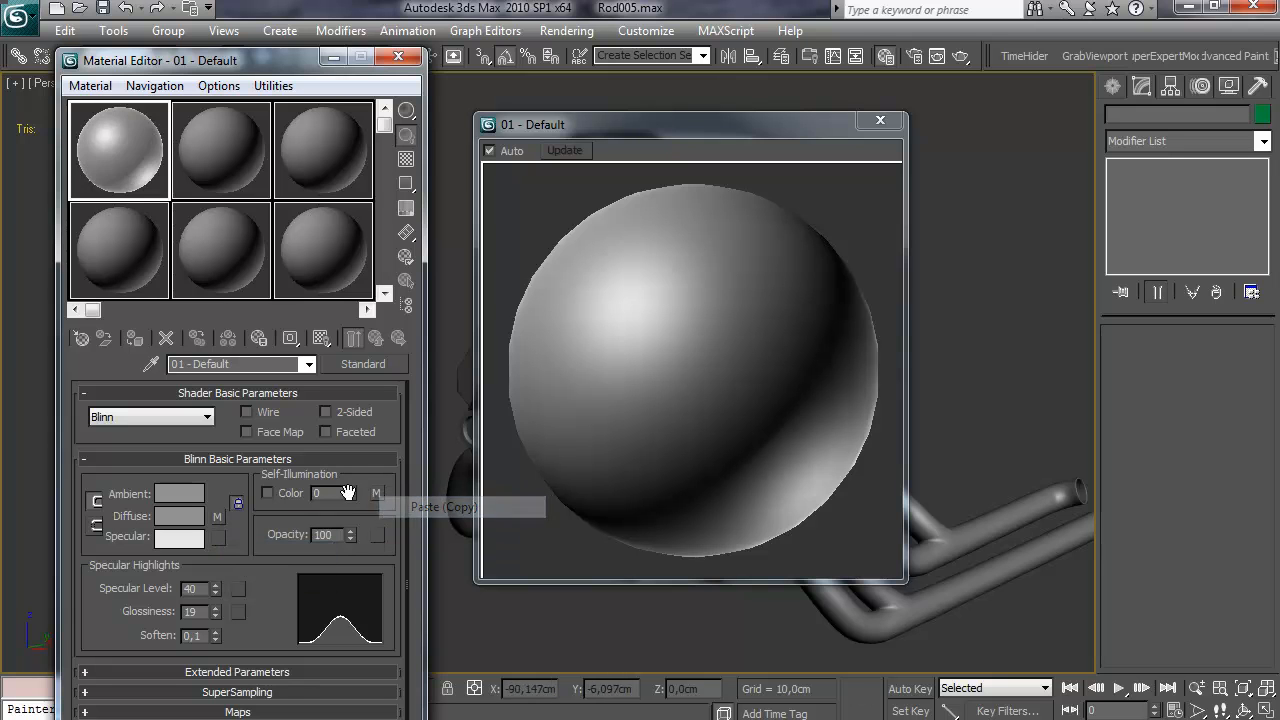
Set the front color of the self-illumination Falloff map to black and return to the parent material
click(376, 493)
click(105, 436)
drag(560, 143, 566, 124)
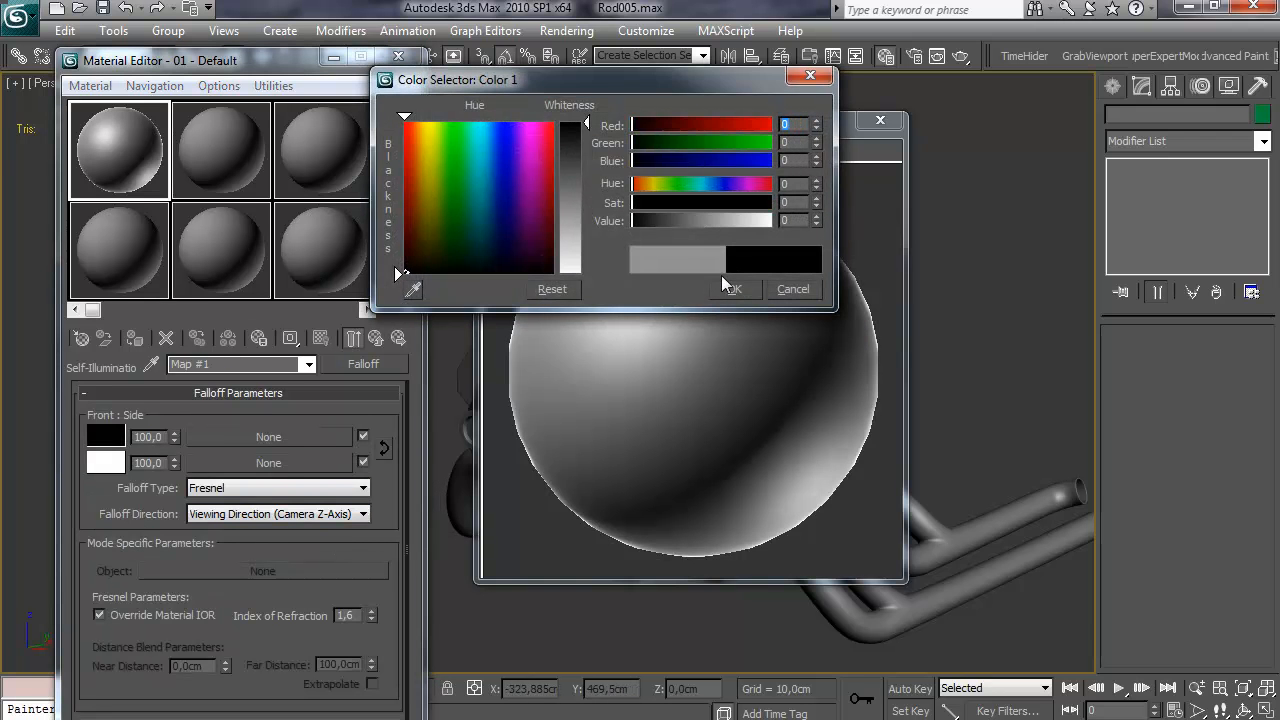
click(734, 289)
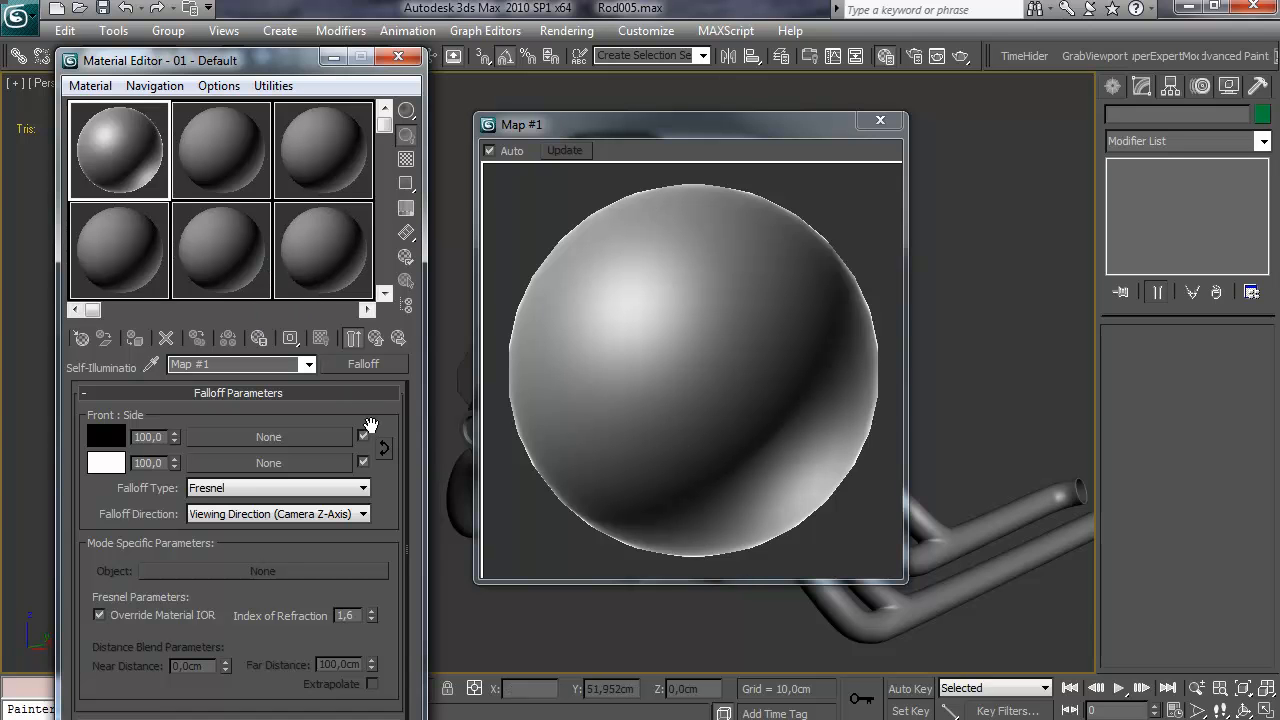
click(354, 340)
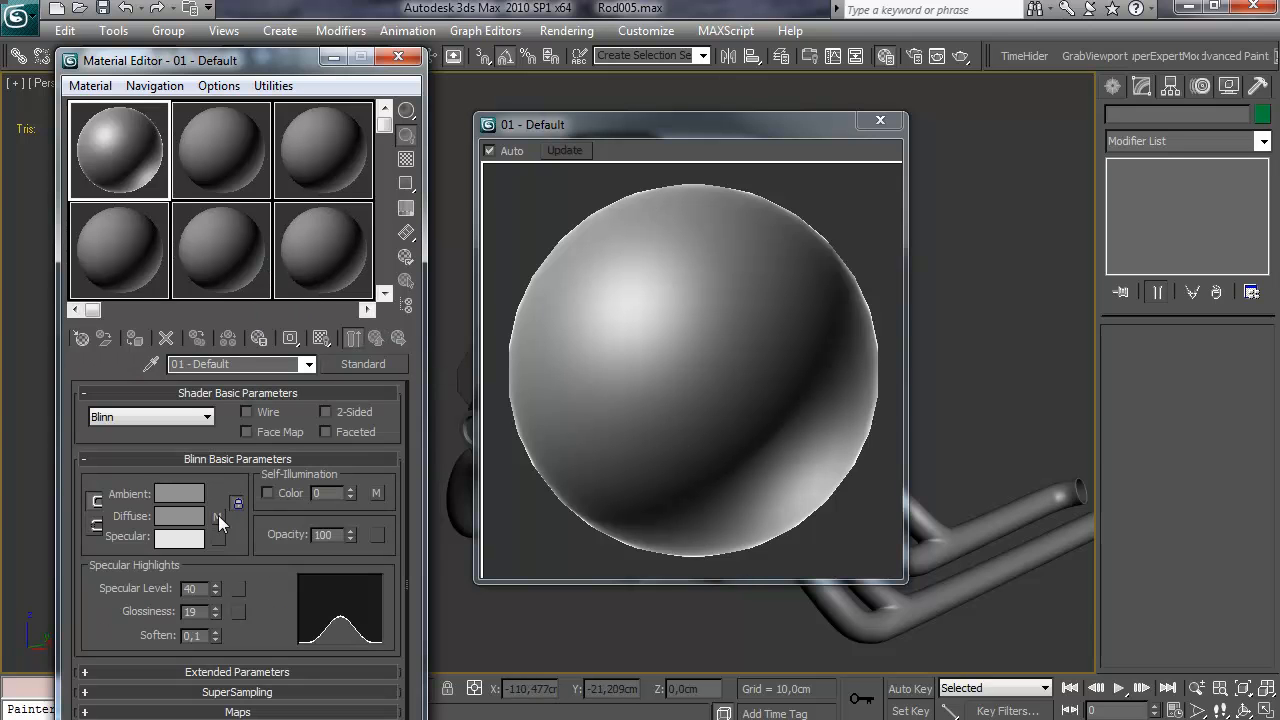
Lower the index of refraction of the diffuse Falloff map, then close the magnified material preview
click(219, 515)
mouse_move(371, 619)
mouse_down()
mouse_move(372, 634)
mouse_move(373, 622)
mouse_up()
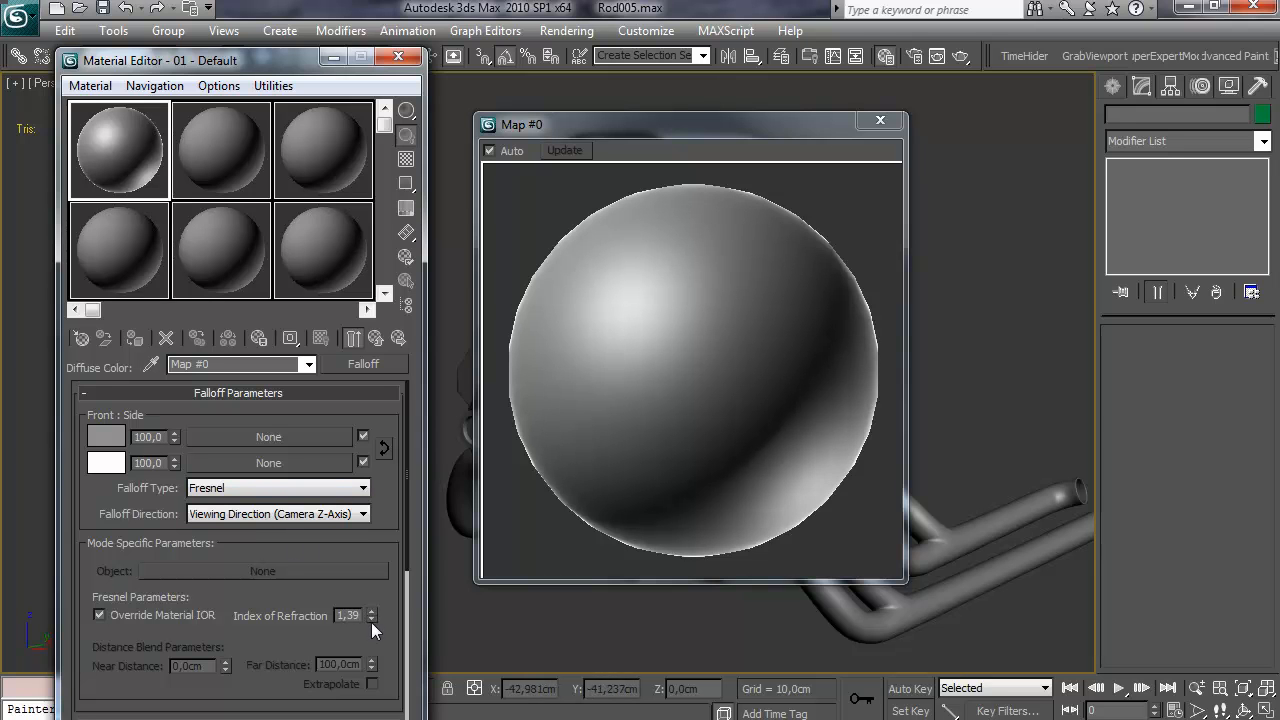
mouse_move(335, 712)
scroll(344, 613, down, 1)
mouse_move(369, 608)
mouse_down()
mouse_move(372, 624)
mouse_move(371, 610)
mouse_up()
scroll(378, 579, down, 1)
scroll(377, 578, up, 1)
click(375, 340)
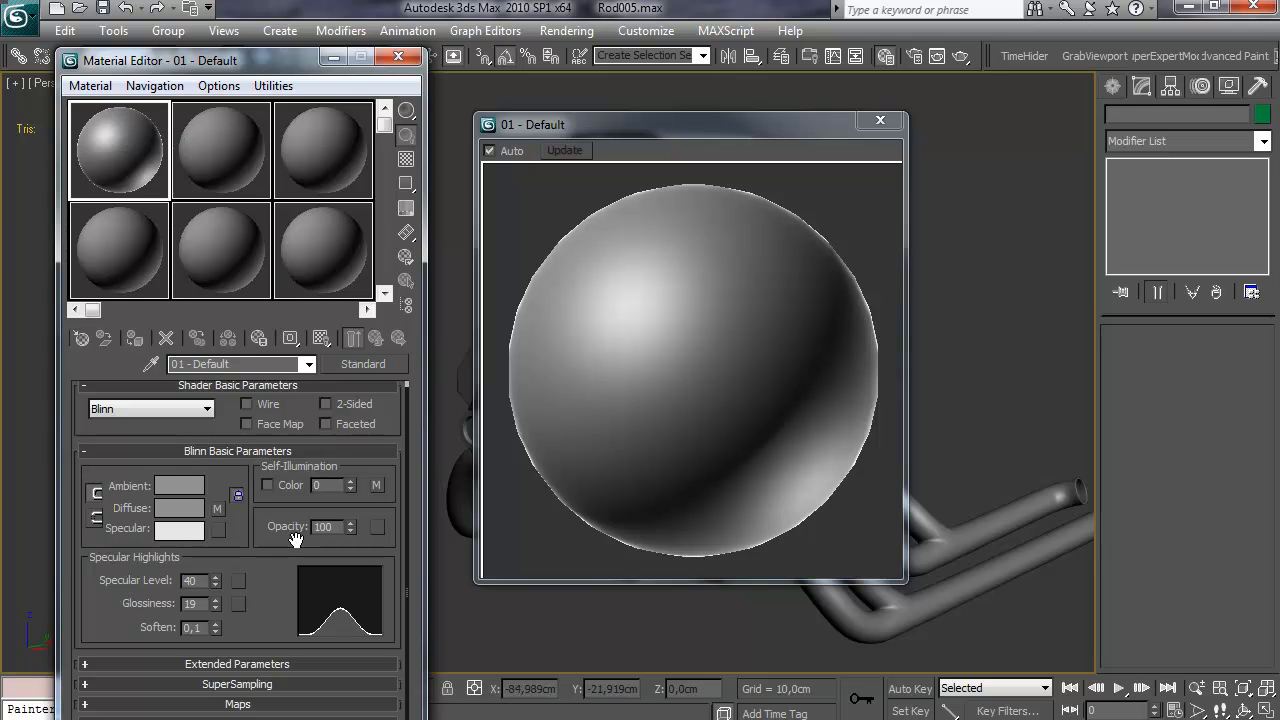
scroll(269, 584, down, 2)
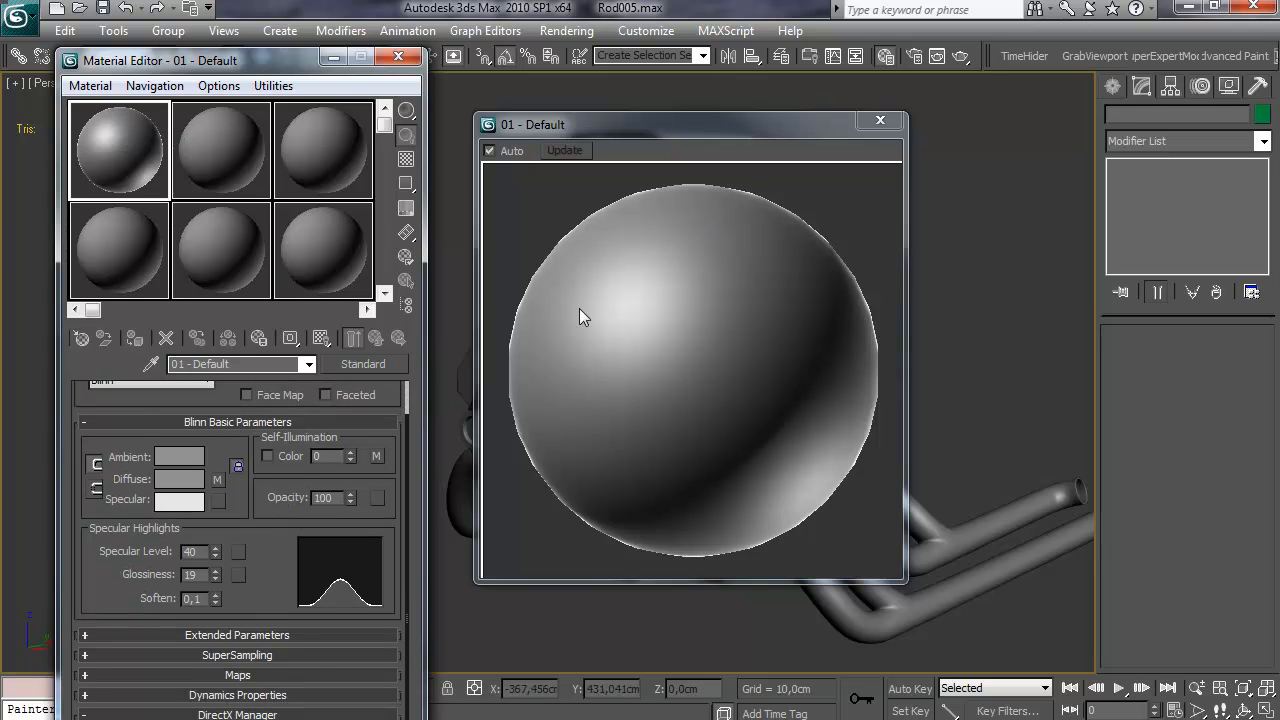
click(880, 120)
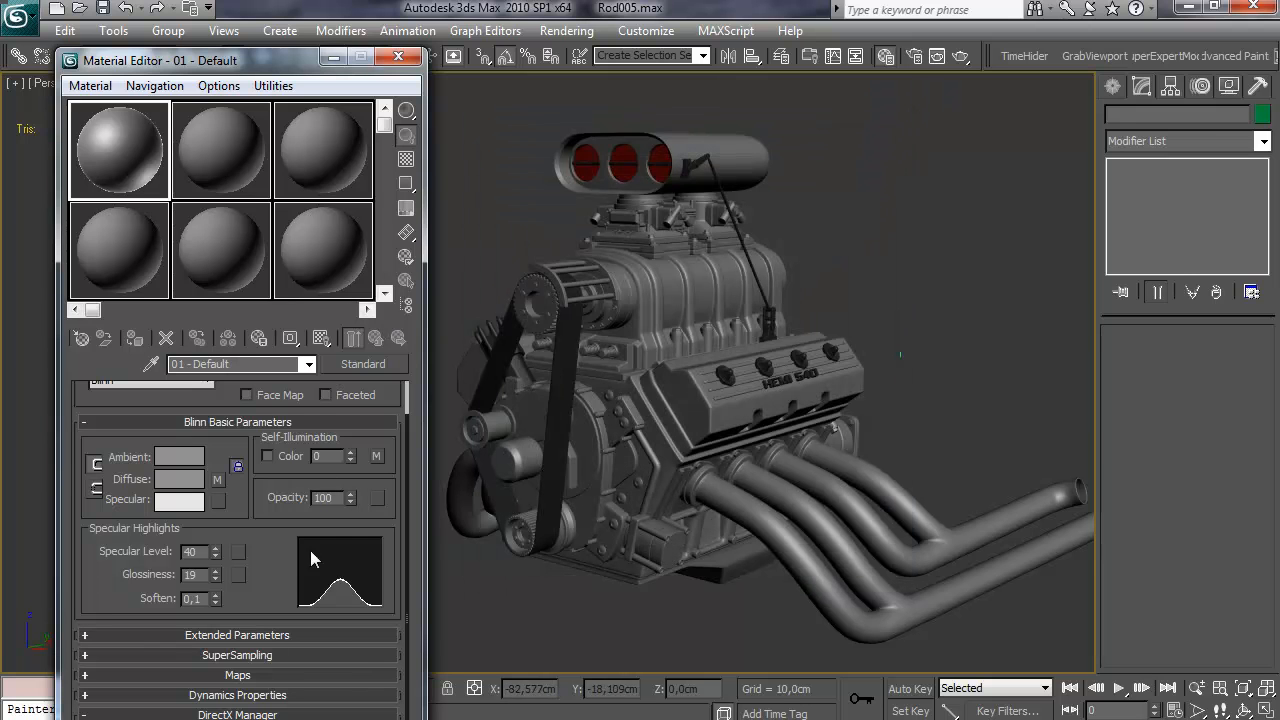
Assign a Falloff map to the material's Reflection slot and set its falloff type to Fresnel
click(263, 678)
scroll(148, 506, down, 2)
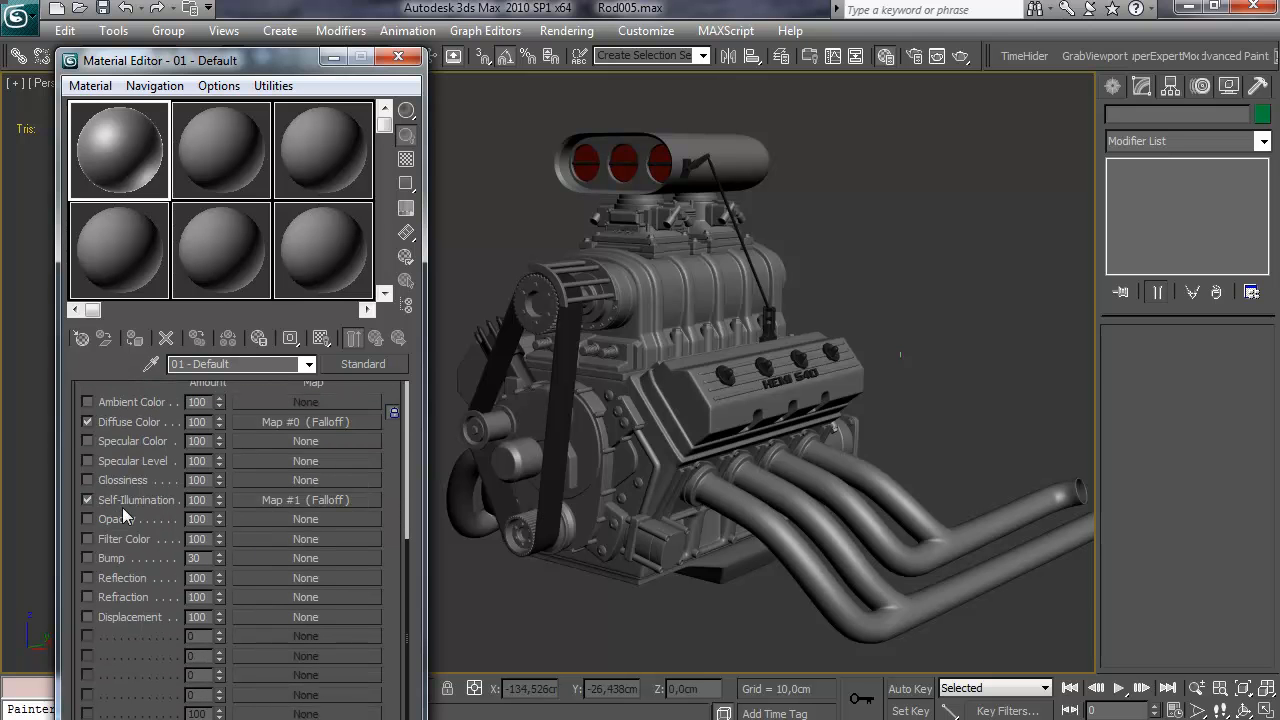
click(273, 577)
double_click(629, 287)
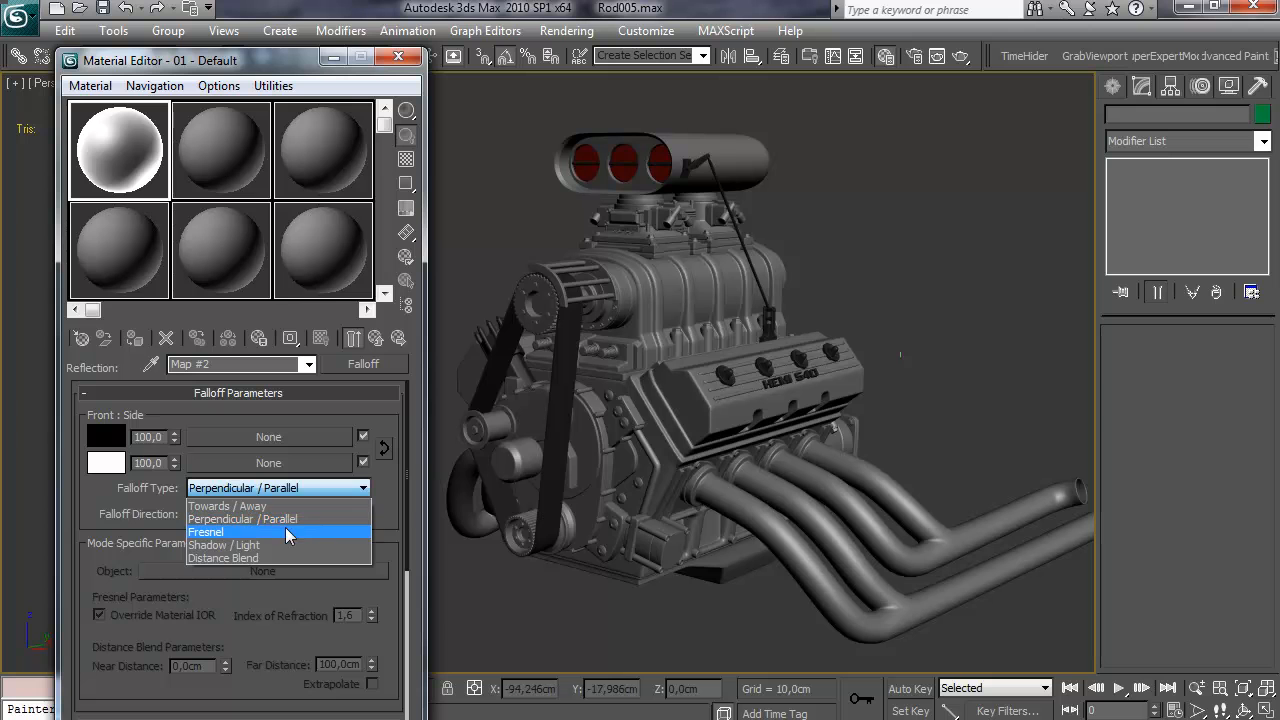
click(245, 532)
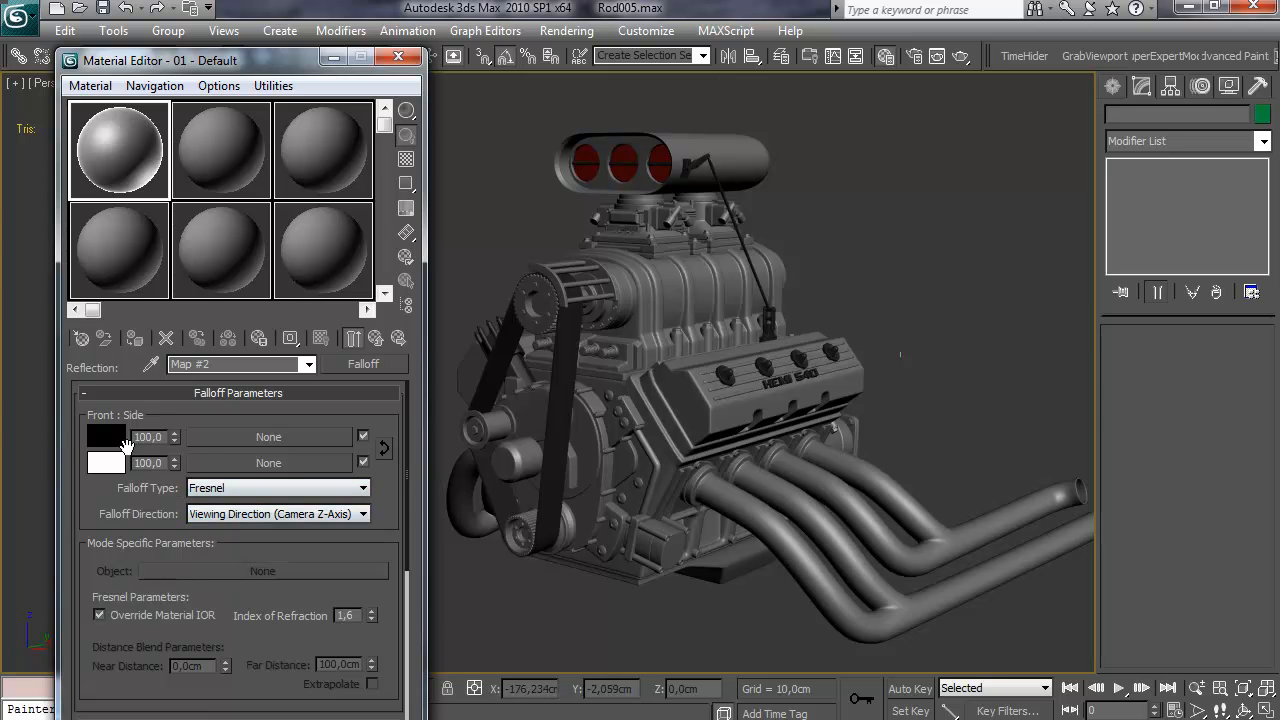
Add a Raytrace map with Reflection trace mode to the reflection Falloff's side slot and turn on the patterned sample background
click(285, 443)
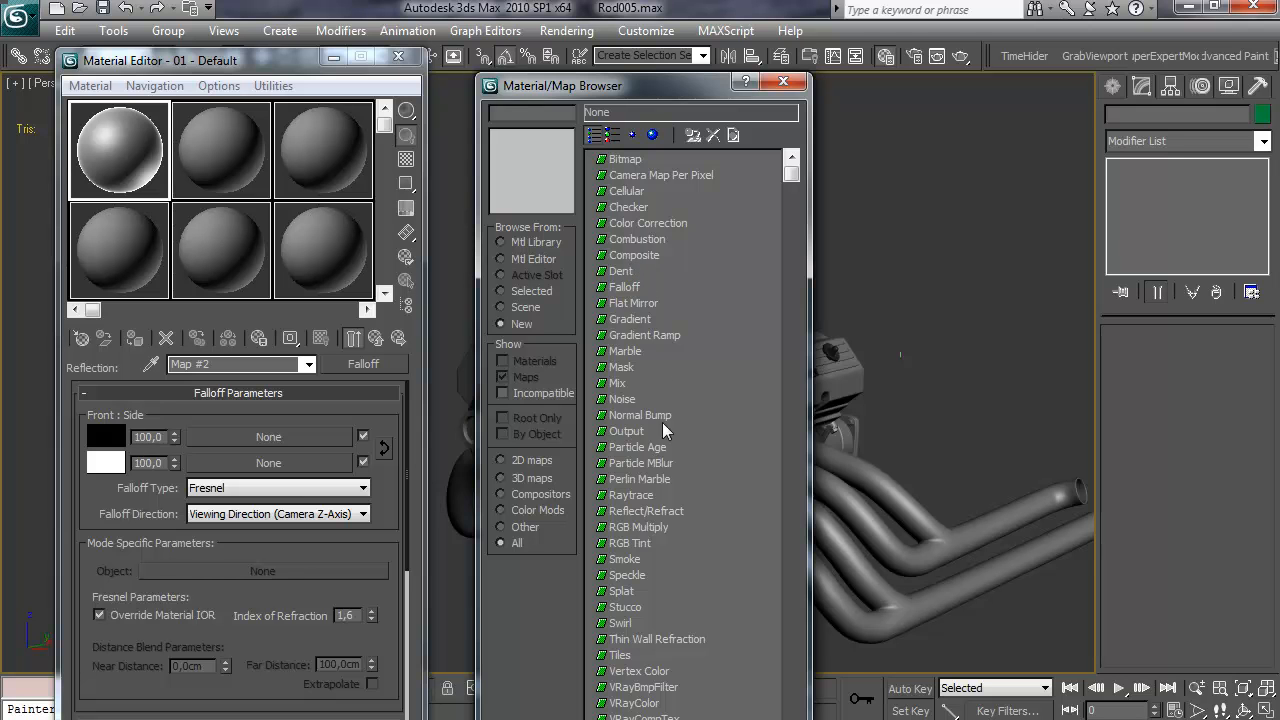
double_click(632, 496)
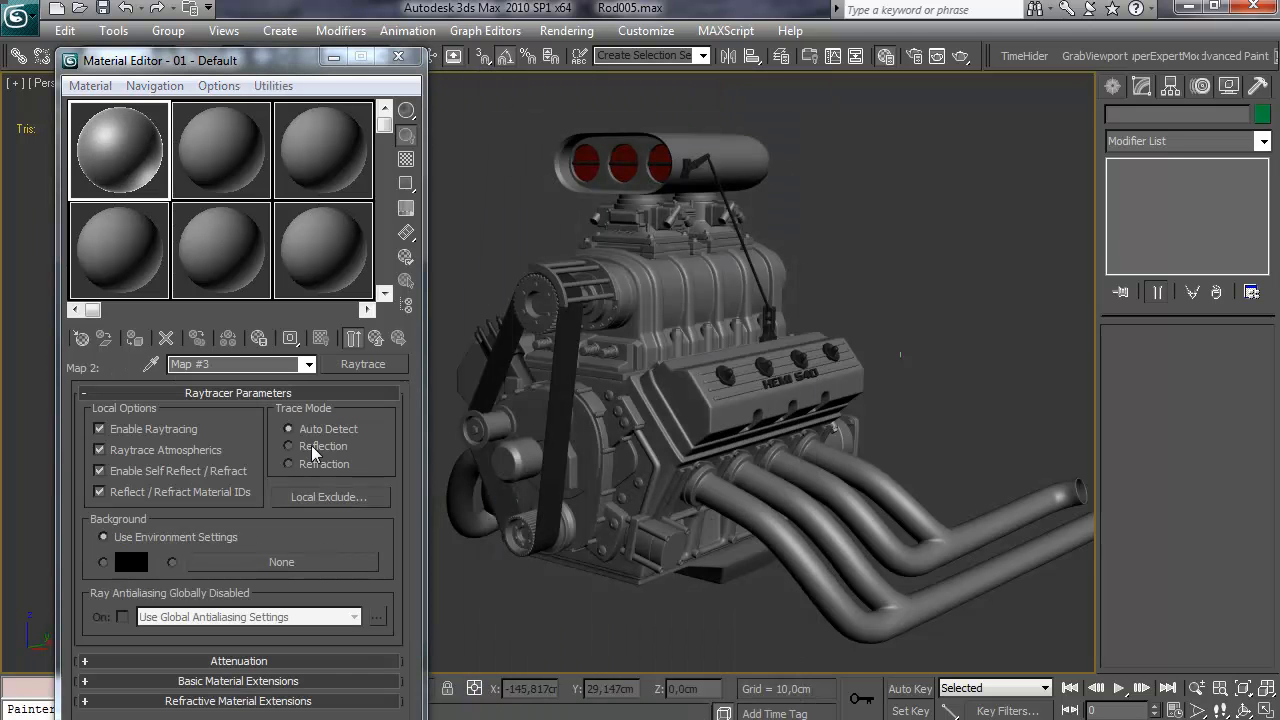
click(289, 446)
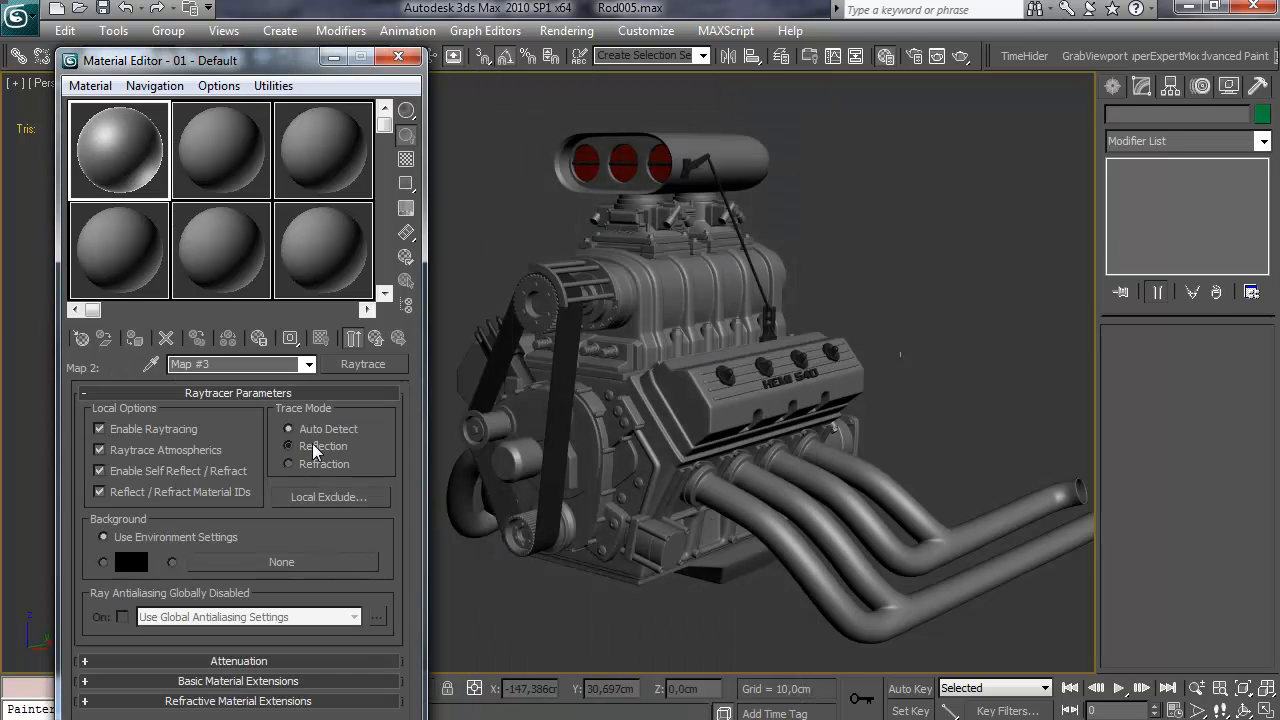
click(375, 339)
click(406, 159)
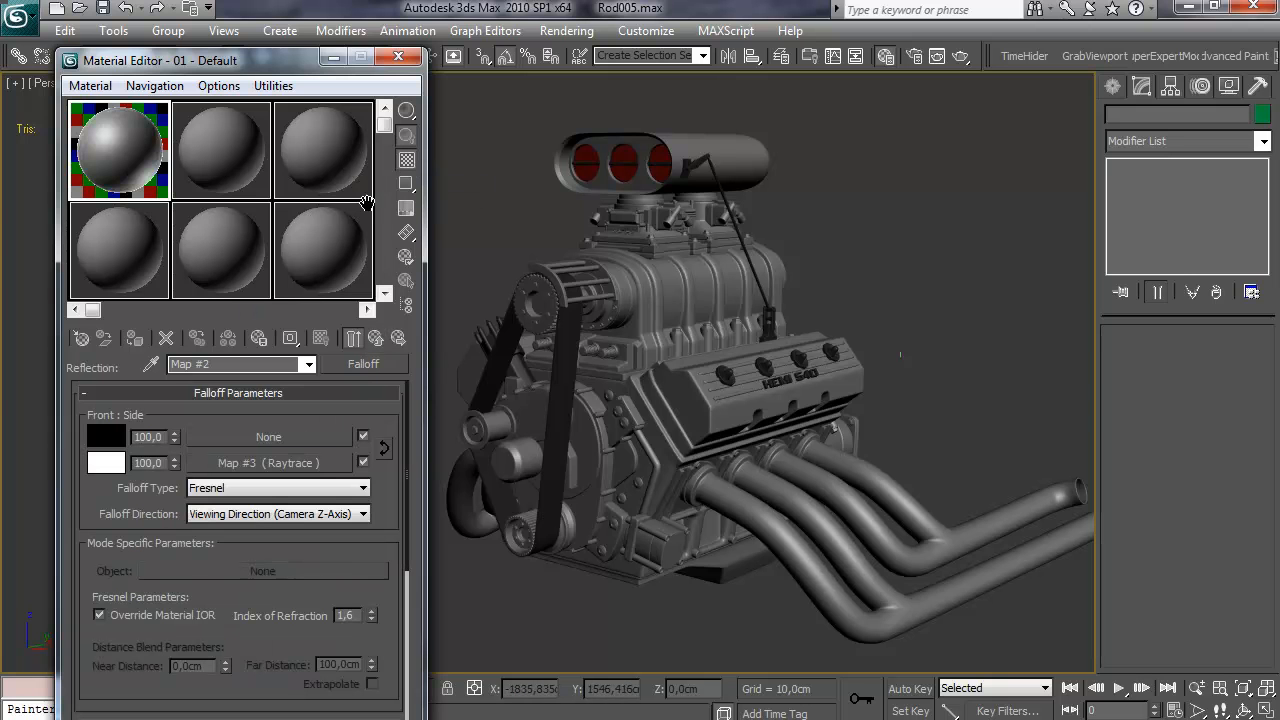
Check the magnified reflection preview, then return to the parent material, disable its Reflection map and turn off the patterned sample background
double_click(150, 172)
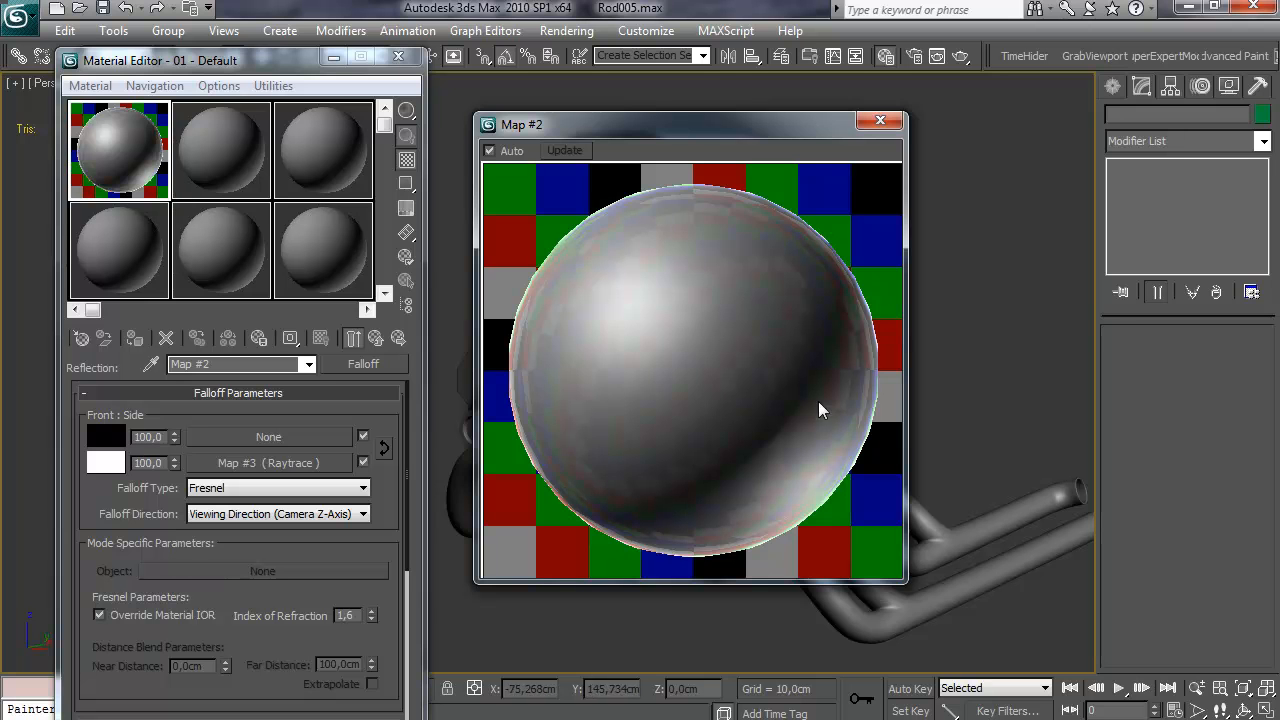
click(890, 120)
click(378, 338)
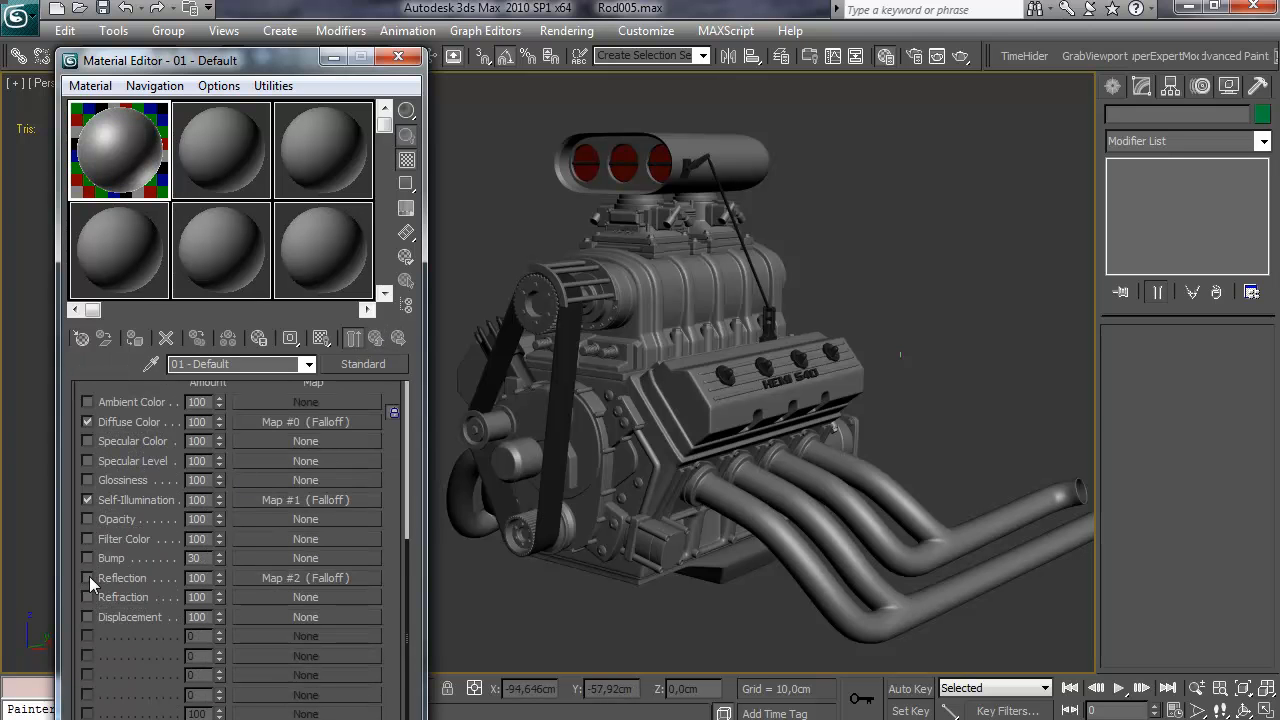
click(406, 159)
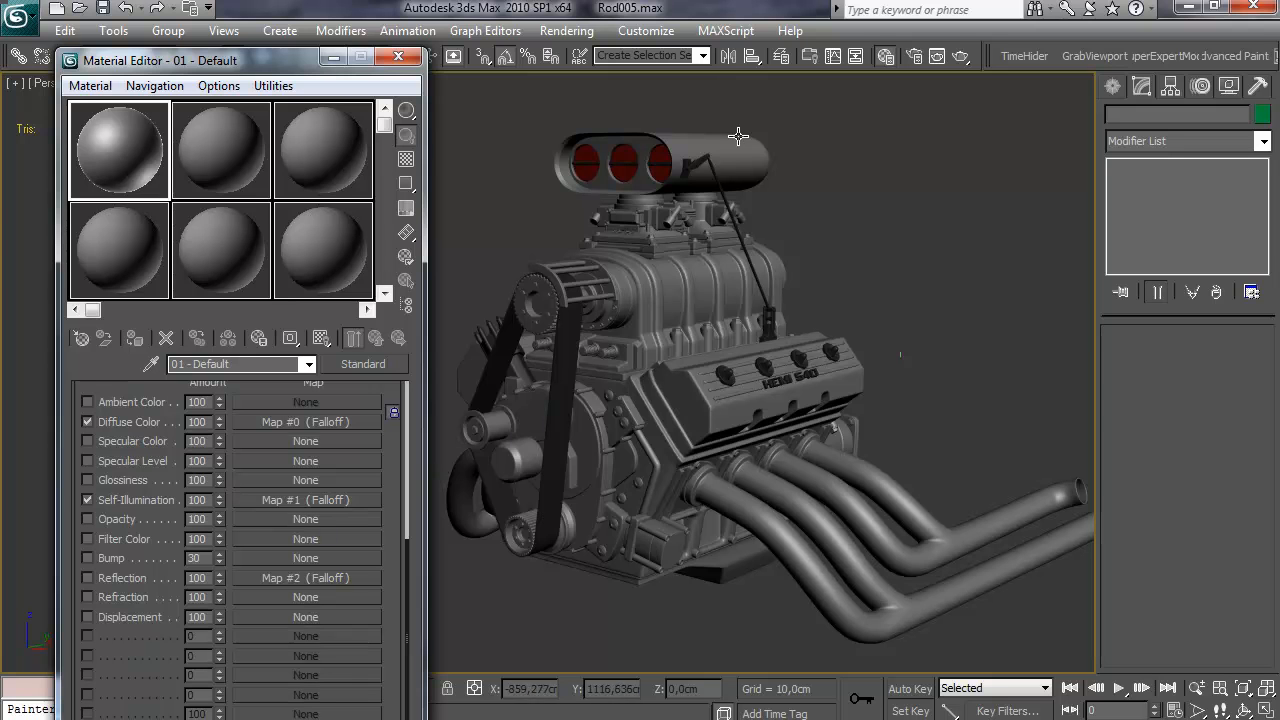
Assign the material to every object of the engine, then close the Material Editor and clear the selection
middle_drag(788, 179, 772, 179)
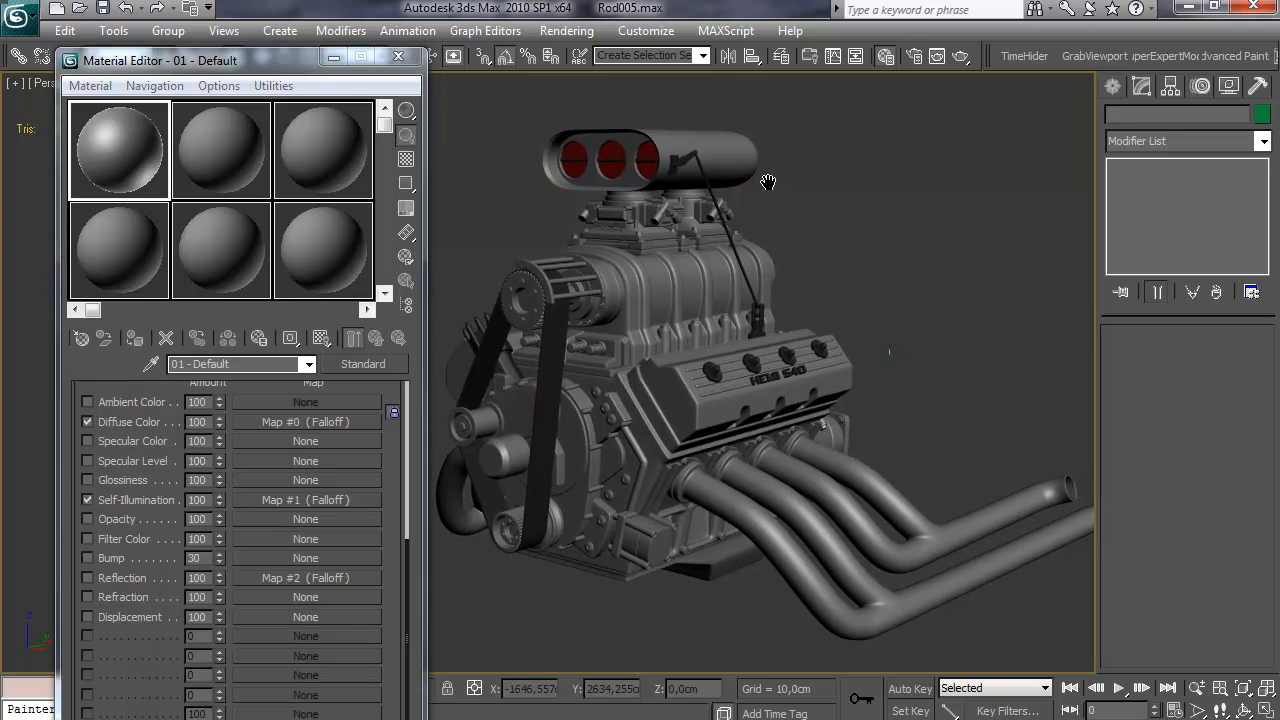
middle_drag(649, 263, 639, 265)
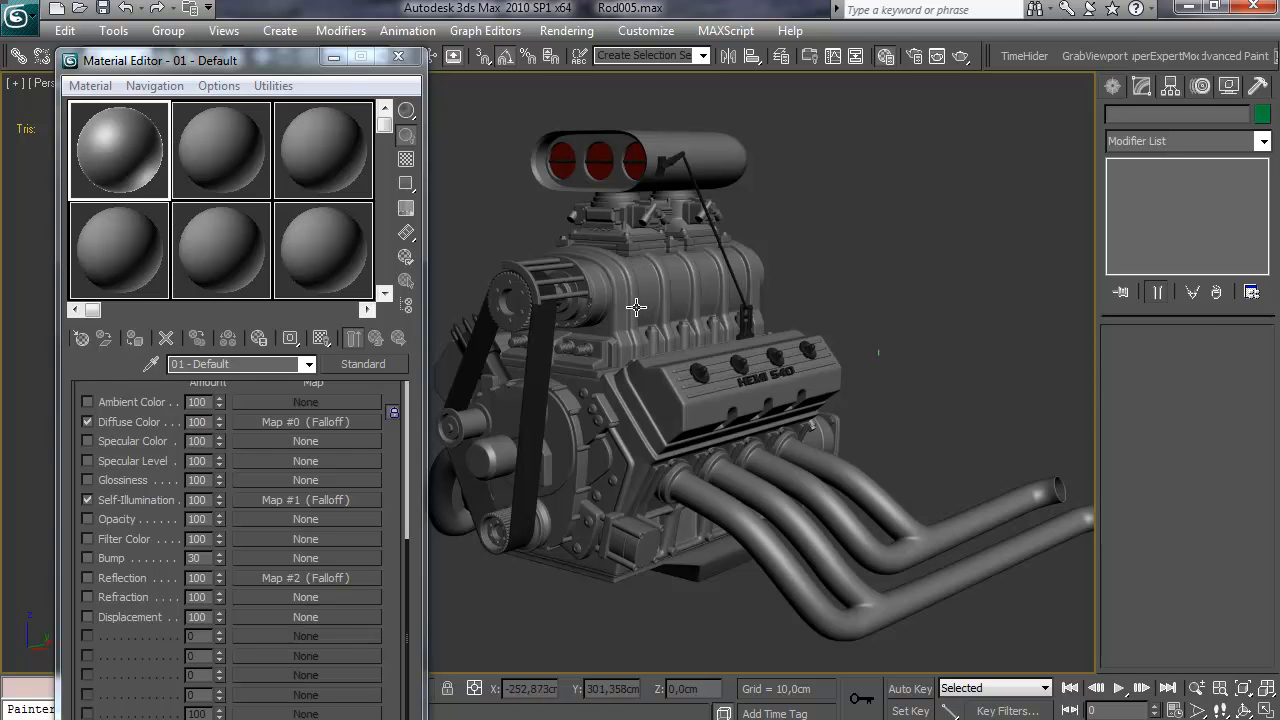
middle_drag(637, 310, 634, 302)
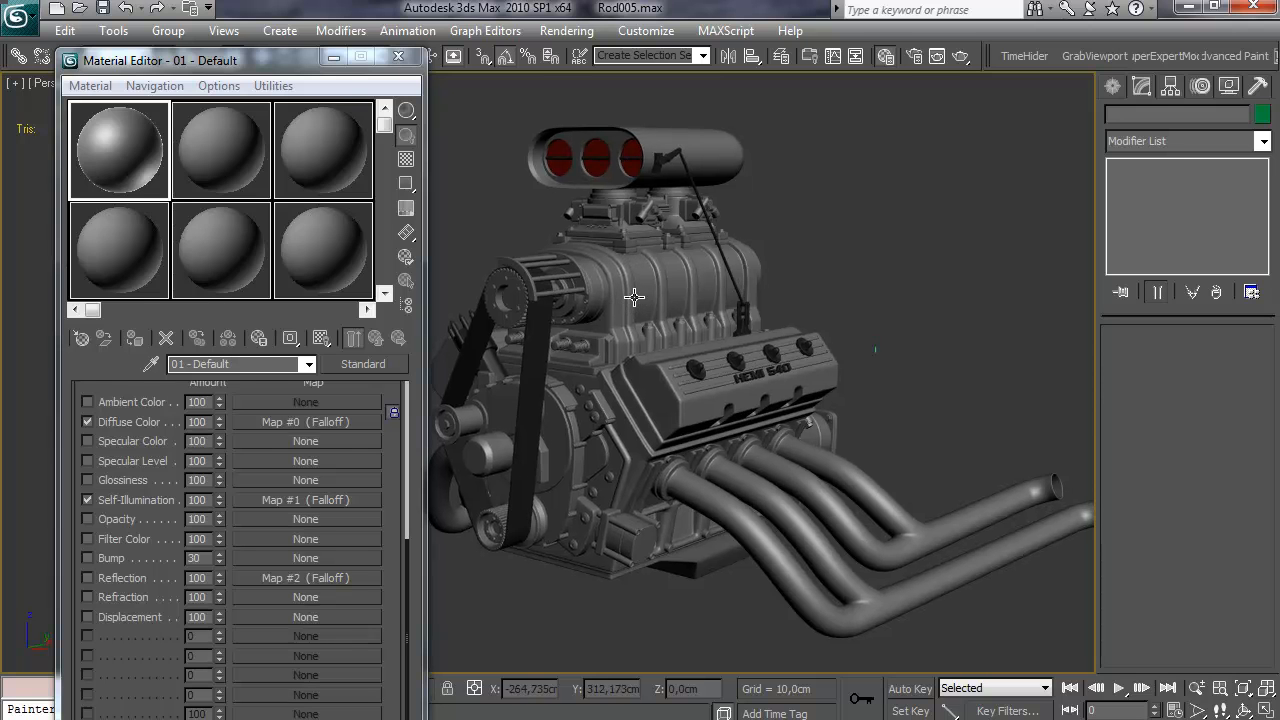
key(ctrl+a)
middle_drag(706, 195, 679, 193)
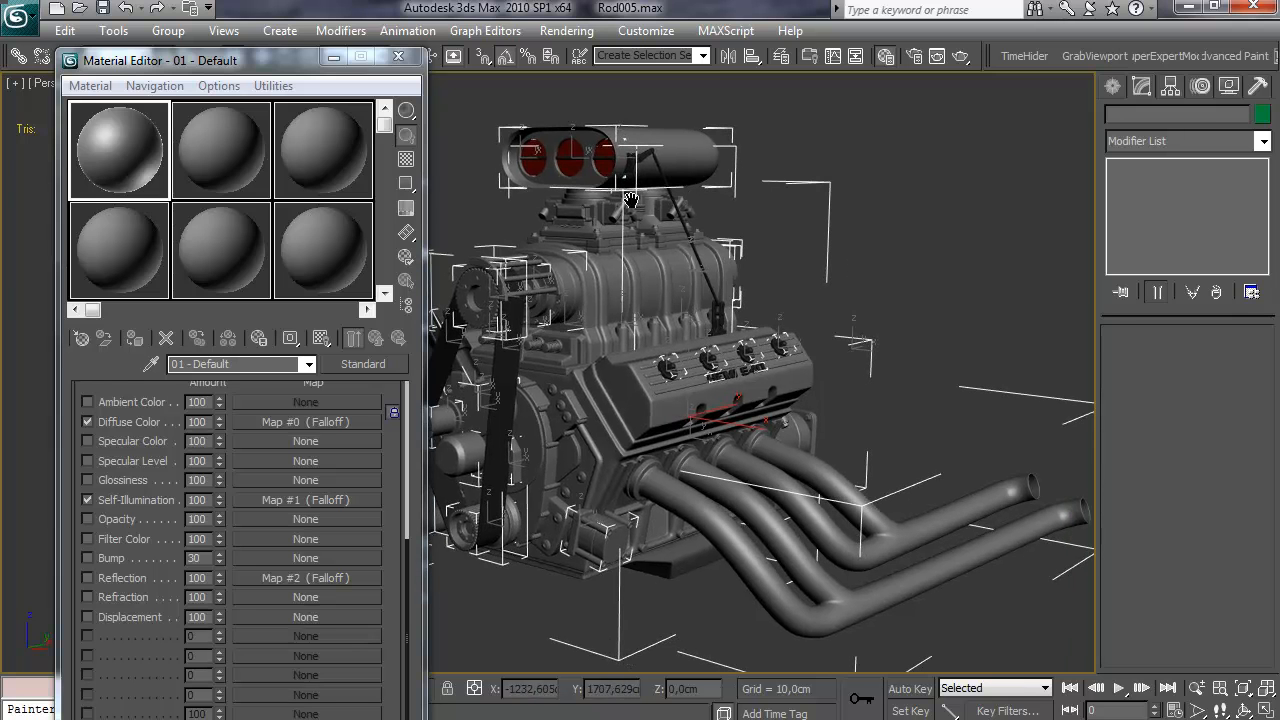
click(135, 338)
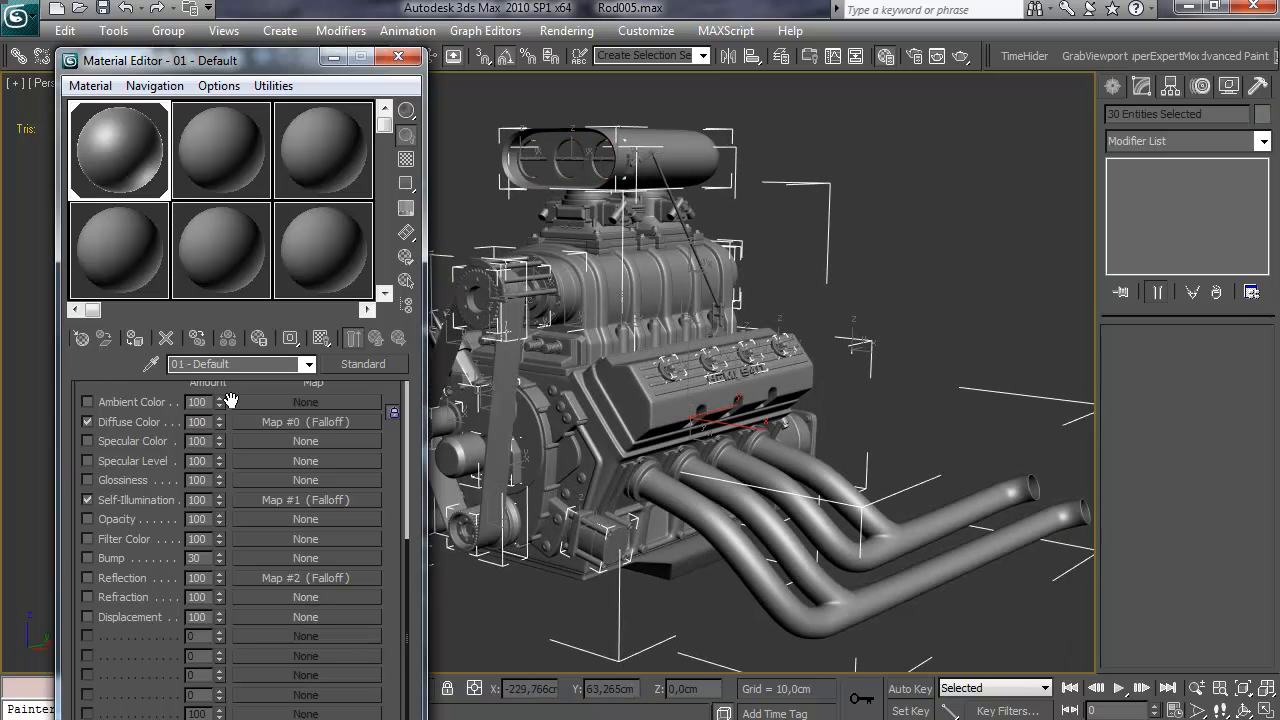
click(398, 56)
middle_drag(493, 327, 392, 309)
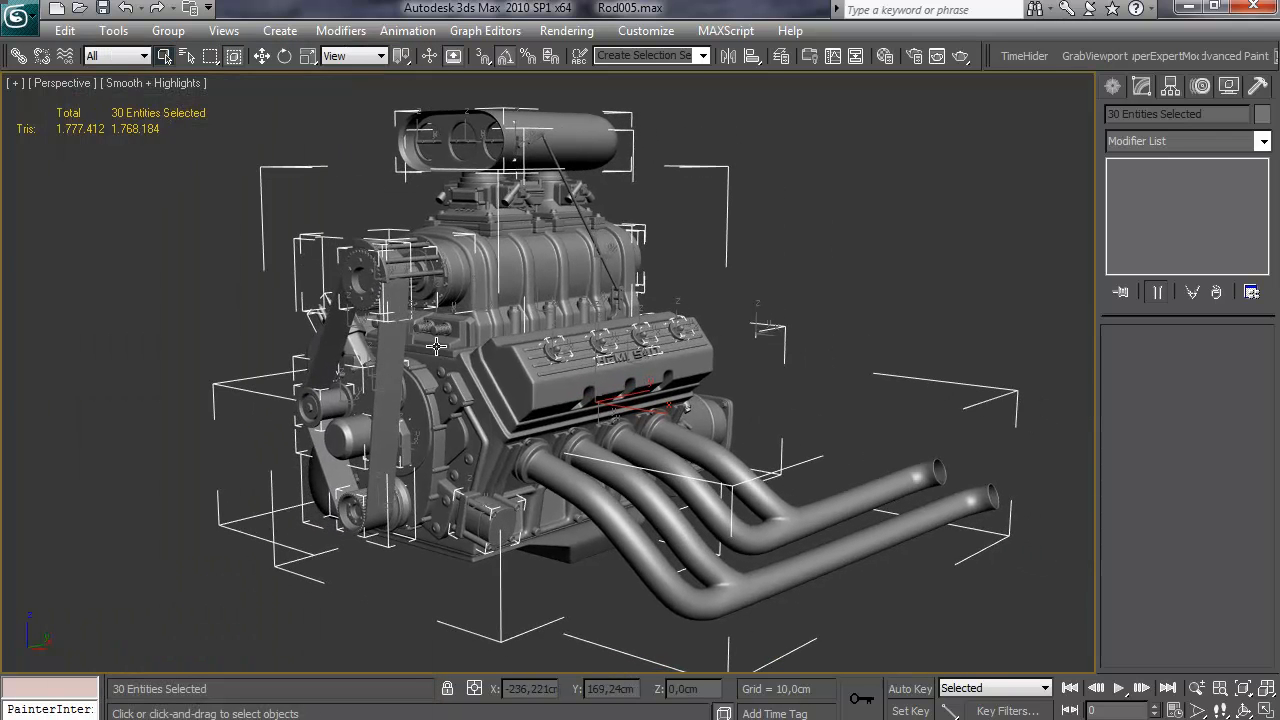
click(712, 281)
middle_drag(584, 330, 566, 329)
Reopen the Material Editor and set the front color of the diffuse Falloff map to a gray of 106
key(m)
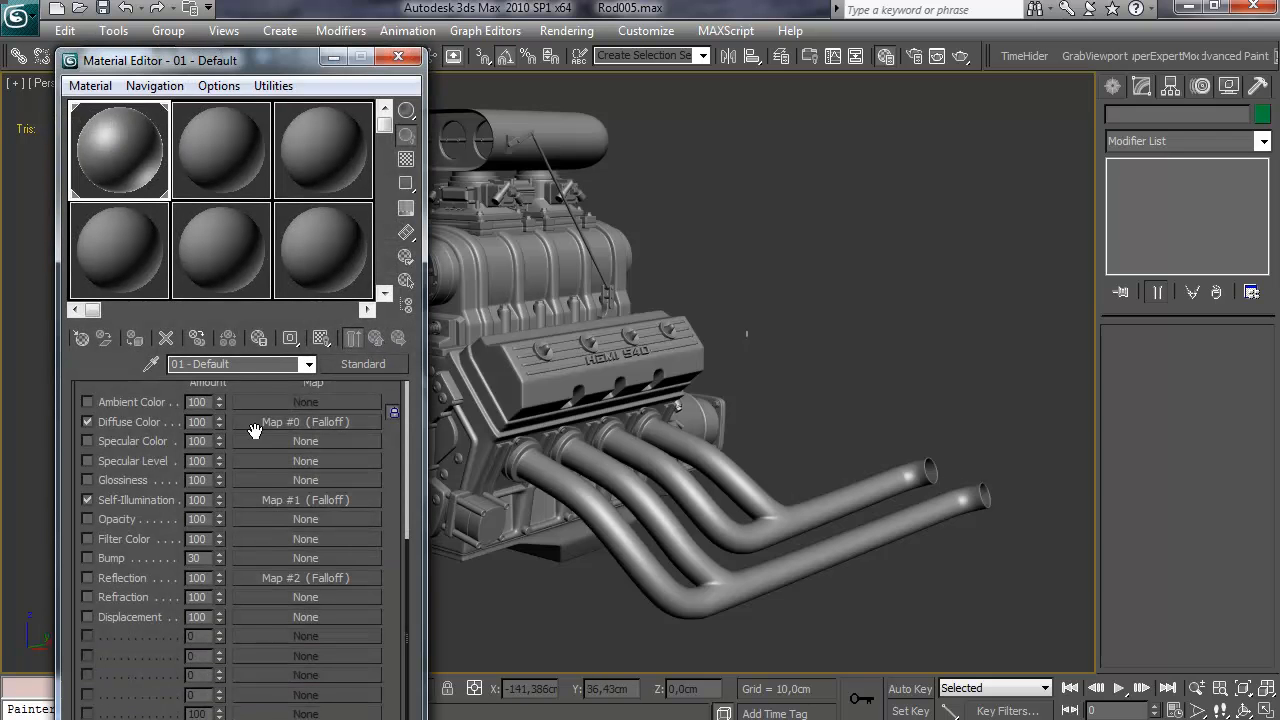
scroll(300, 508, up, 5)
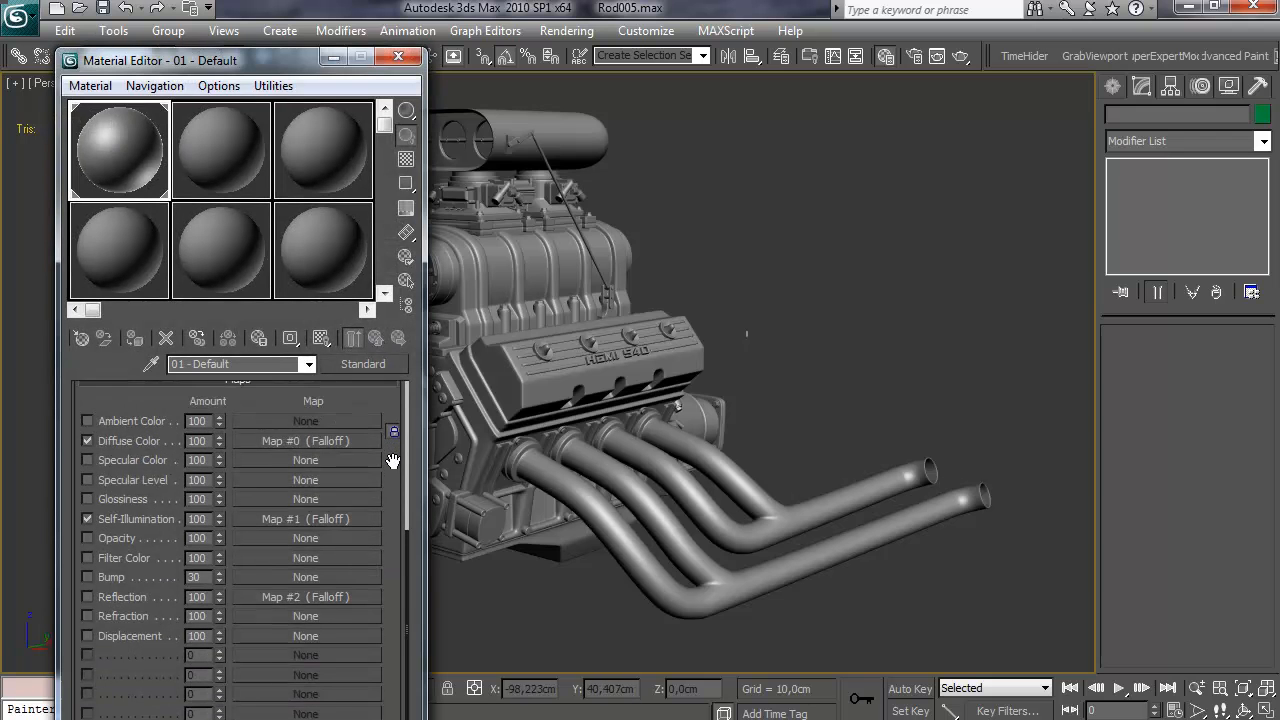
scroll(300, 508, up, 3)
click(217, 443)
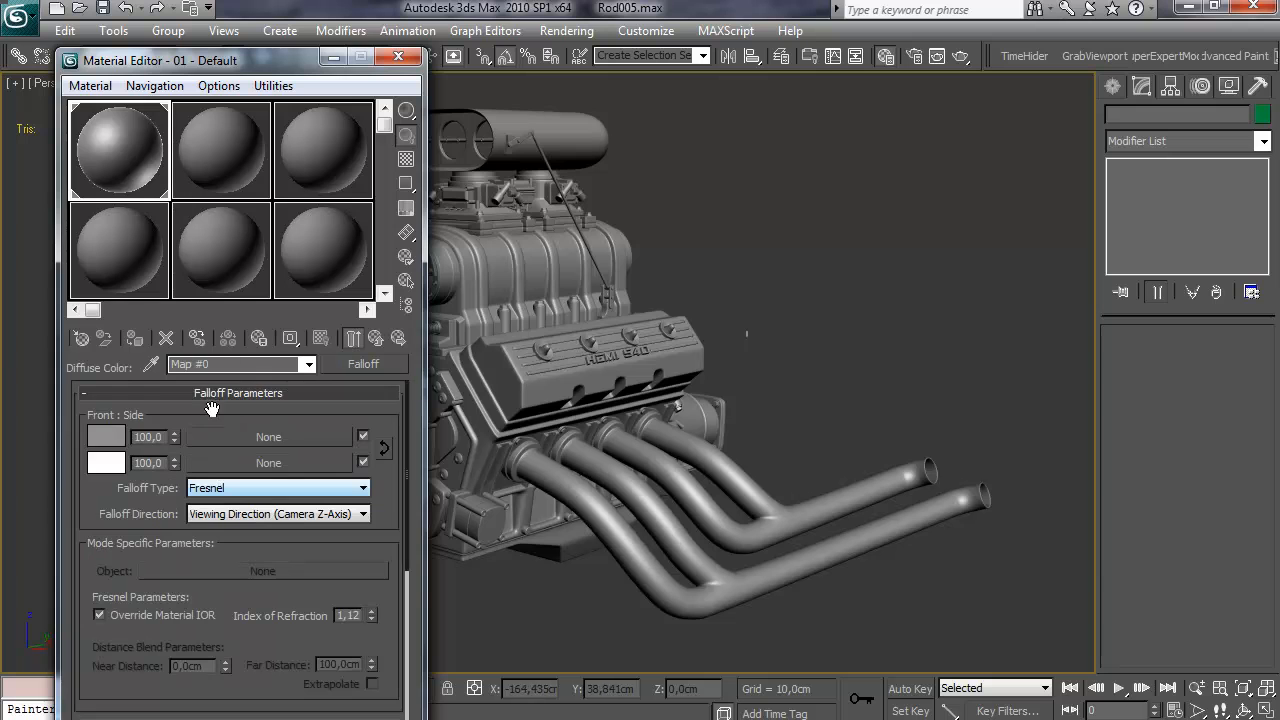
click(118, 443)
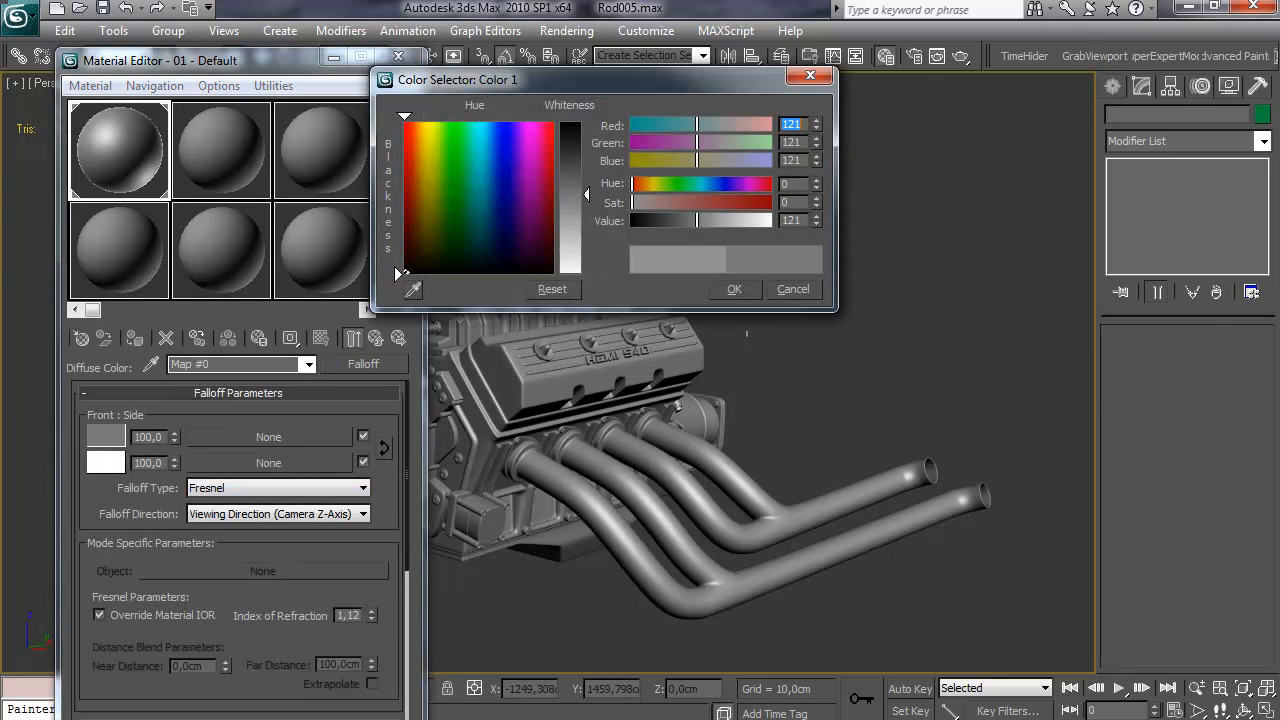
text(99)
key(Return)
drag(816, 220, 816, 213)
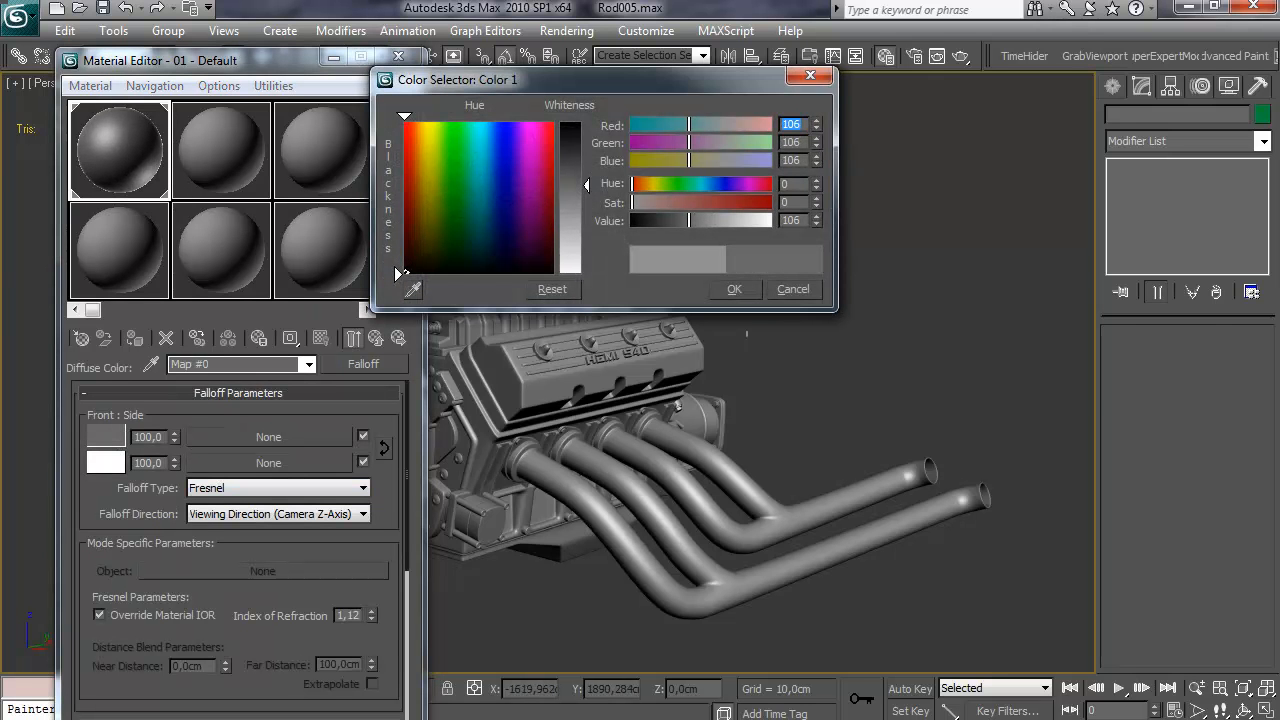
click(731, 289)
Copy the diffuse Falloff map's front color into the material's Diffuse color, then clear the object selection and close the Material Editor
scroll(554, 333, up, 2)
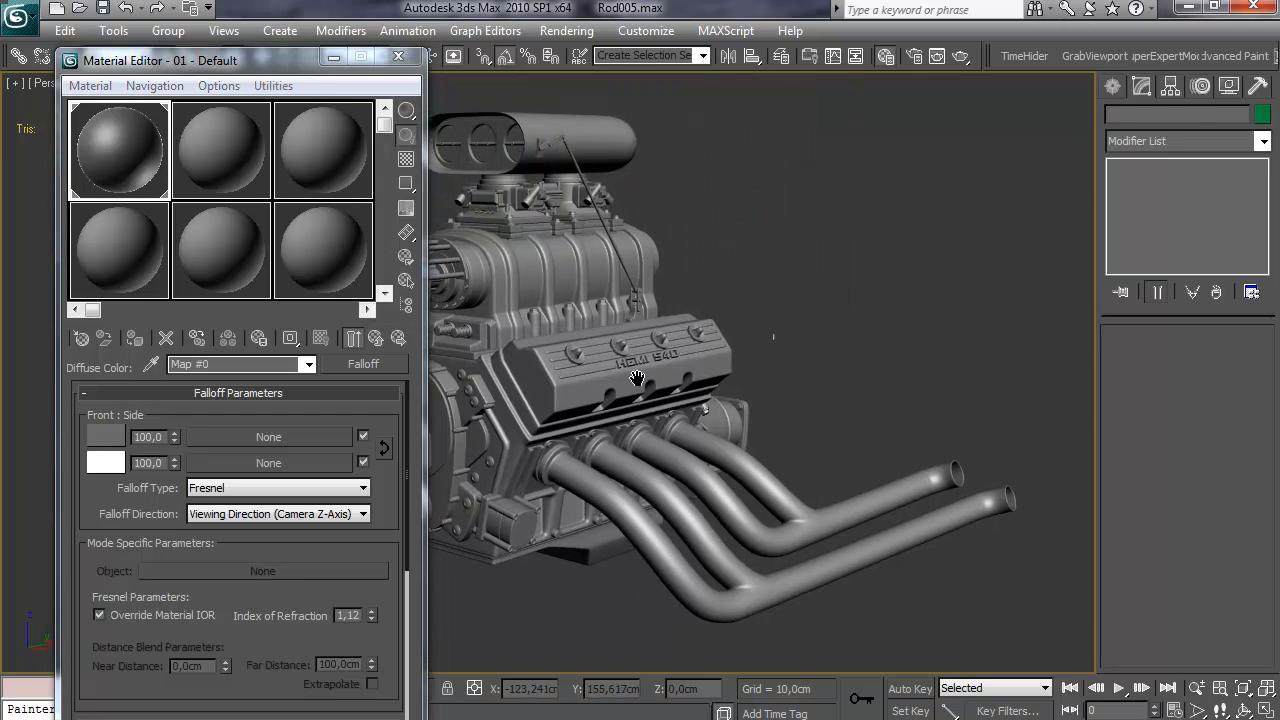
key(ctrl+a)
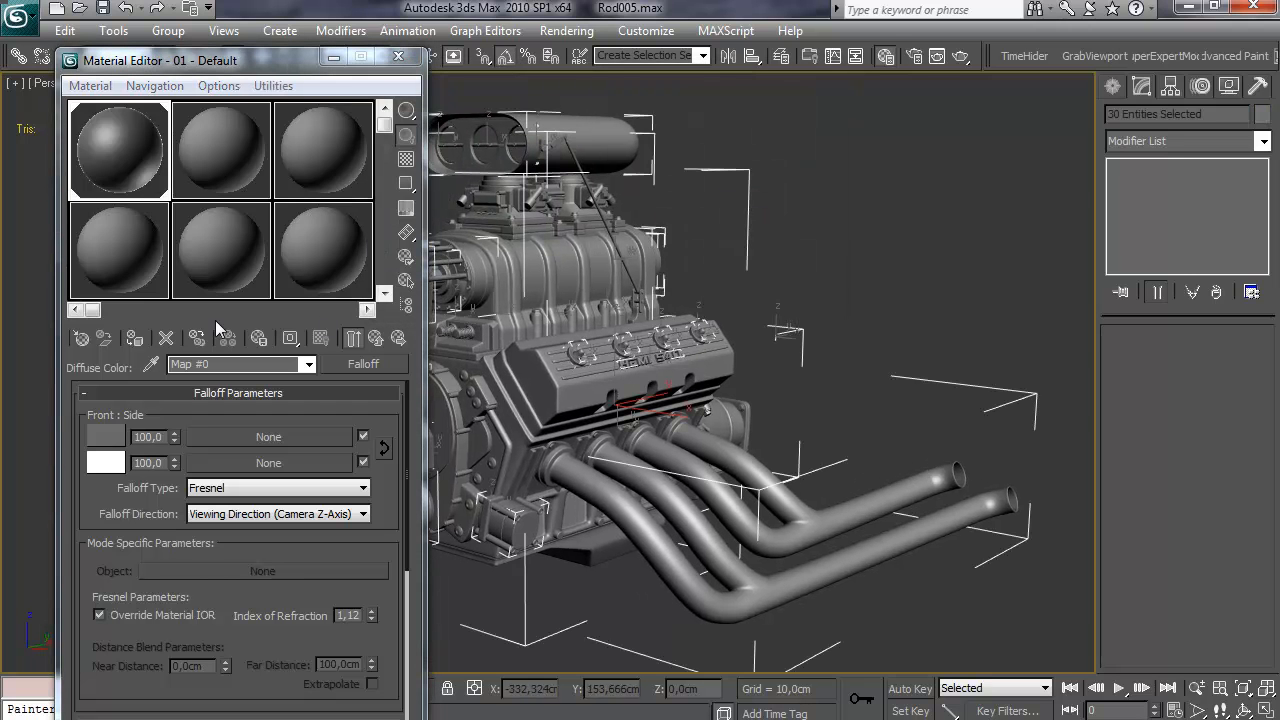
click(354, 338)
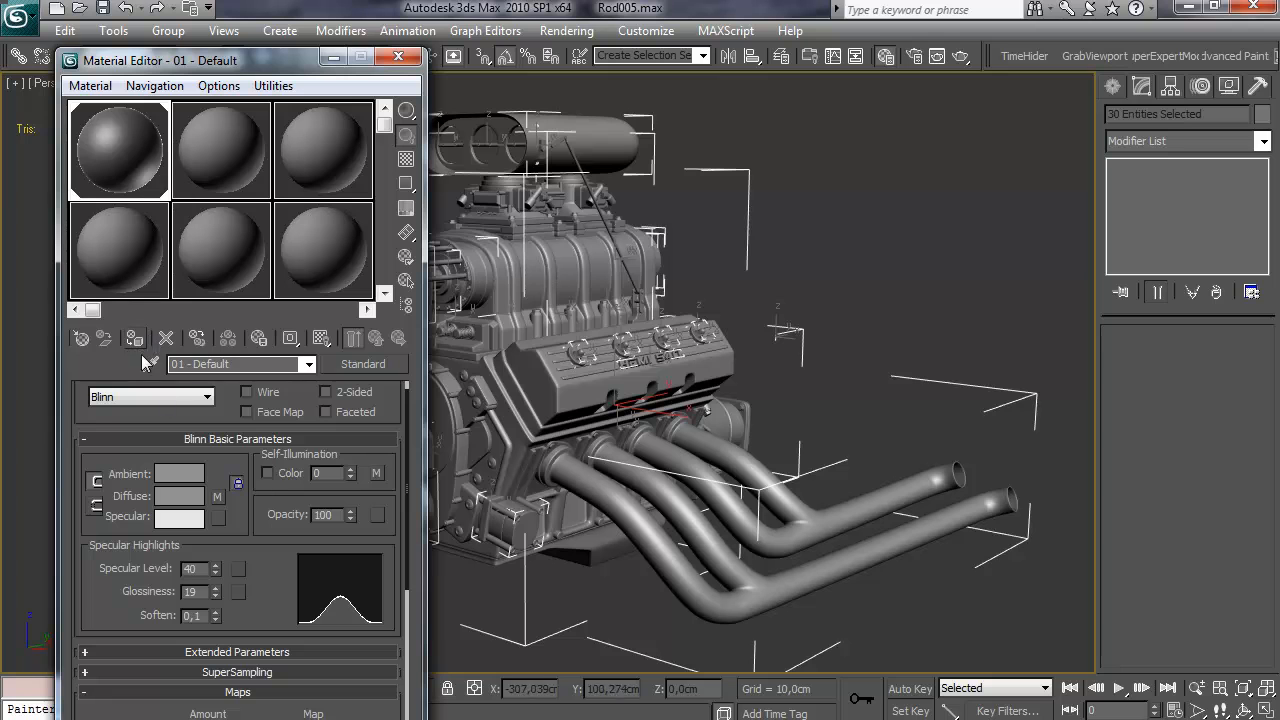
click(217, 450)
right_click(106, 435)
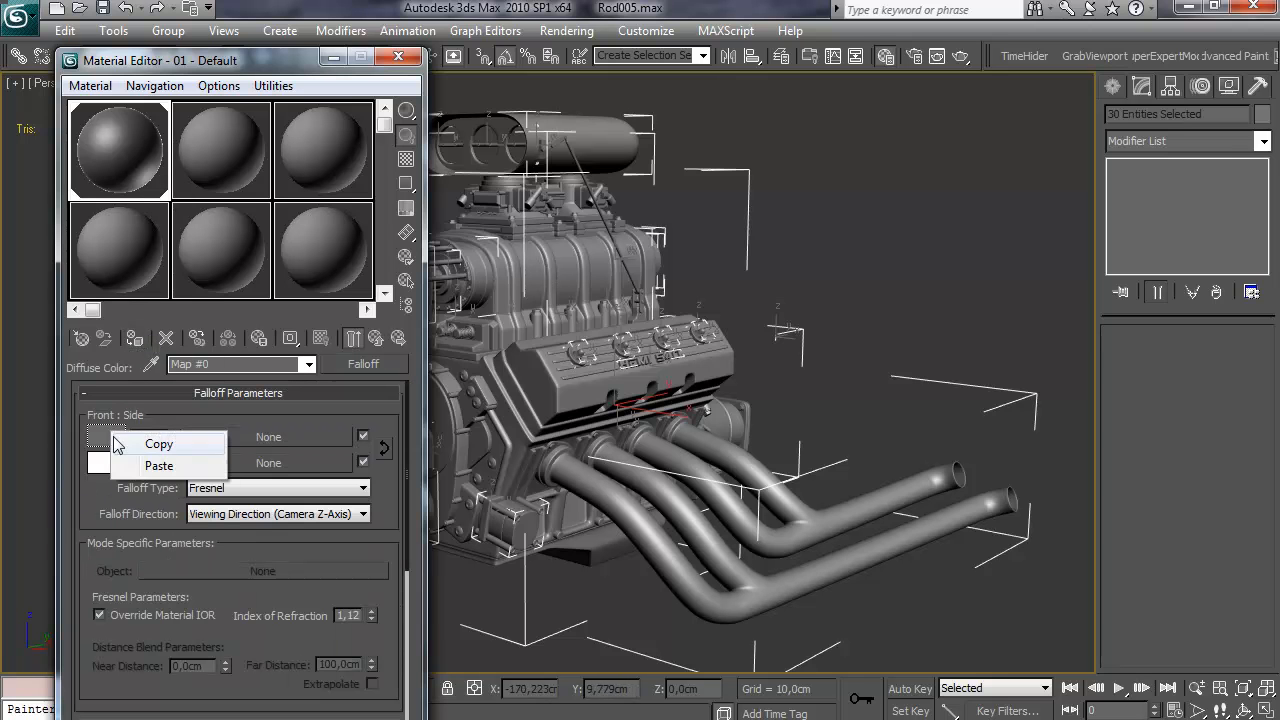
click(152, 443)
click(389, 340)
right_click(182, 496)
click(232, 536)
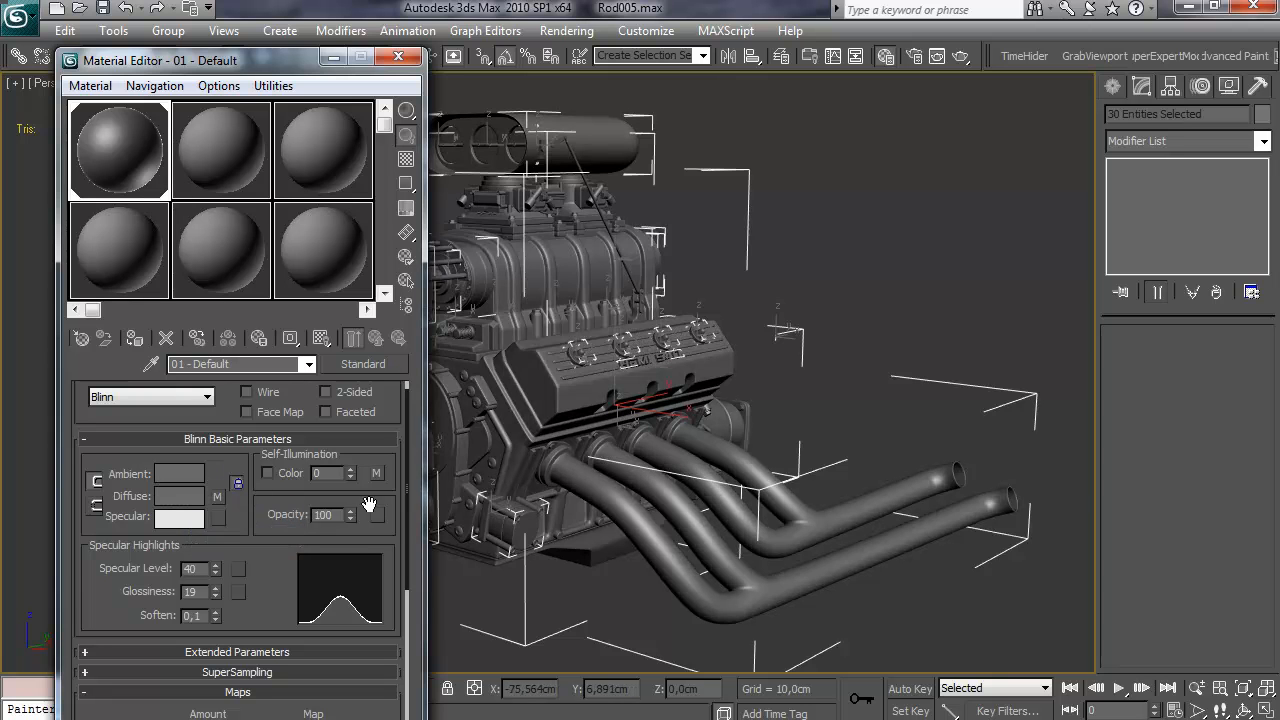
click(582, 578)
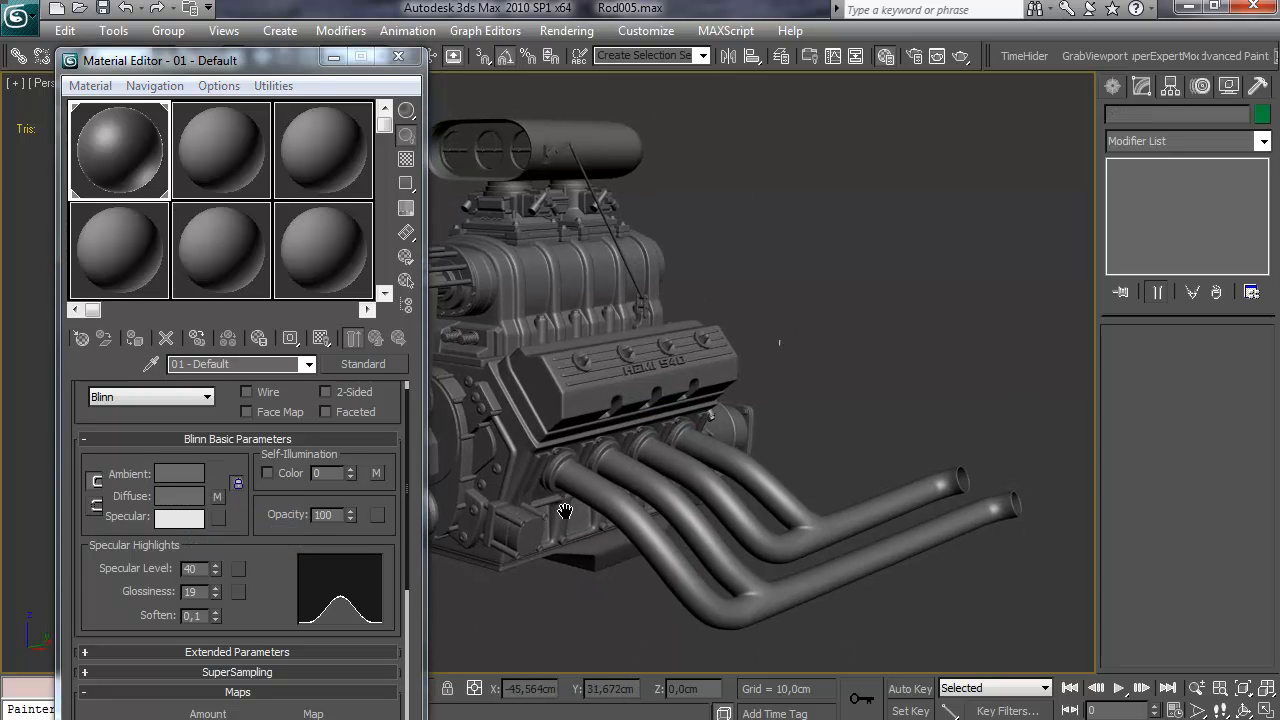
click(398, 57)
Create a camera from the current perspective view, then return to the Perspective view and frame the camera in all viewports
alt+middle_drag(690, 318, 605, 322)
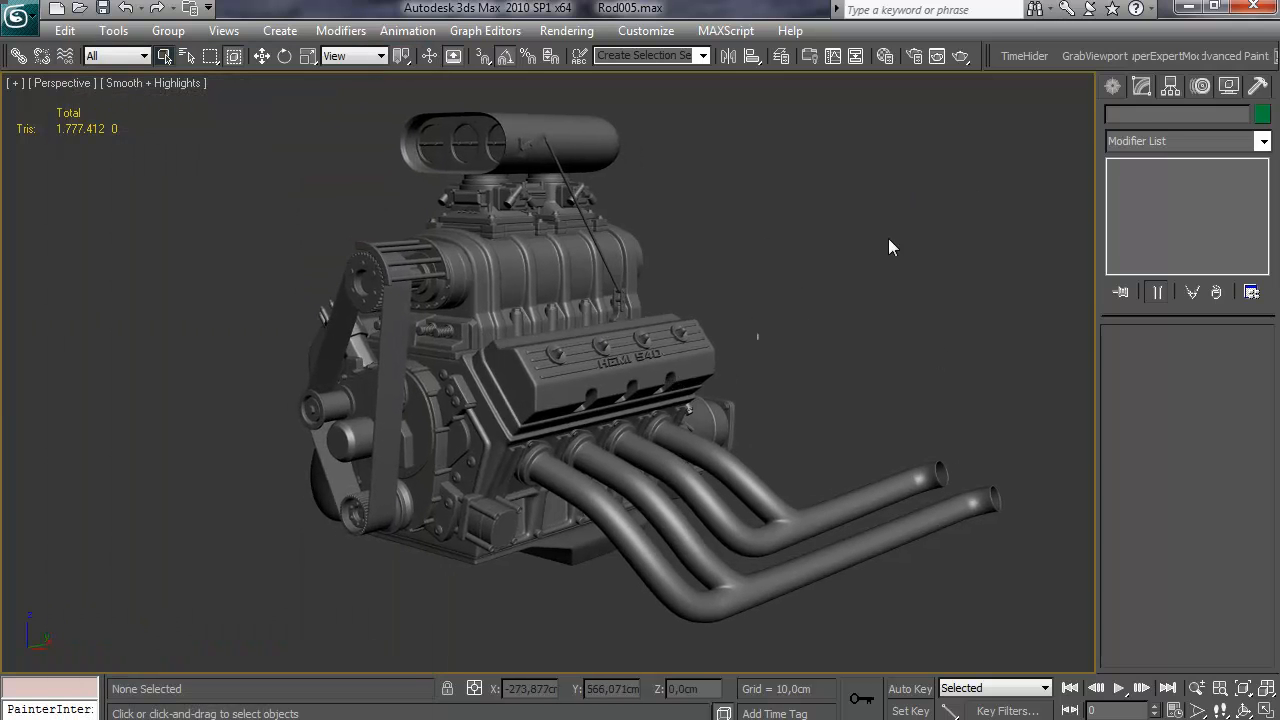
click(1118, 88)
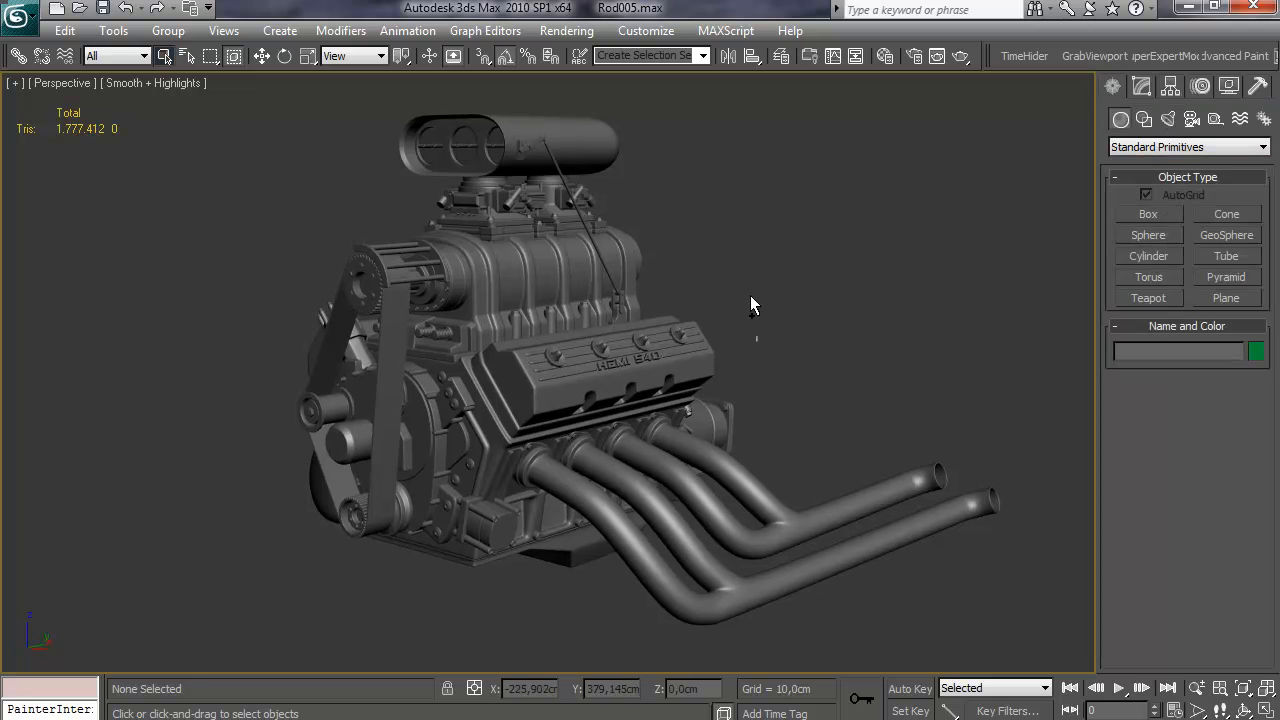
key(ctrl+c)
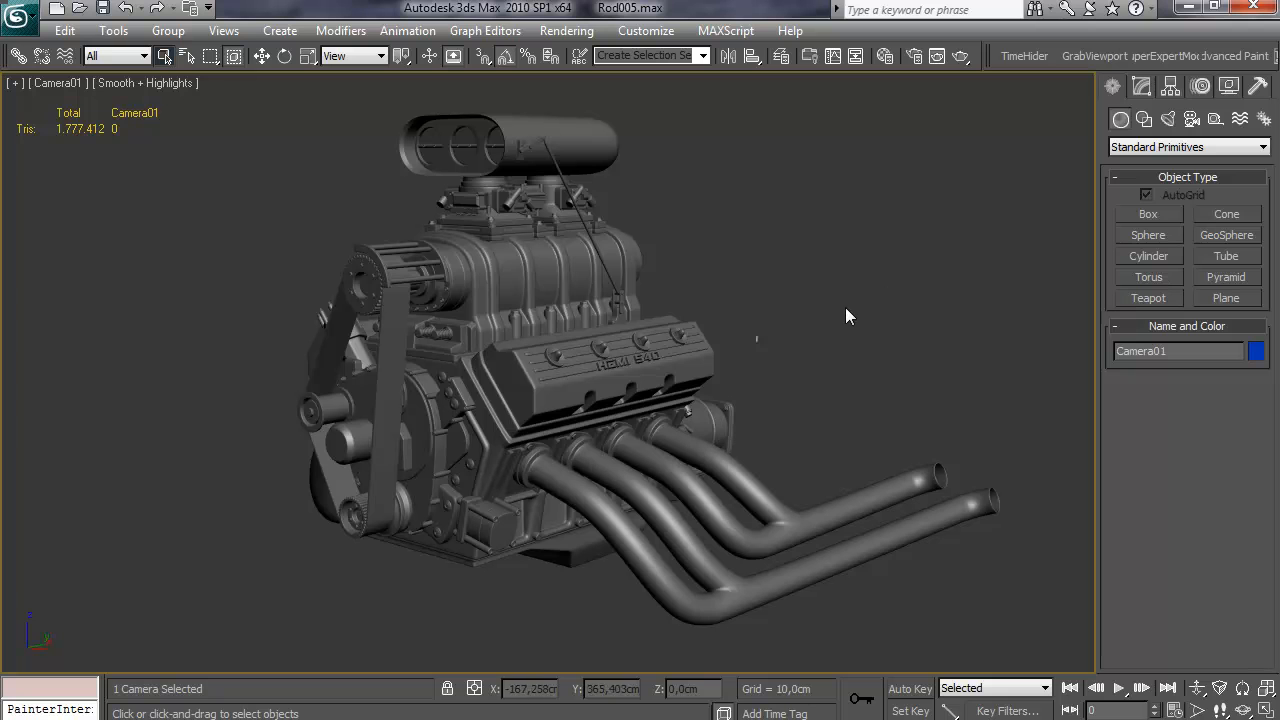
key(p)
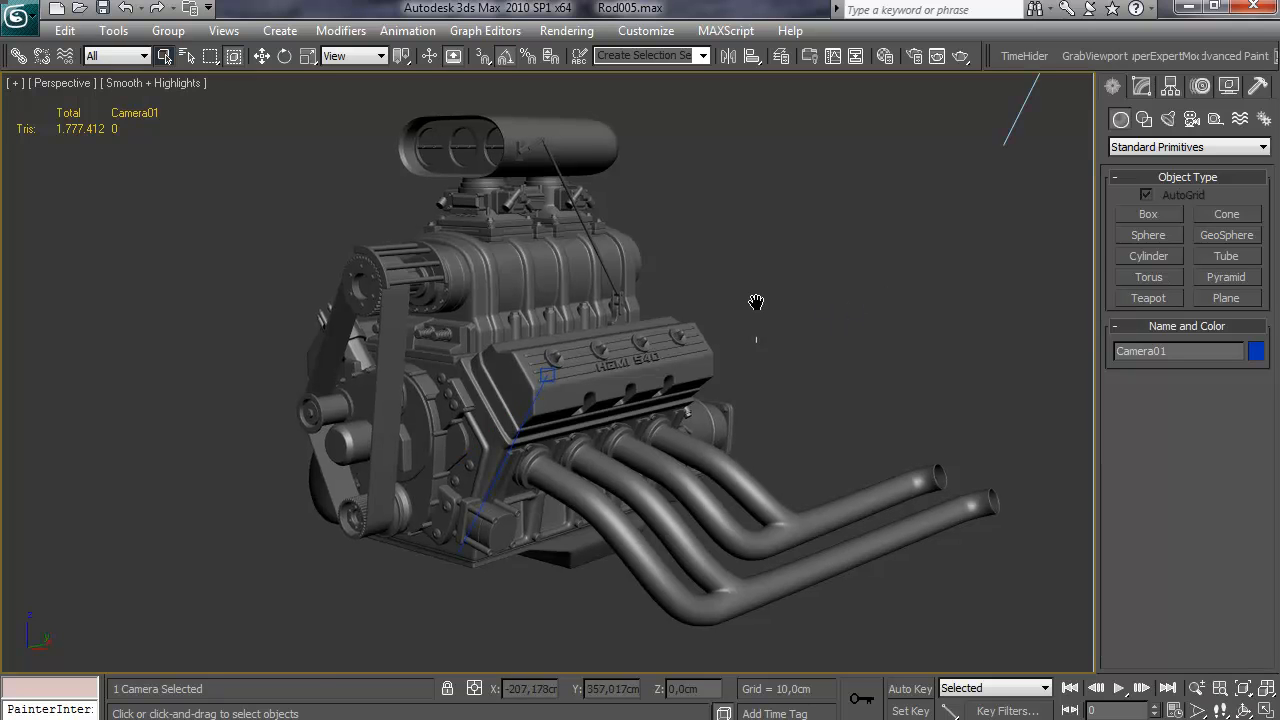
key(alt+w)
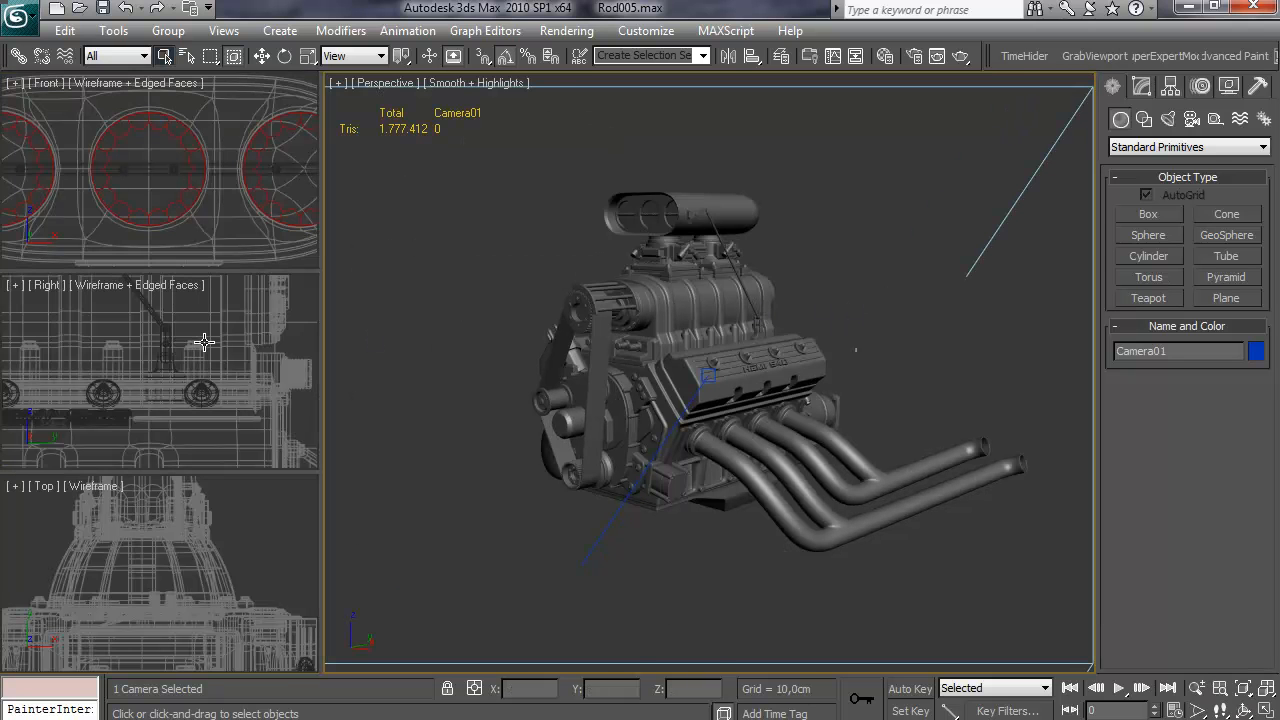
right_click(205, 342)
key(z)
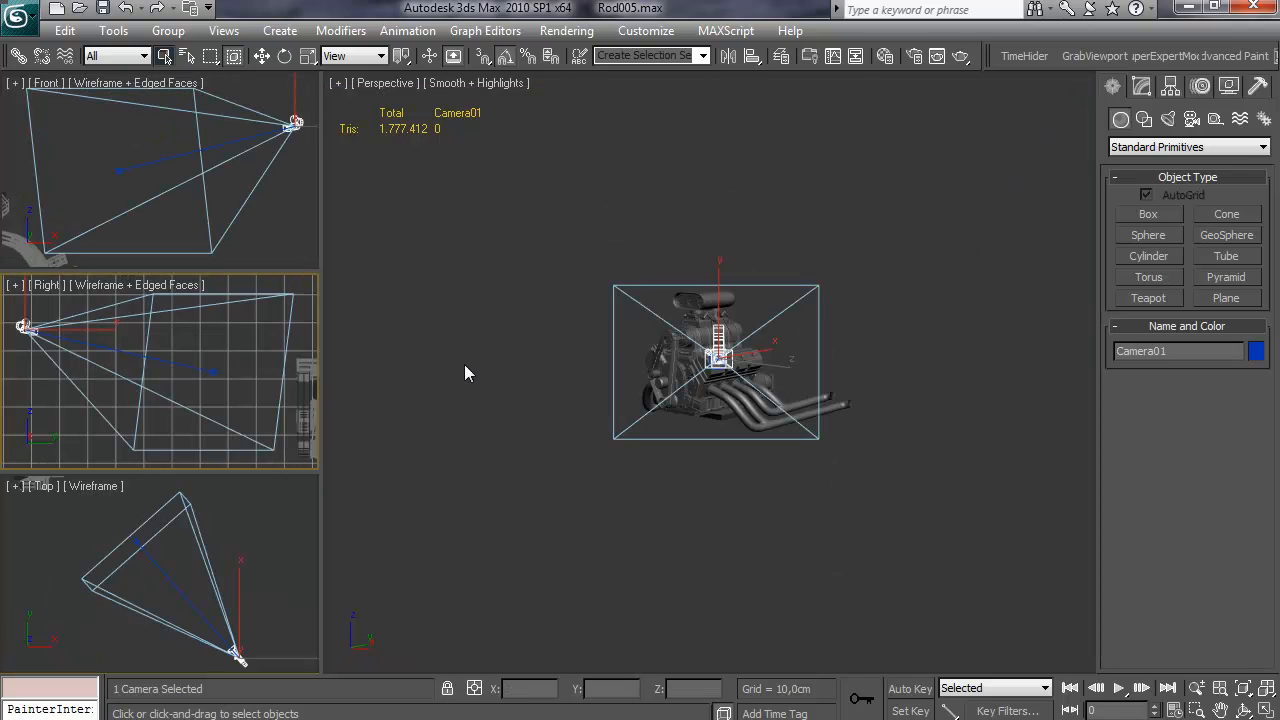
Place a Standard Omni light in the Top view, beside the engine's front and just ahead of the camera's target
middle_drag(218, 582, 284, 607)
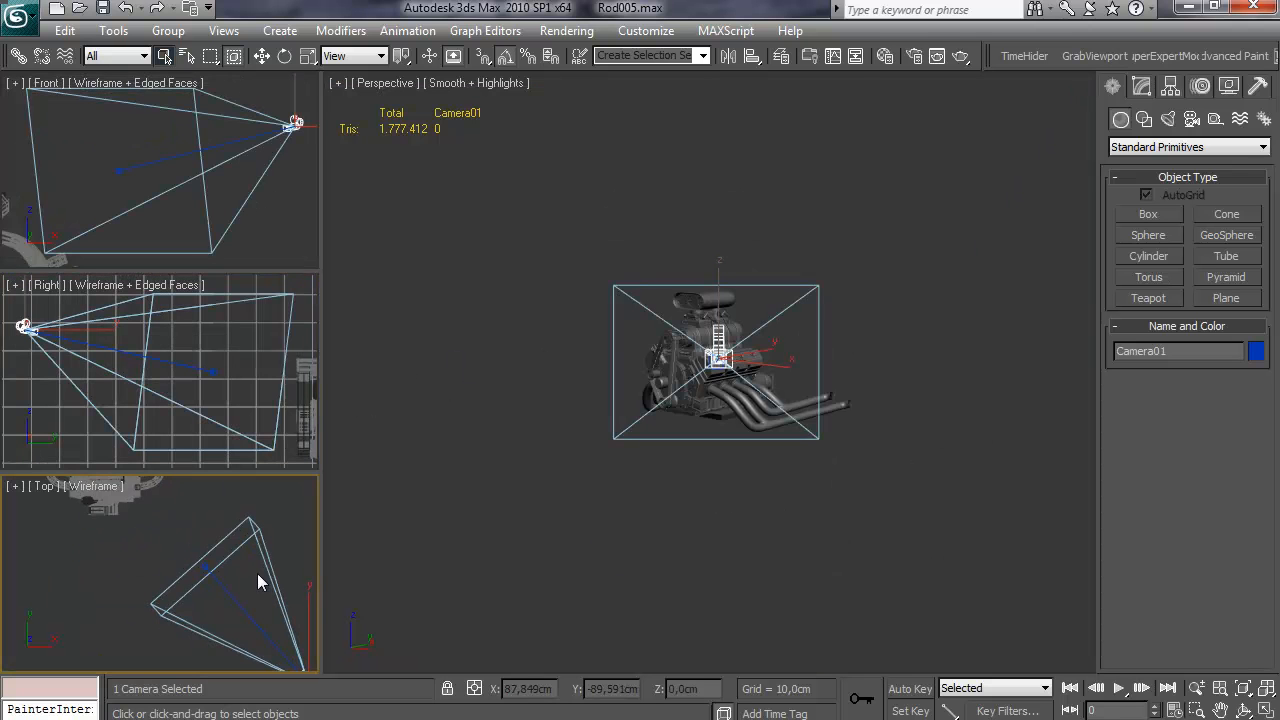
scroll(247, 547, down, 2)
scroll(257, 540, down, 2)
key(alt+w)
middle_drag(527, 352, 523, 465)
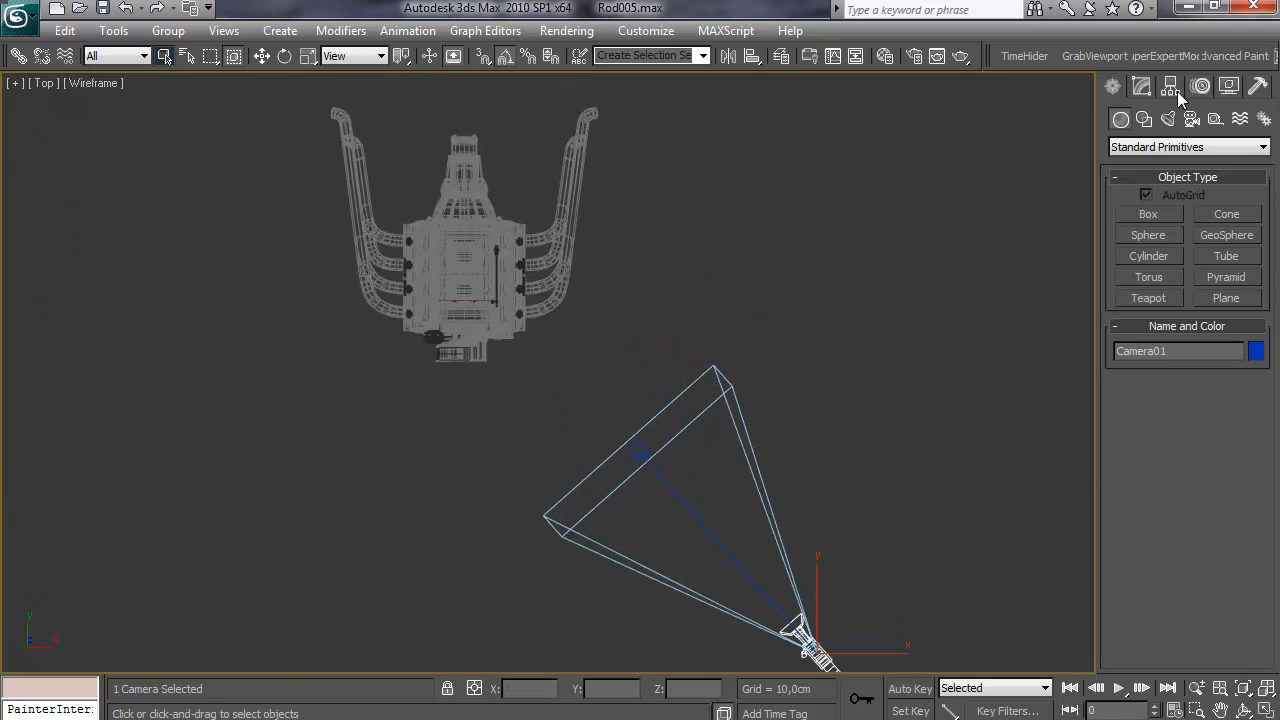
click(1172, 118)
click(1188, 150)
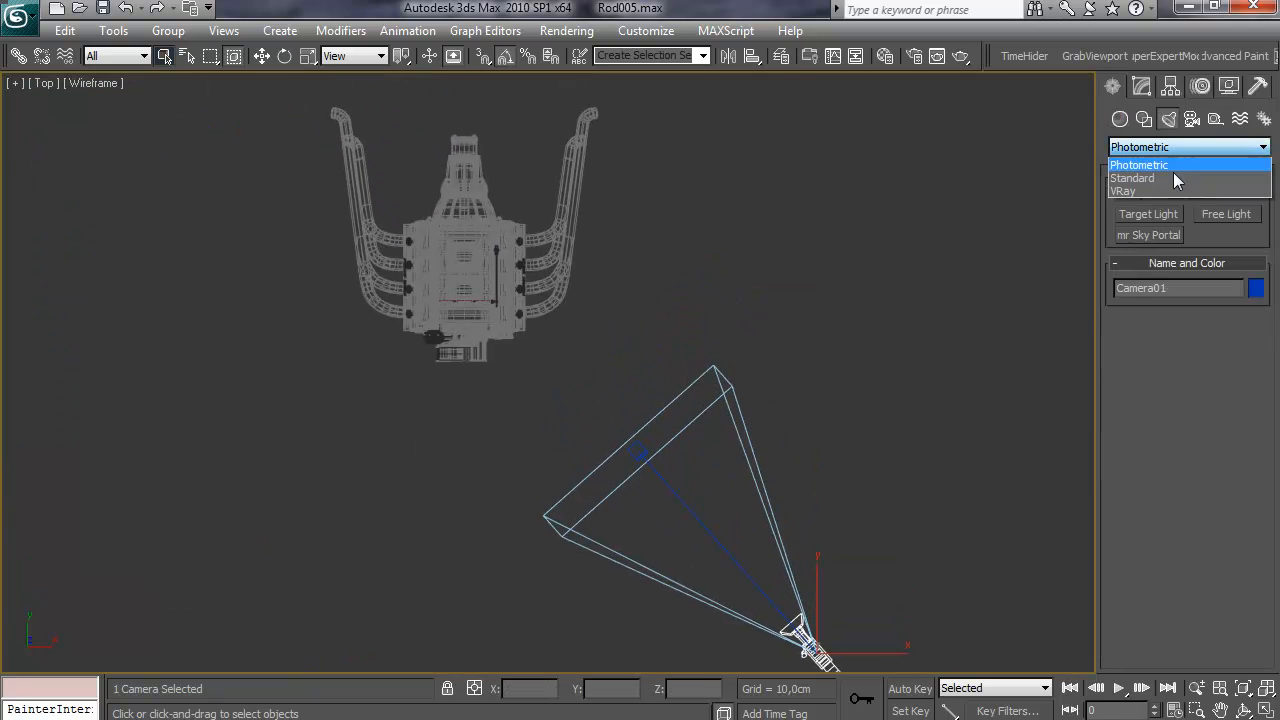
click(1161, 177)
click(1149, 254)
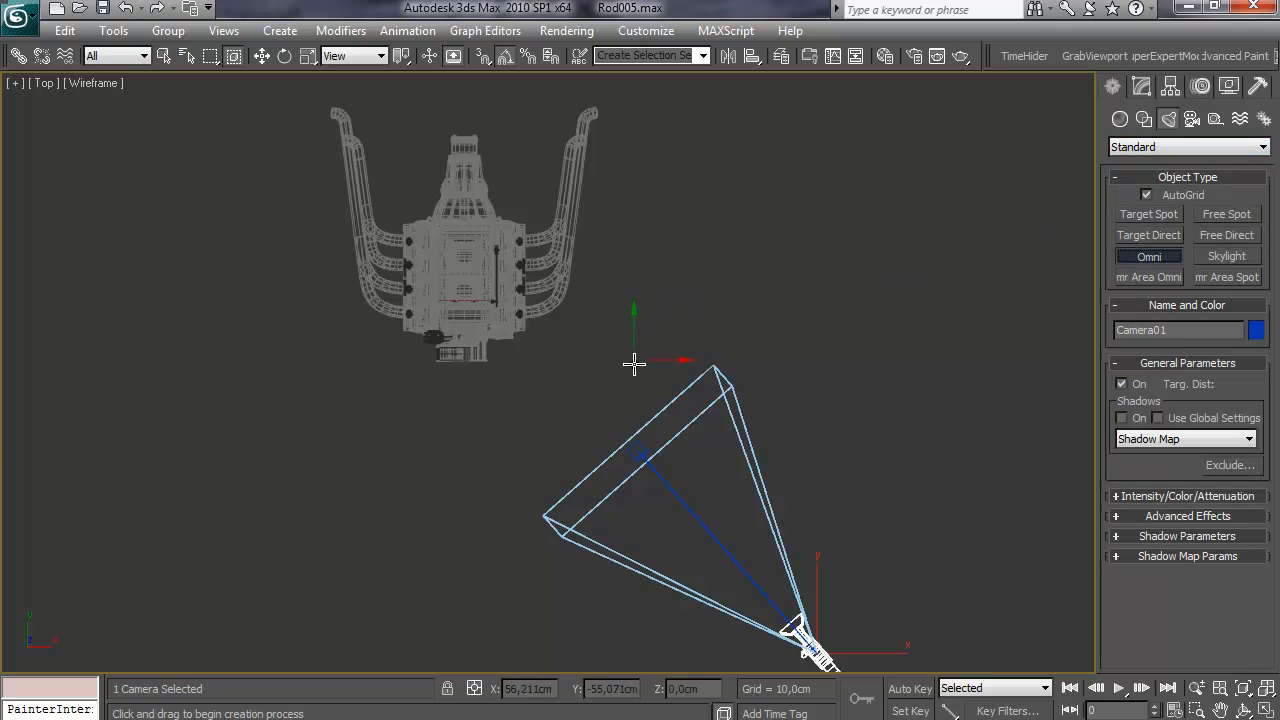
click(628, 369)
right_click(635, 387)
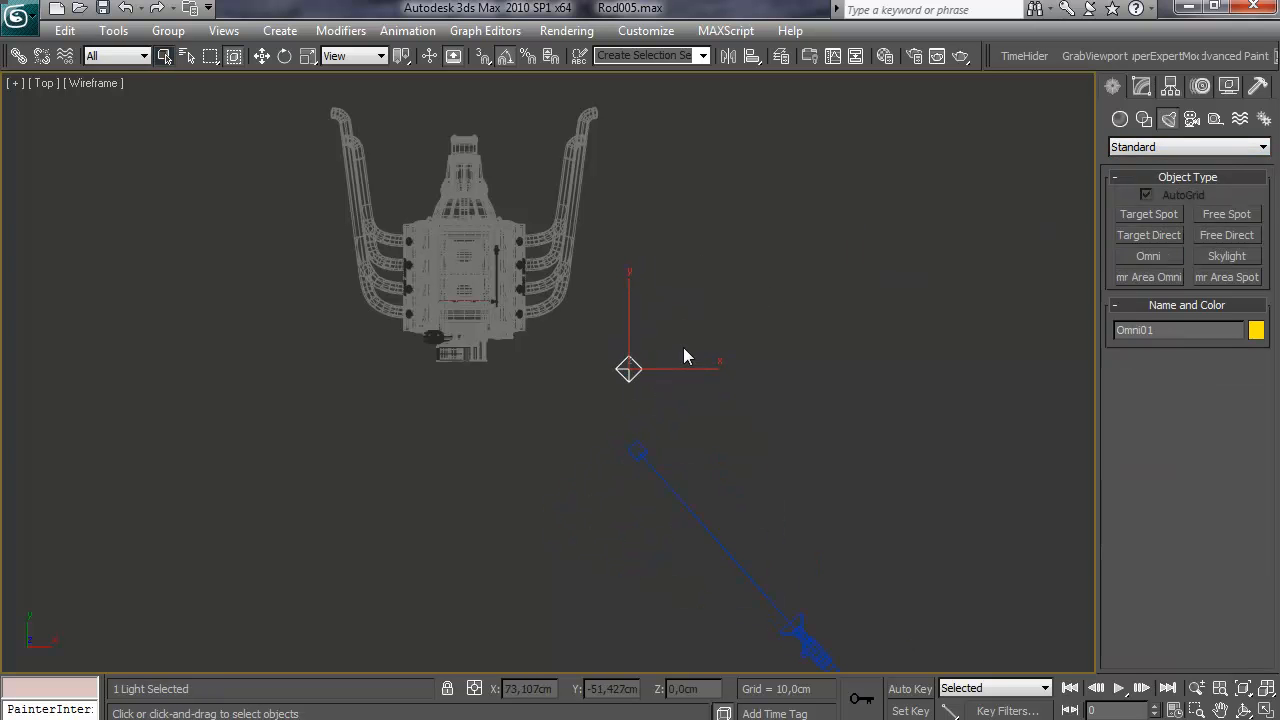
Raise the Omni light above the engine to a Z height of about 72.5 cm, checking it through the camera
key(w)
key(alt+w)
right_click(698, 405)
key(alt+w)
drag(616, 476, 648, 270)
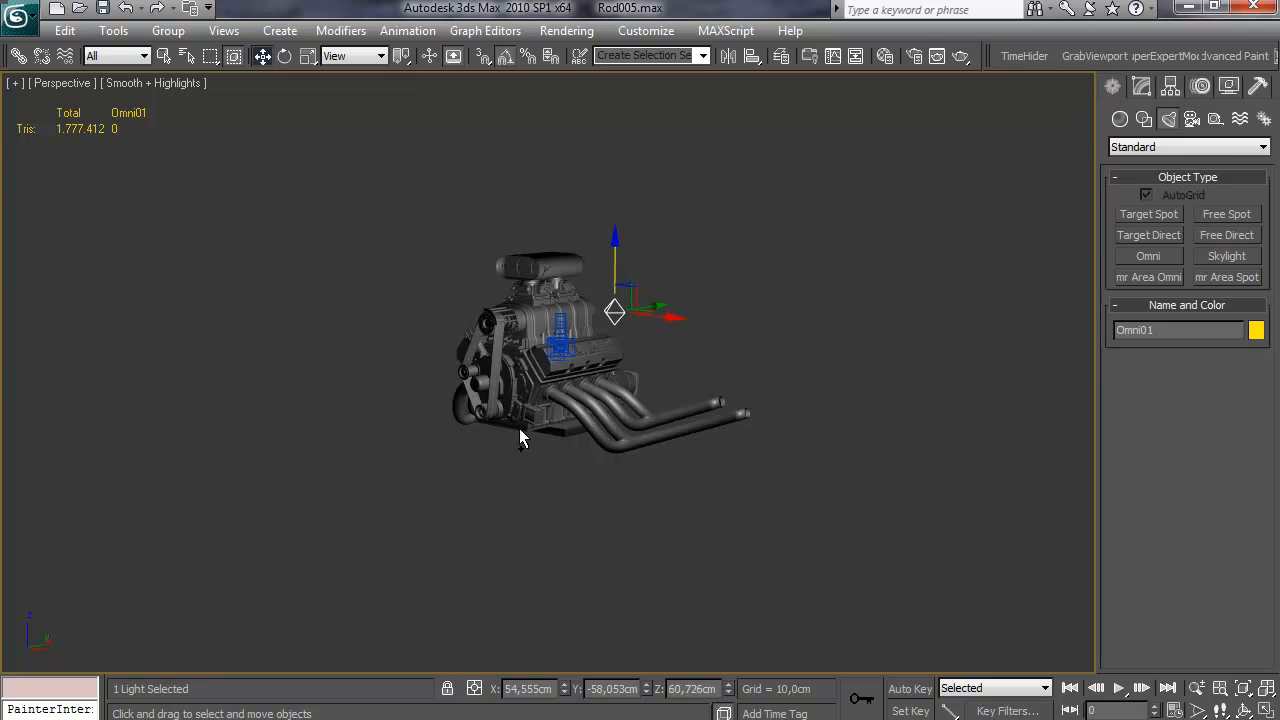
key(c)
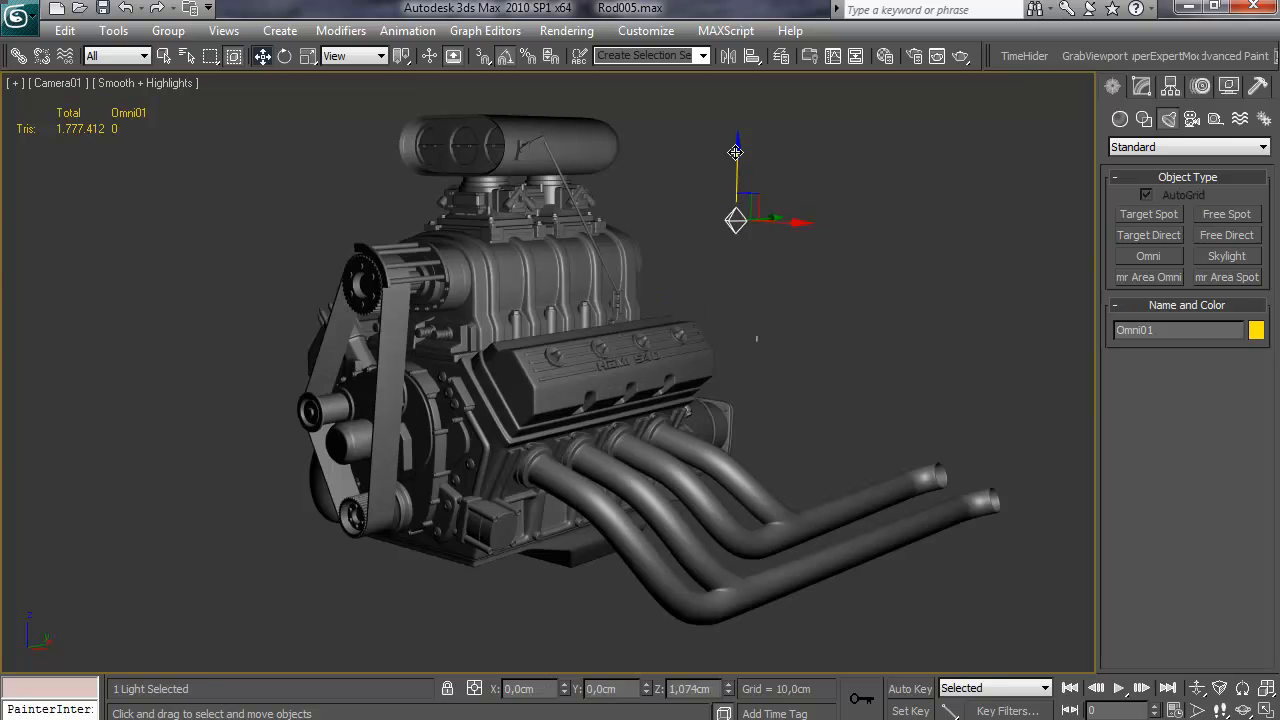
drag(735, 175, 732, 38)
Move the Omni light up and away from the engine in the Front view, to about X 92.3 cm and Z 137.6 cm
key(alt+w)
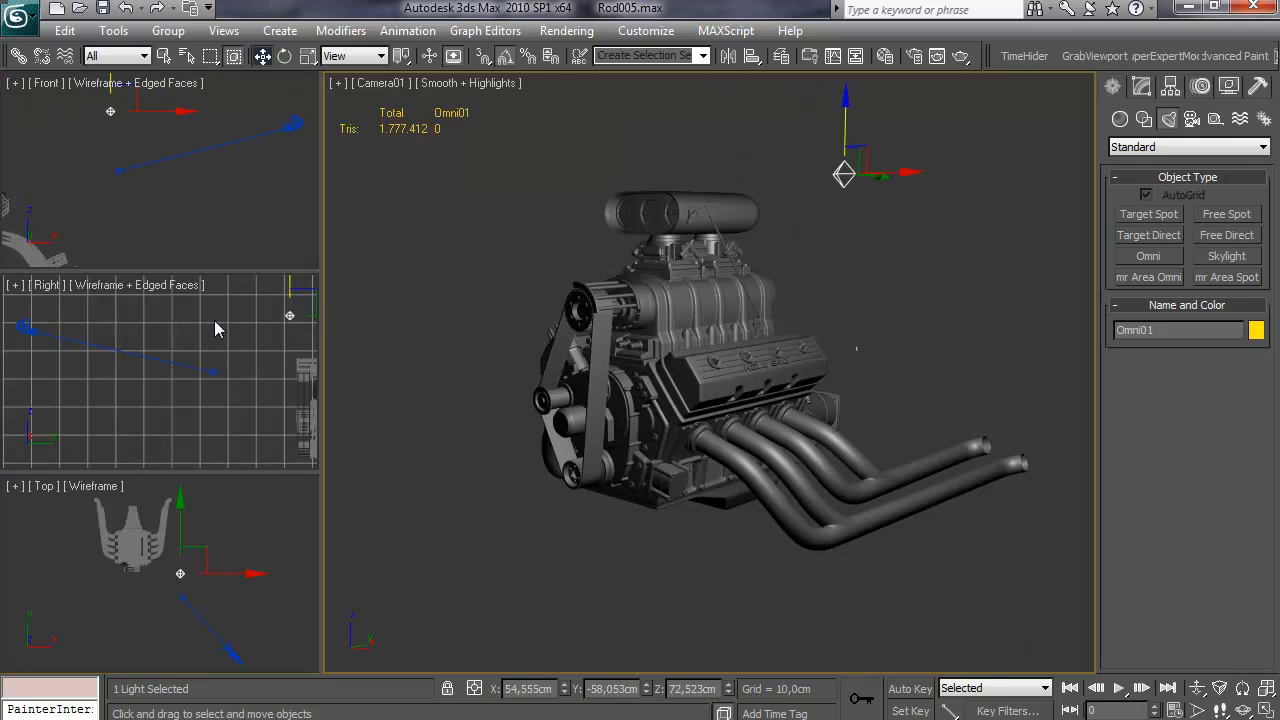
right_click(192, 176)
key(alt+w)
middle_drag(208, 172, 323, 174)
scroll(380, 222, down, 5)
middle_drag(455, 258, 512, 315)
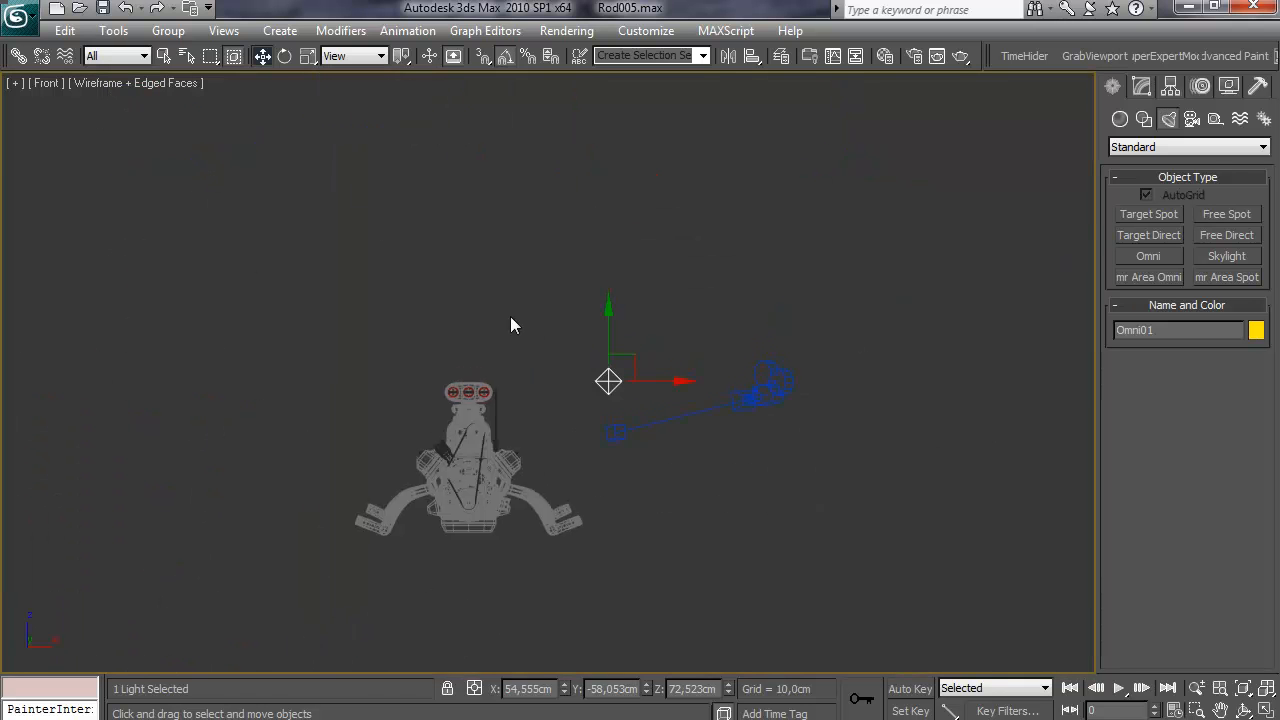
drag(640, 365, 722, 205)
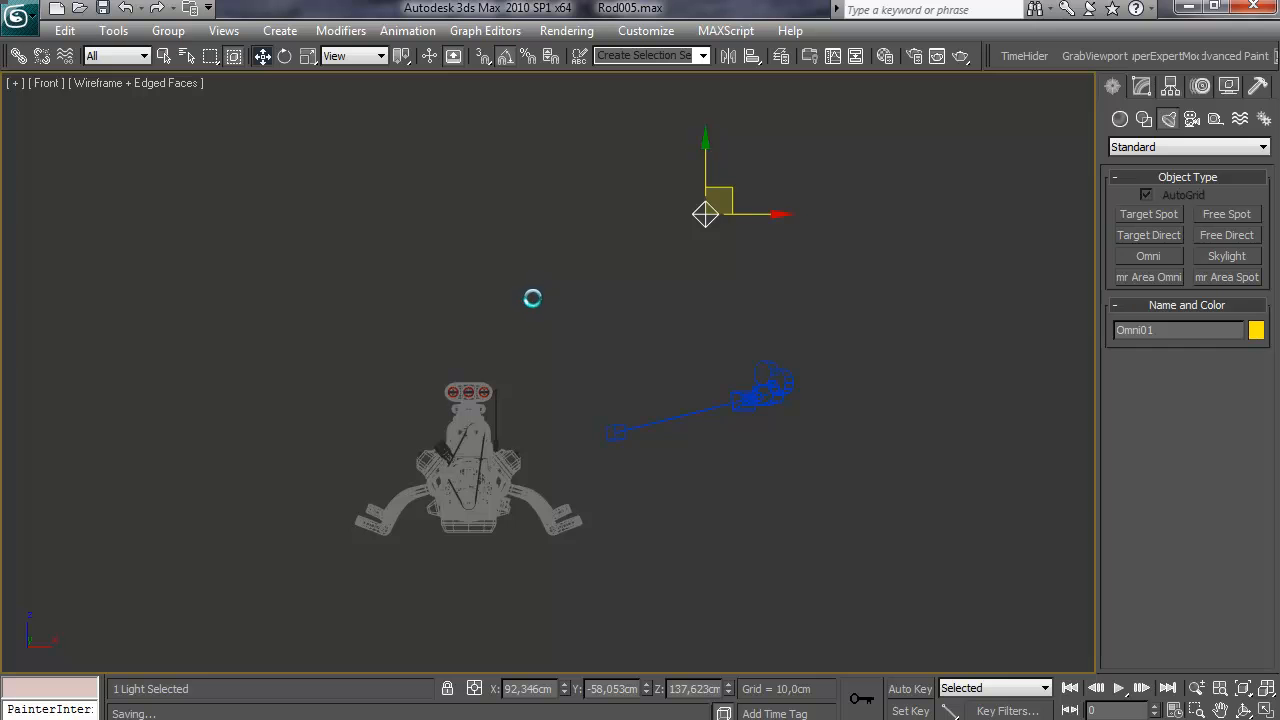
key(alt+w)
key(alt+w)
key(alt+w)
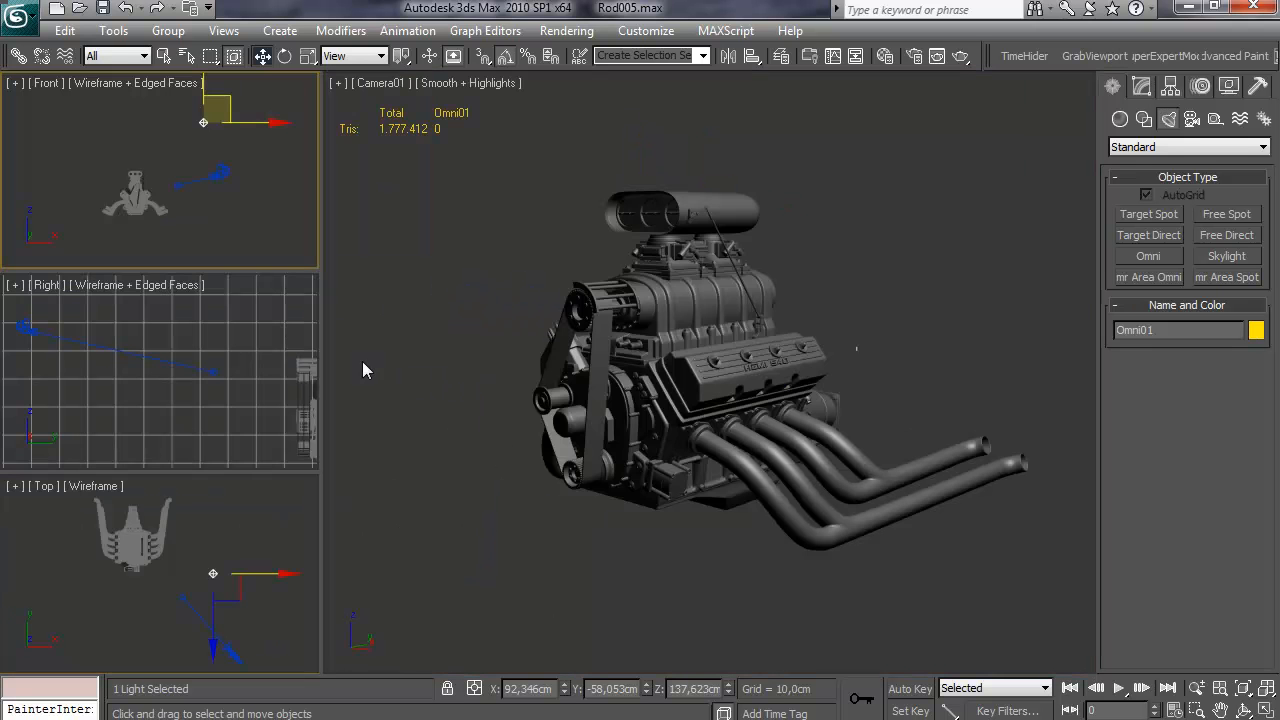
Move the Omni light toward the camera in the Top view to about Y -95 cm, checking the shading through the camera
right_click(268, 387)
right_click(238, 514)
key(alt+w)
scroll(520, 400, down, 2)
drag(676, 290, 670, 315)
key(alt+w)
right_click(668, 389)
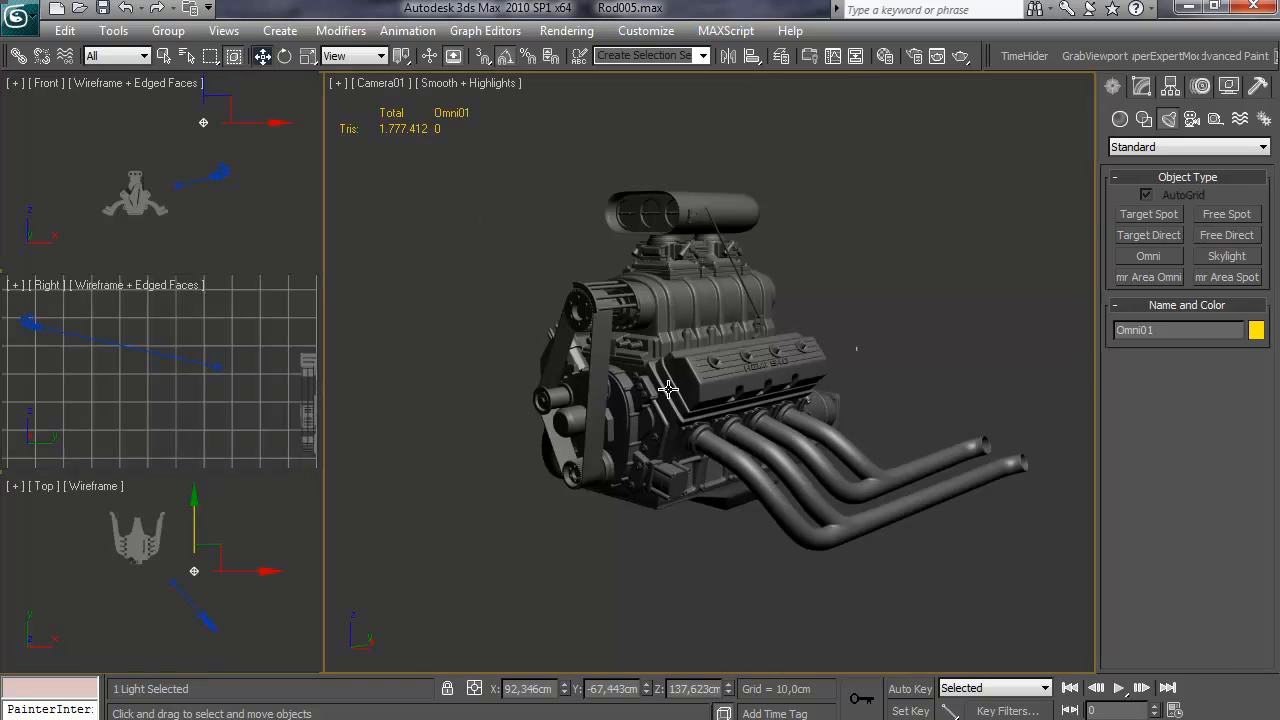
key(alt+w)
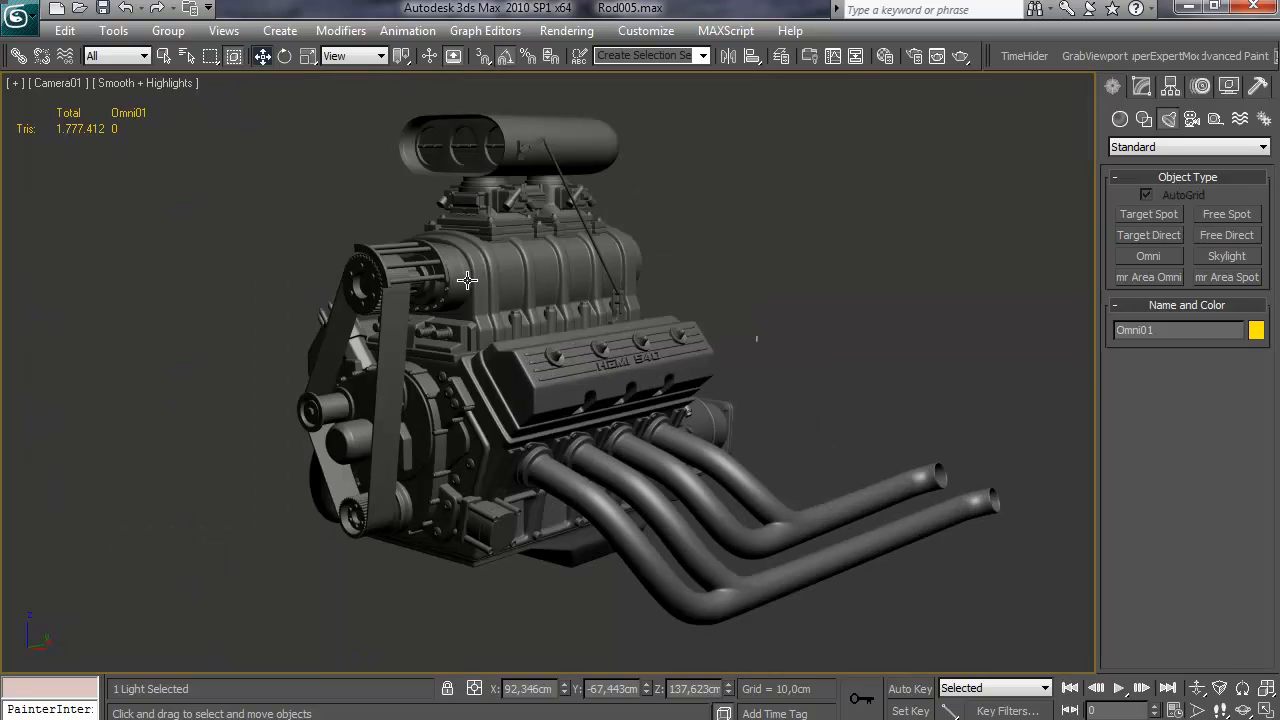
key(alt+w)
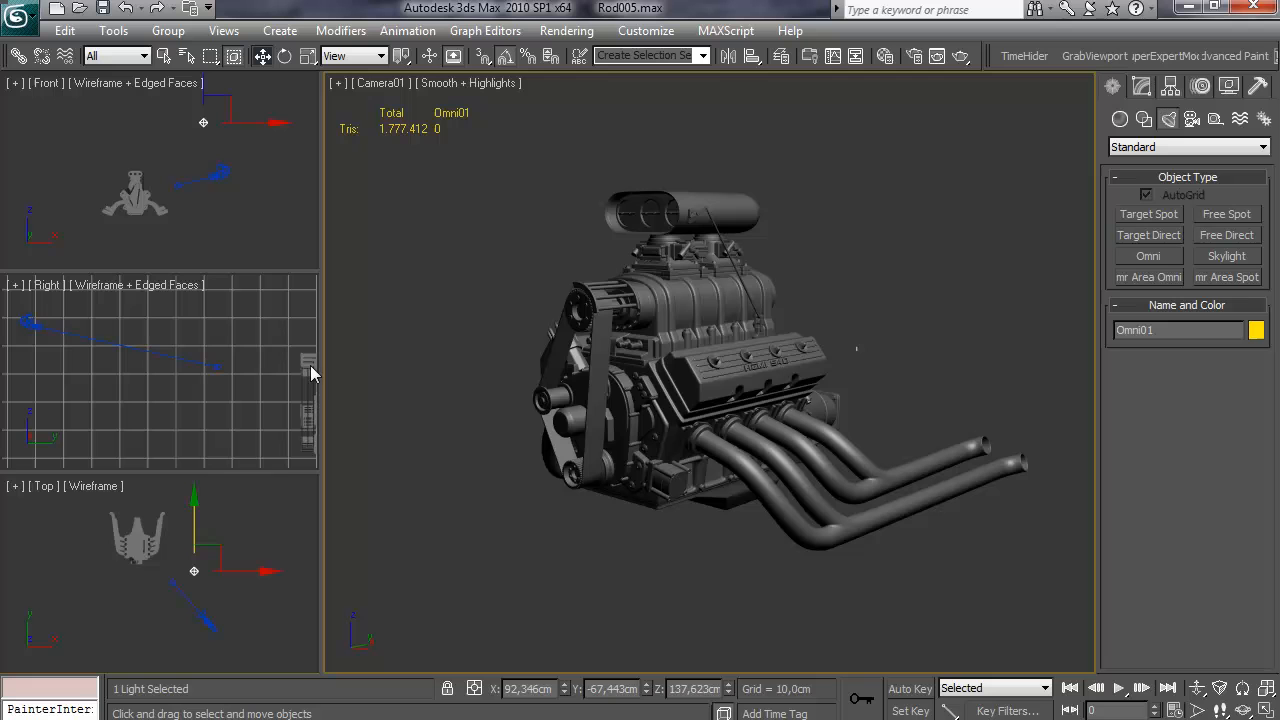
right_click(202, 533)
drag(195, 513, 197, 527)
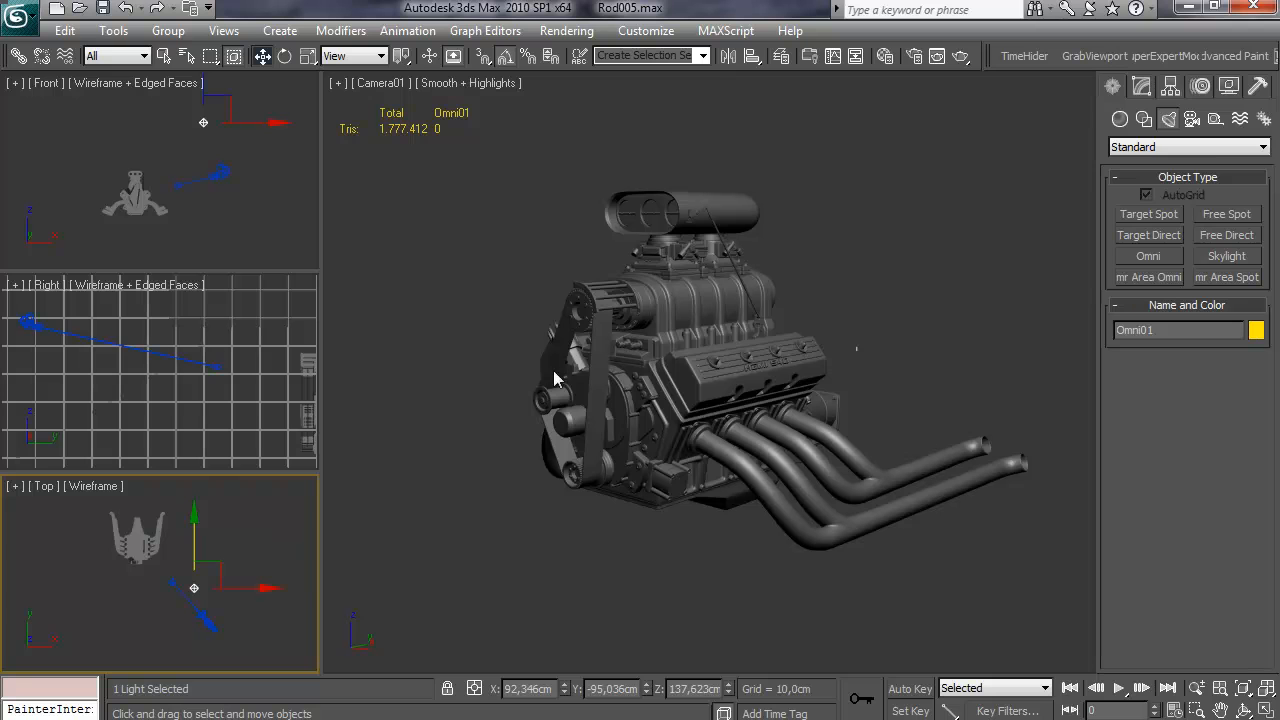
Set the Omni light's shadow type to Area Shadows and review its area shadow parameters
click(1141, 86)
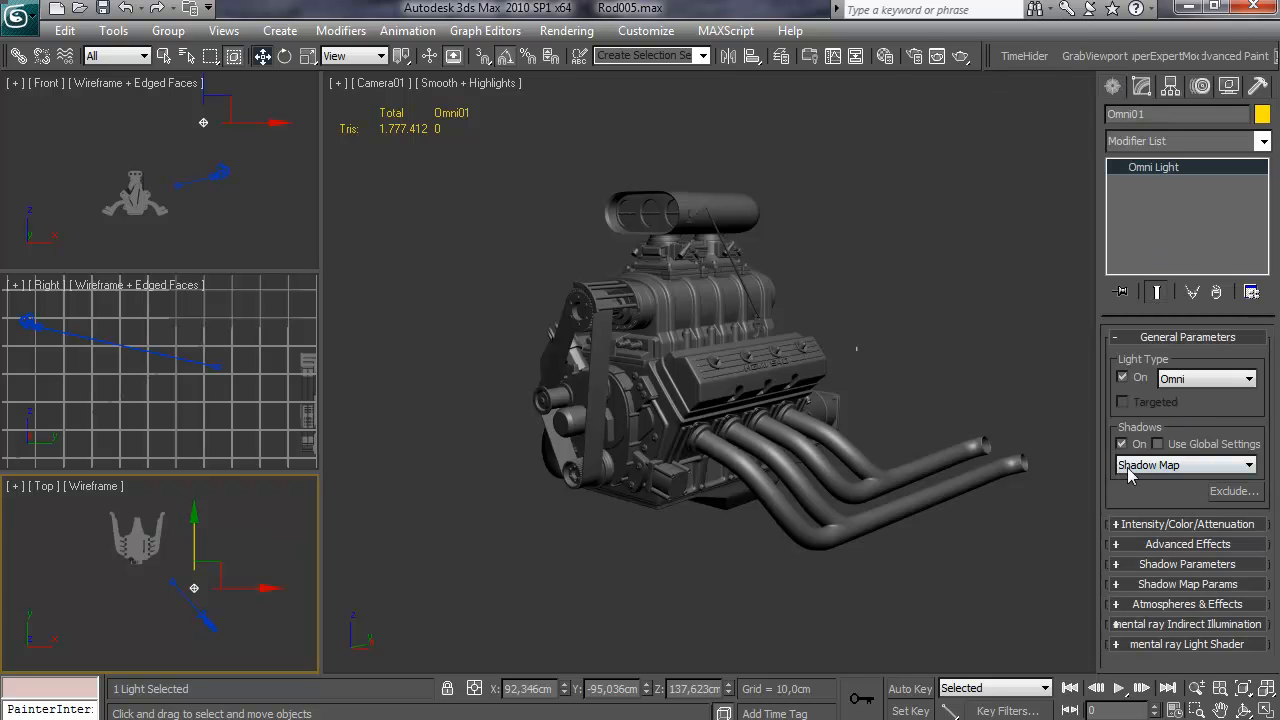
click(1180, 465)
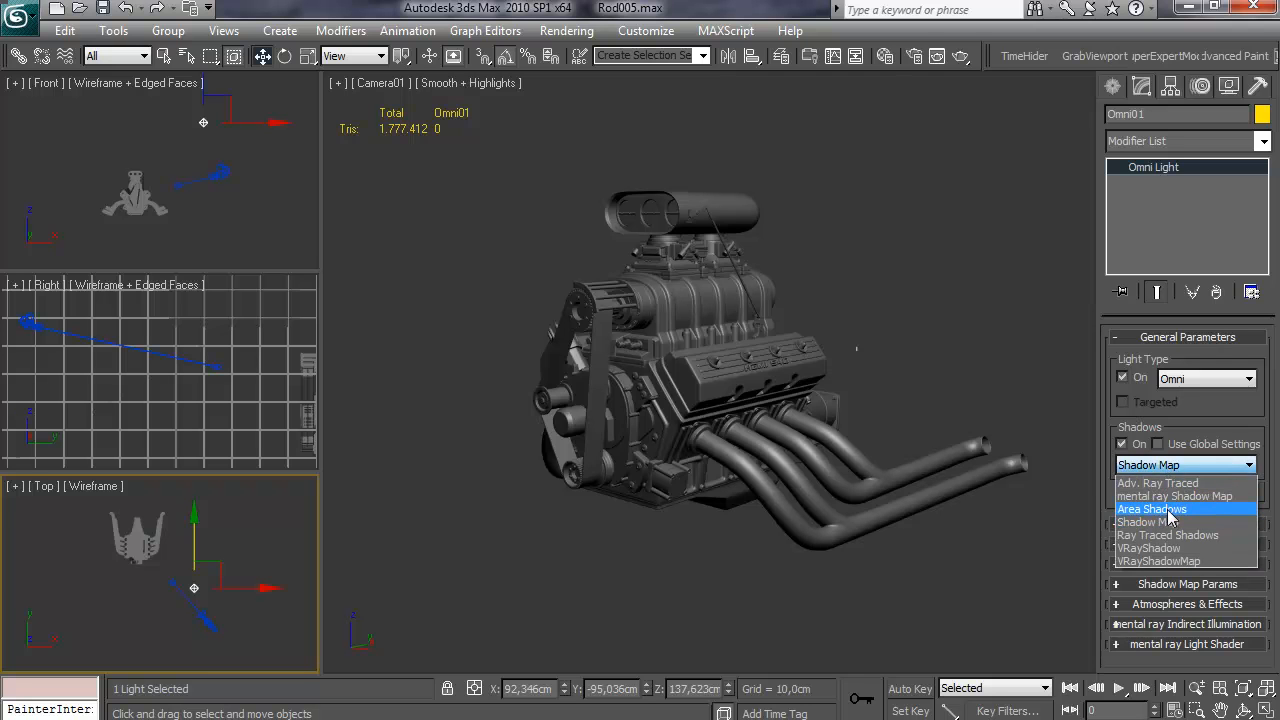
click(1163, 466)
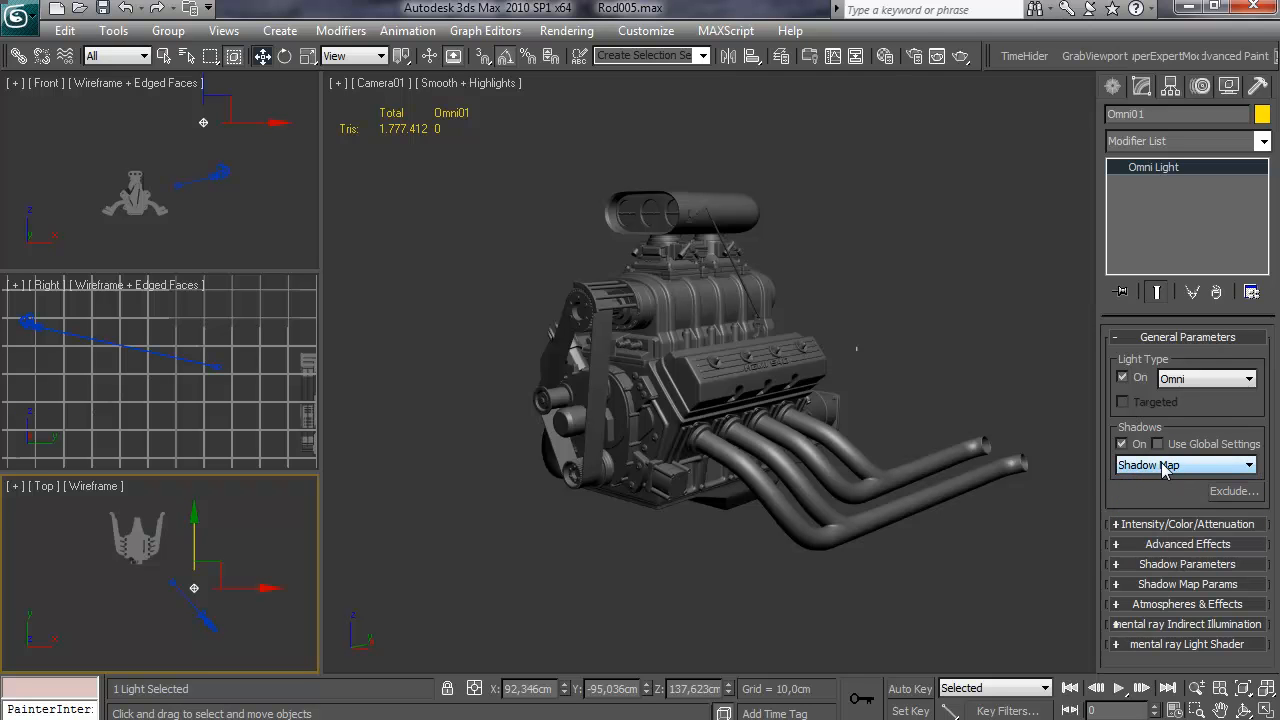
click(1163, 466)
click(1163, 508)
drag(1140, 494, 1149, 430)
click(1143, 521)
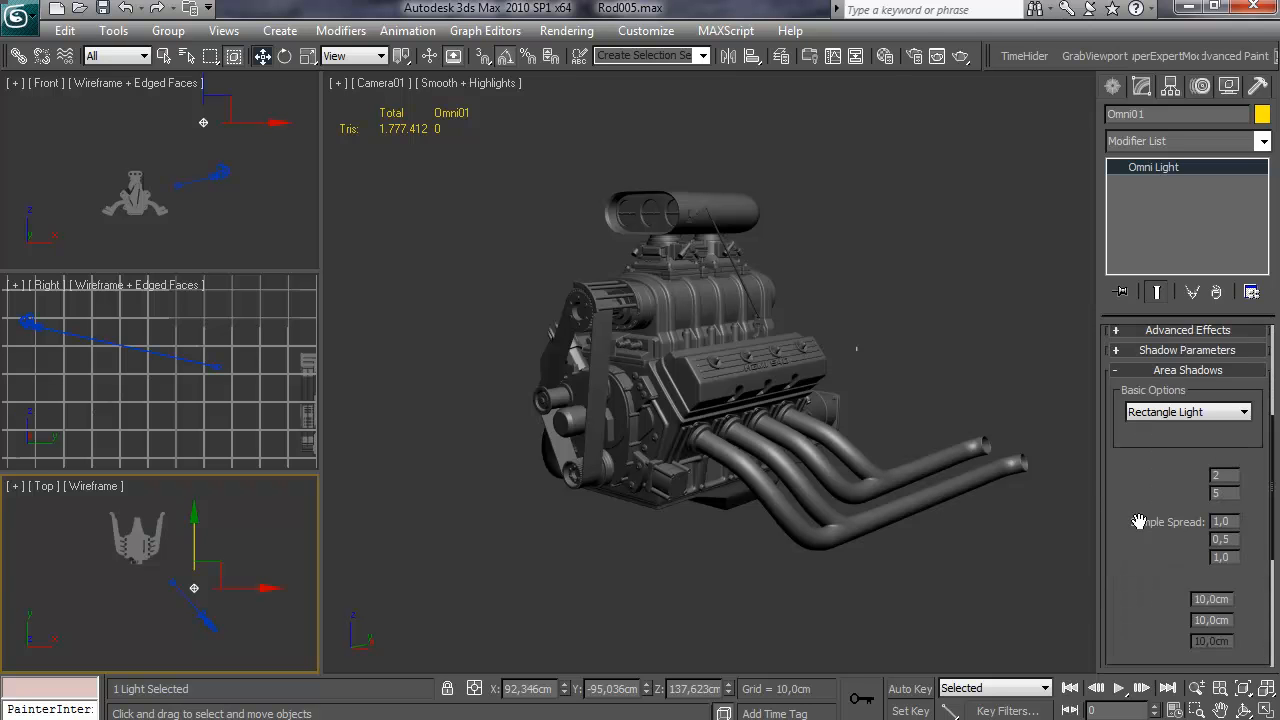
scroll(1249, 507, down, 2)
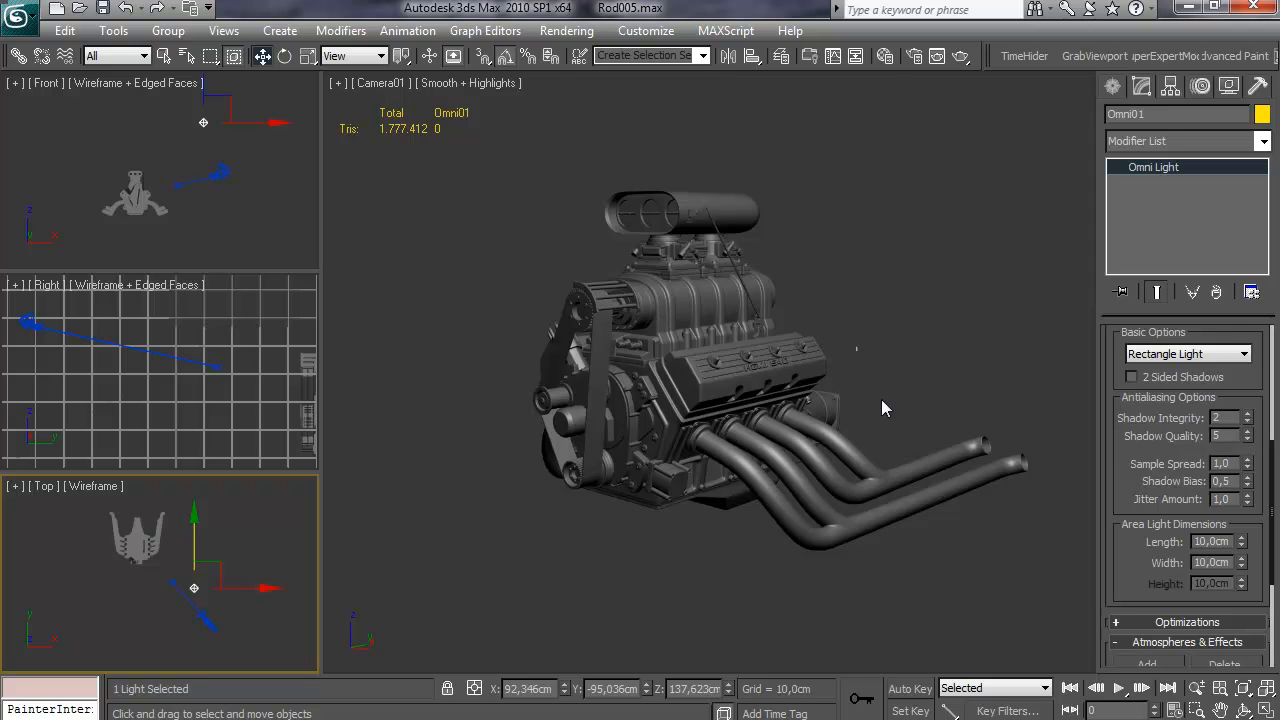
scroll(1123, 440, up, 2)
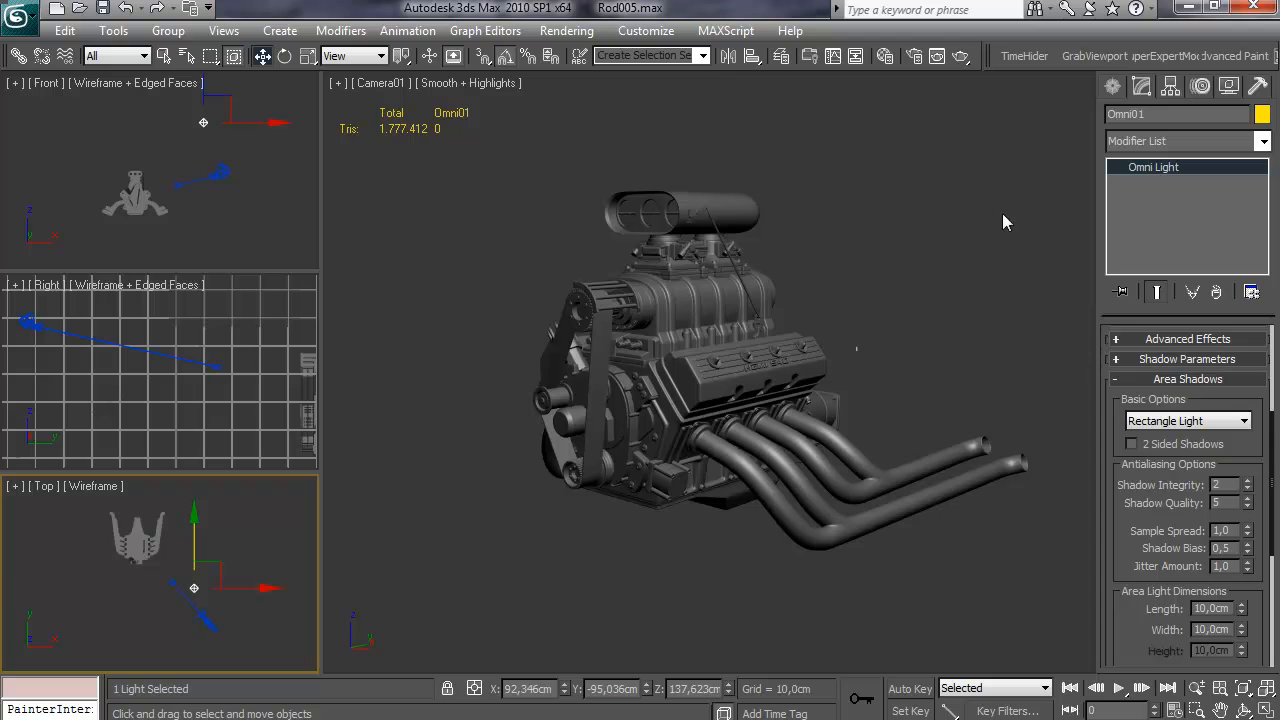
Place a Standard Skylight in the Camera view, just below the engine's exhaust pipes
click(1113, 86)
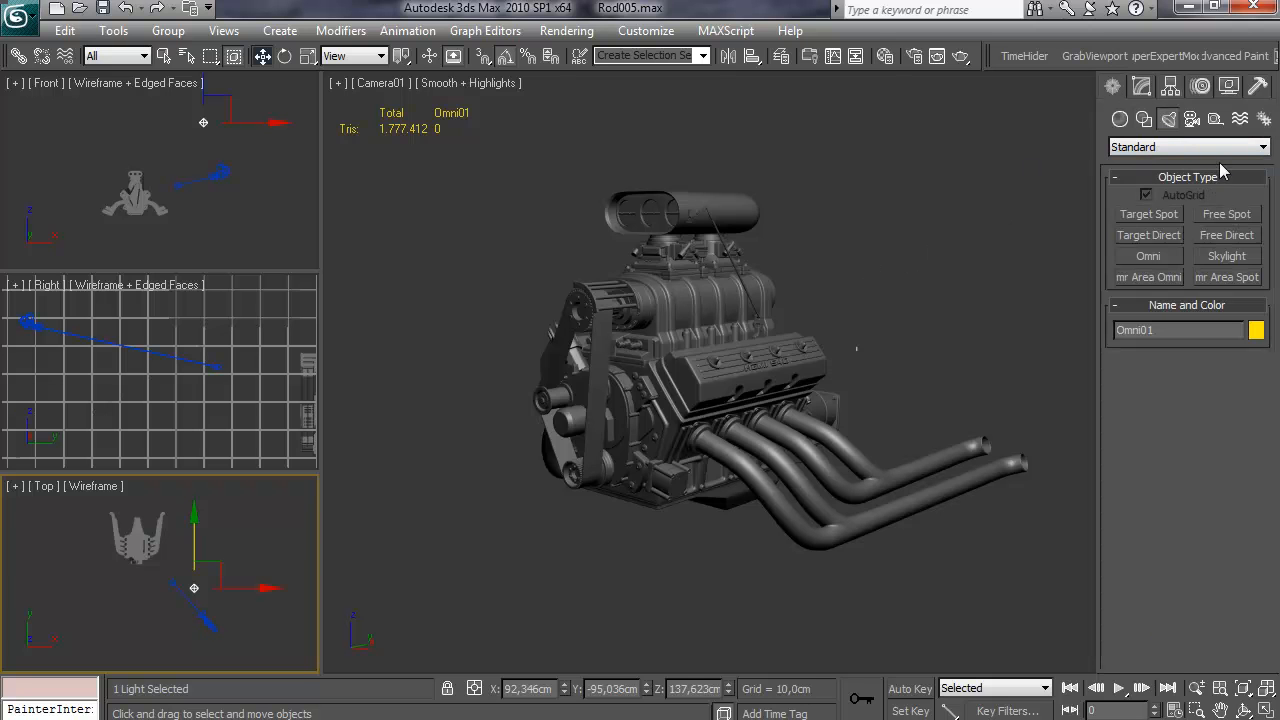
click(1226, 256)
click(728, 529)
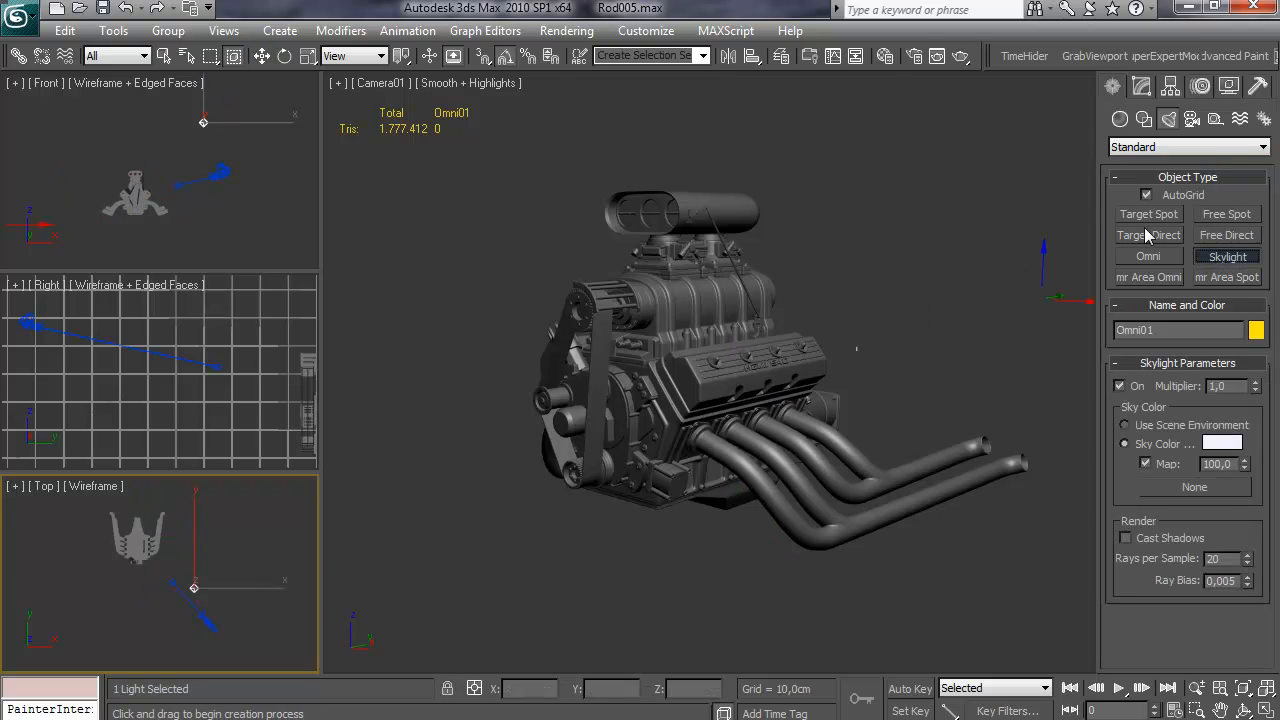
click(765, 552)
right_click(765, 552)
Set the Skylight's multiplier to 0.25 and its sky color to a pale blue of RGB 196, 220, 233
click(1141, 86)
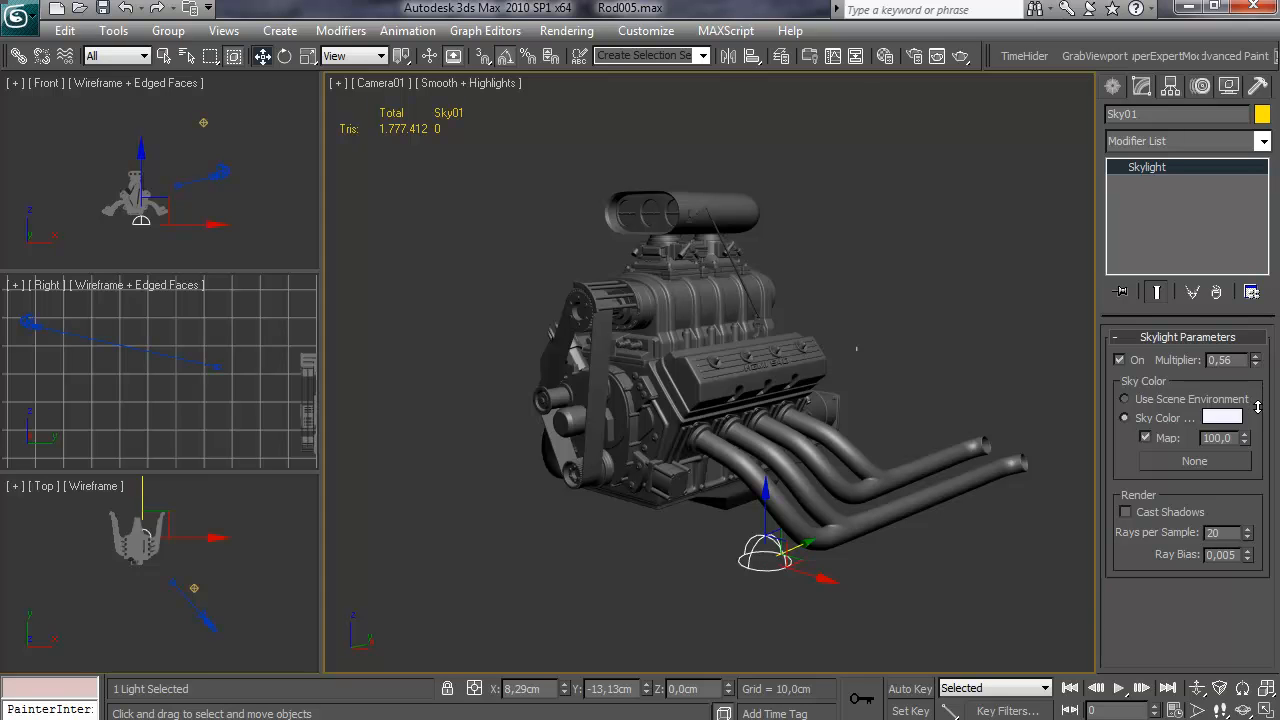
drag(1257, 417, 1256, 427)
drag(1254, 387, 1254, 392)
click(1222, 417)
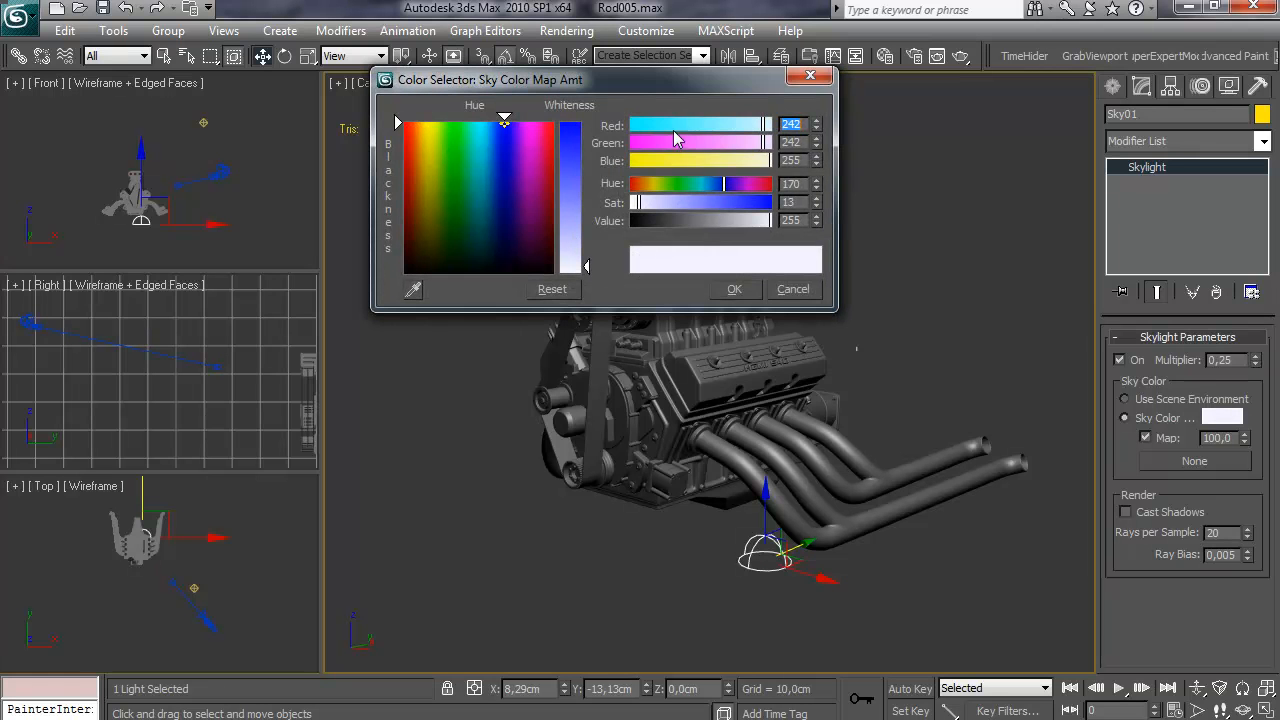
mouse_move(501, 127)
mouse_down()
mouse_move(485, 120)
mouse_move(488, 183)
mouse_up()
drag(580, 263, 586, 240)
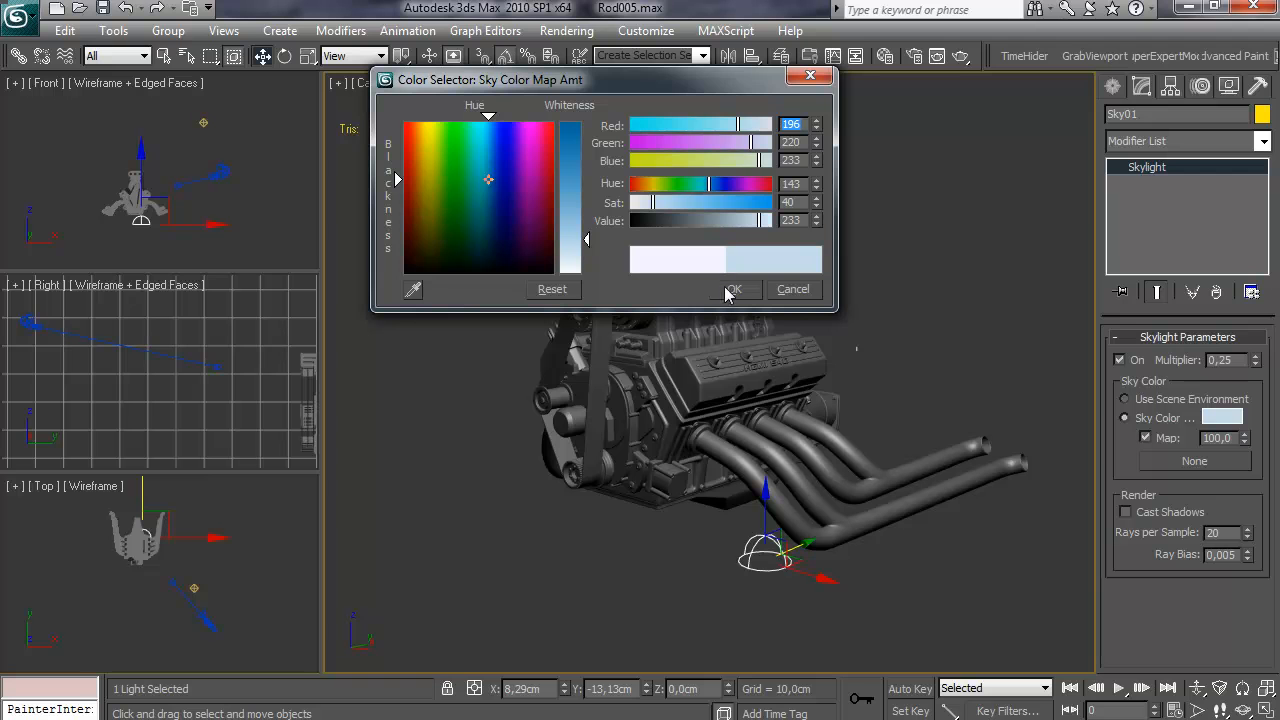
click(738, 289)
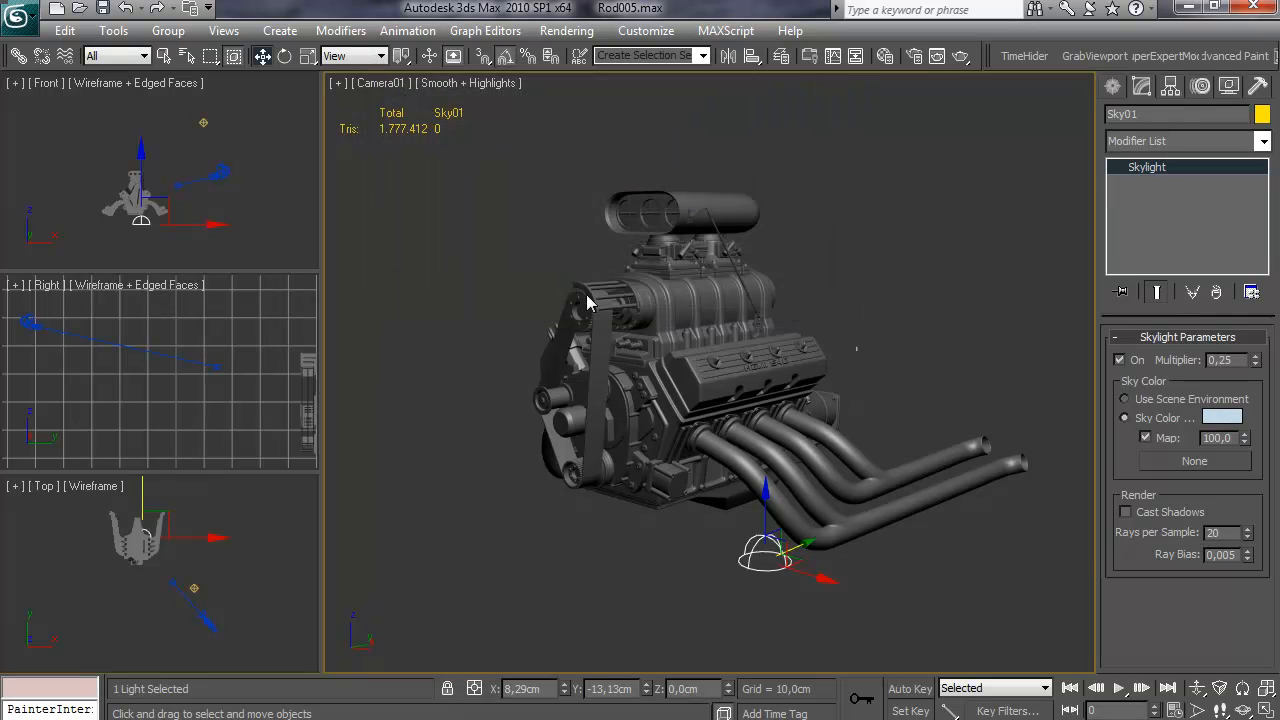
Give the Omni light a warm cream color of RGB 255, 242, 213, then clear the selection
click(203, 122)
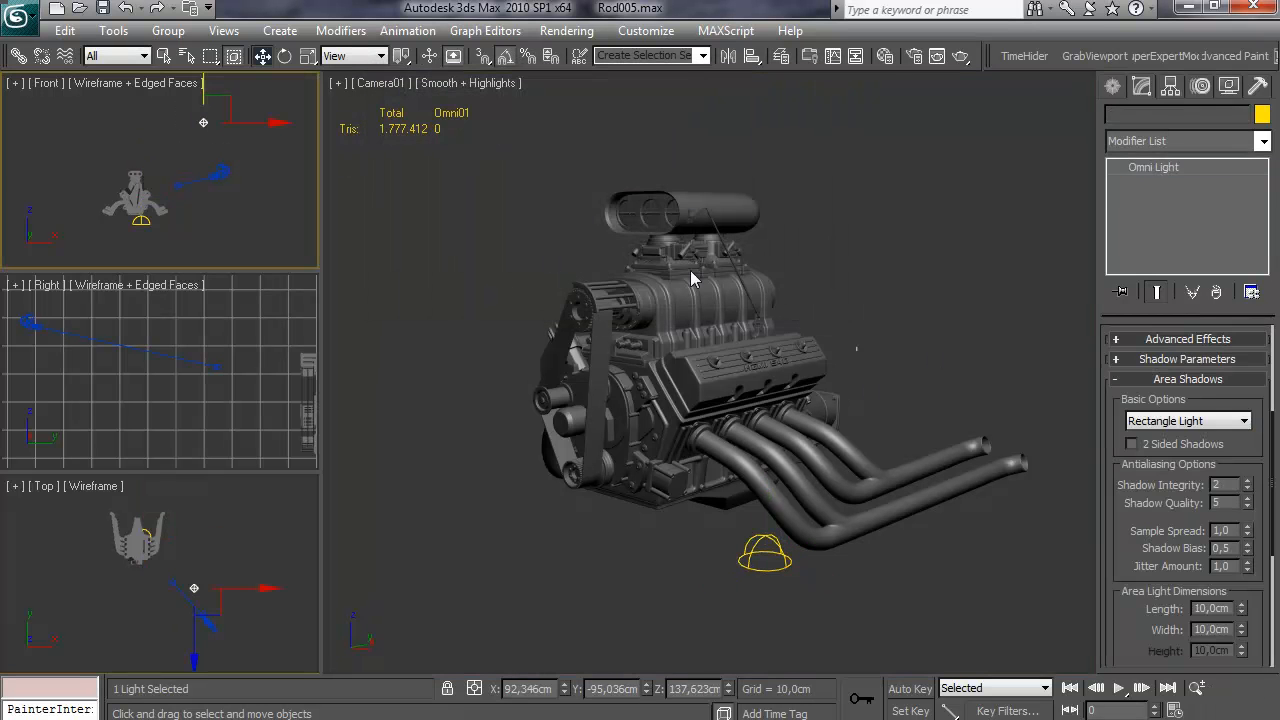
click(1190, 380)
click(1175, 340)
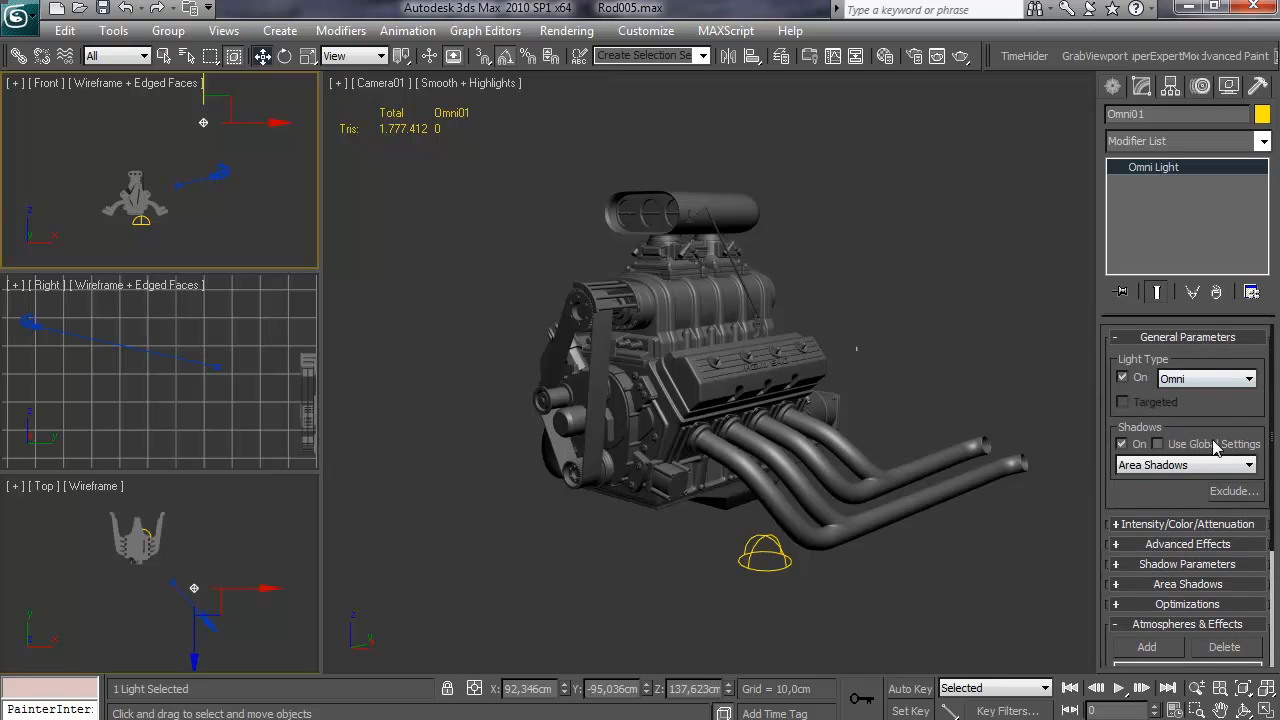
click(1190, 524)
click(1241, 472)
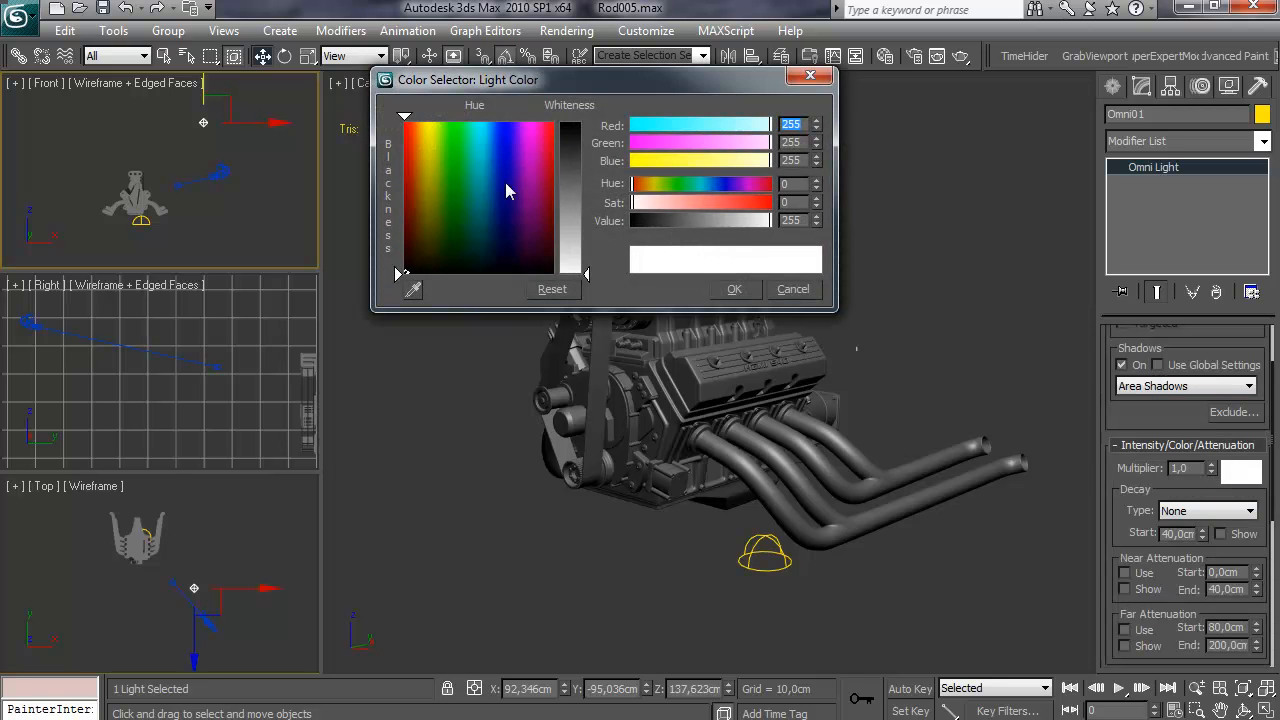
drag(444, 152, 421, 128)
mouse_move(572, 257)
mouse_down()
mouse_move(572, 243)
mouse_move(595, 246)
mouse_move(590, 268)
mouse_move(576, 256)
mouse_up()
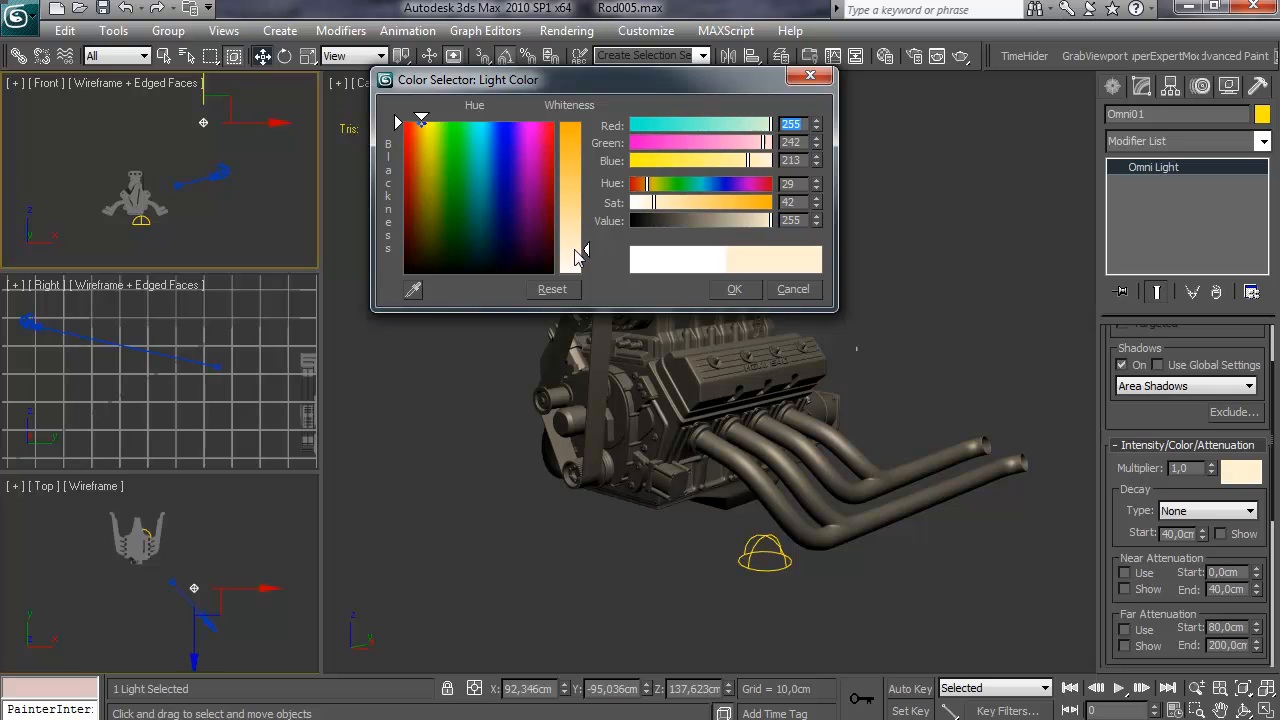
click(730, 290)
click(940, 296)
Set the render output size to 1280 by 720 and close the Render Setup dialog
key(F10)
drag(755, 232, 364, 31)
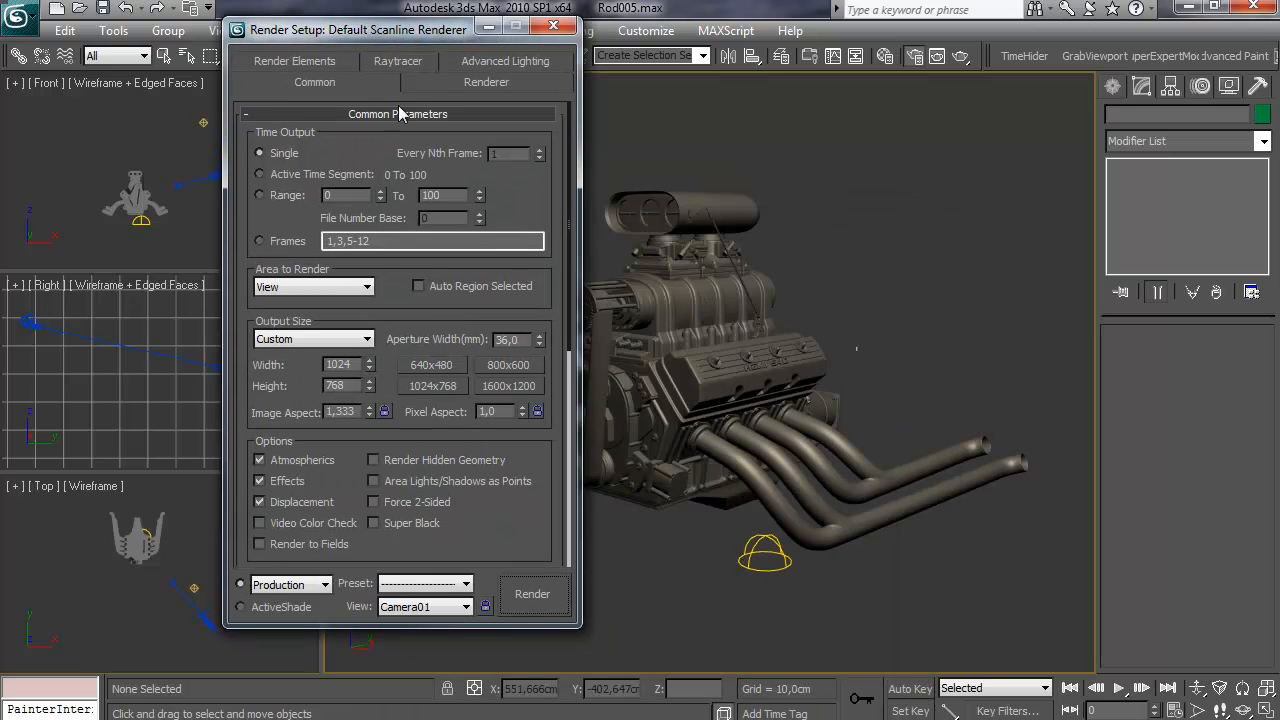
click(383, 412)
double_click(338, 364)
text(1)
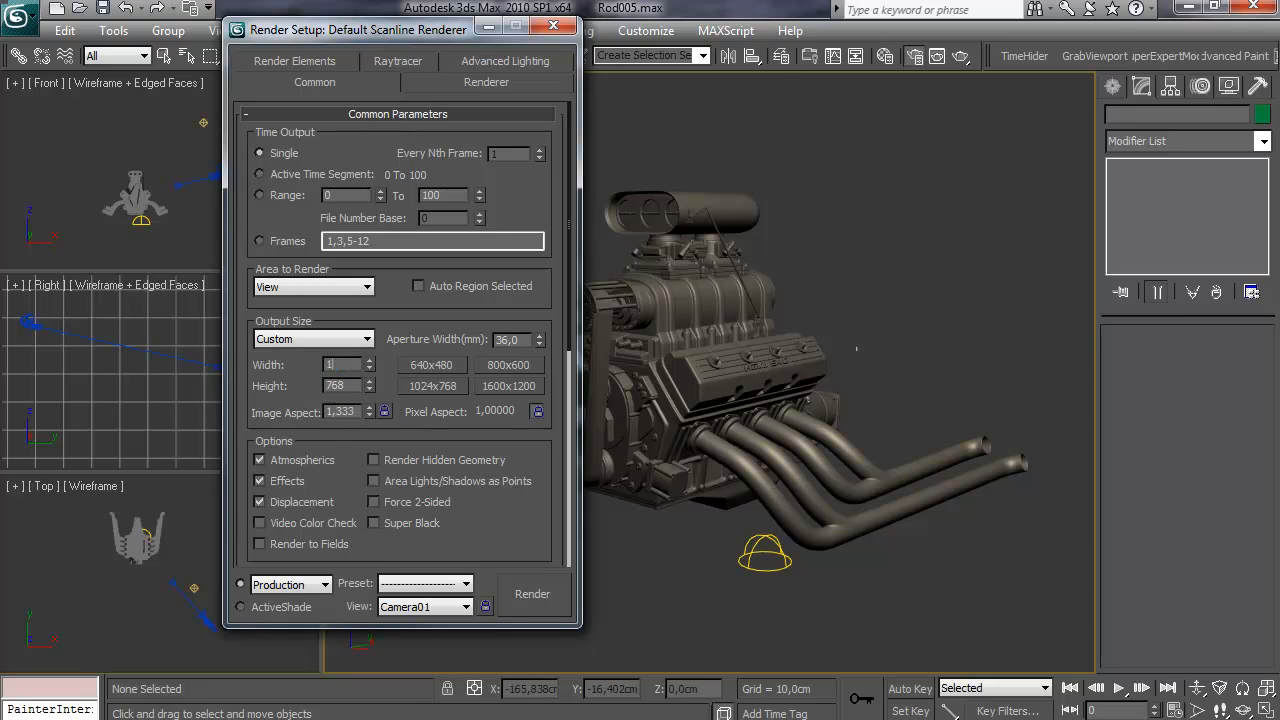
text(280)
key(Tab)
text(720)
key(Return)
click(564, 26)
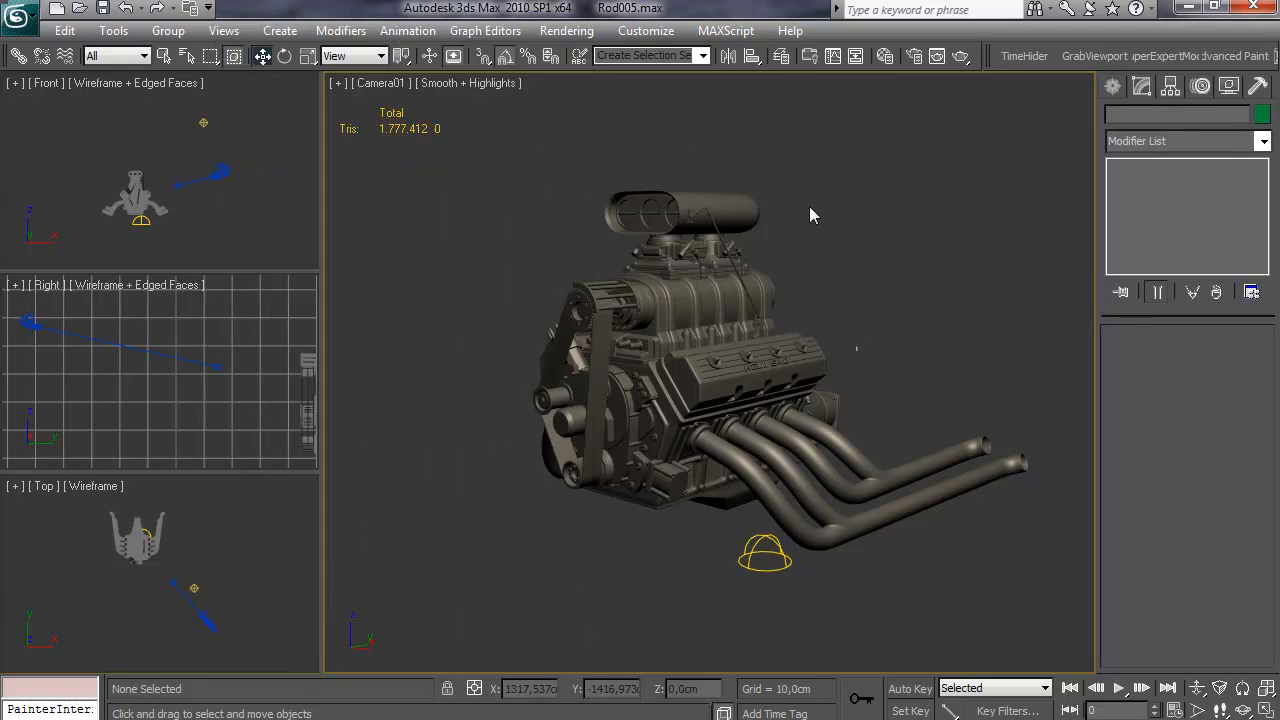
Show the safe frame in the Camera view, then test-render the engine, inspect the image and close it
key(shift+f)
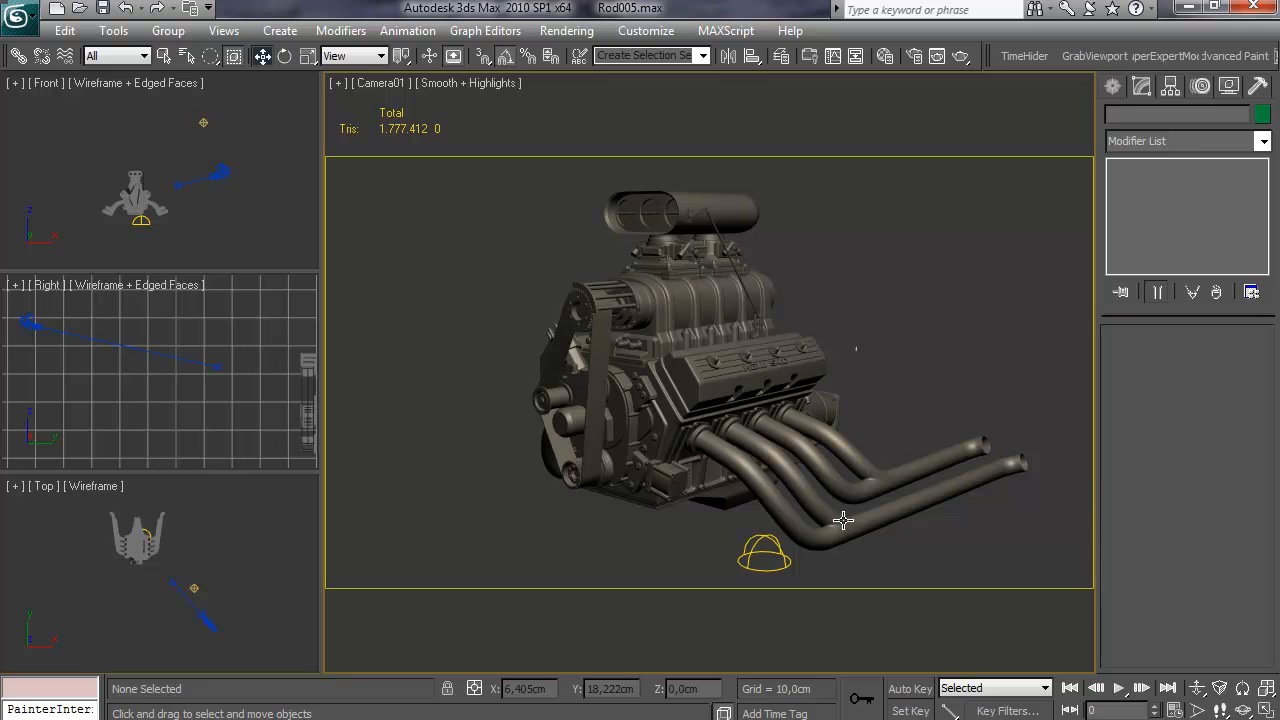
click(960, 58)
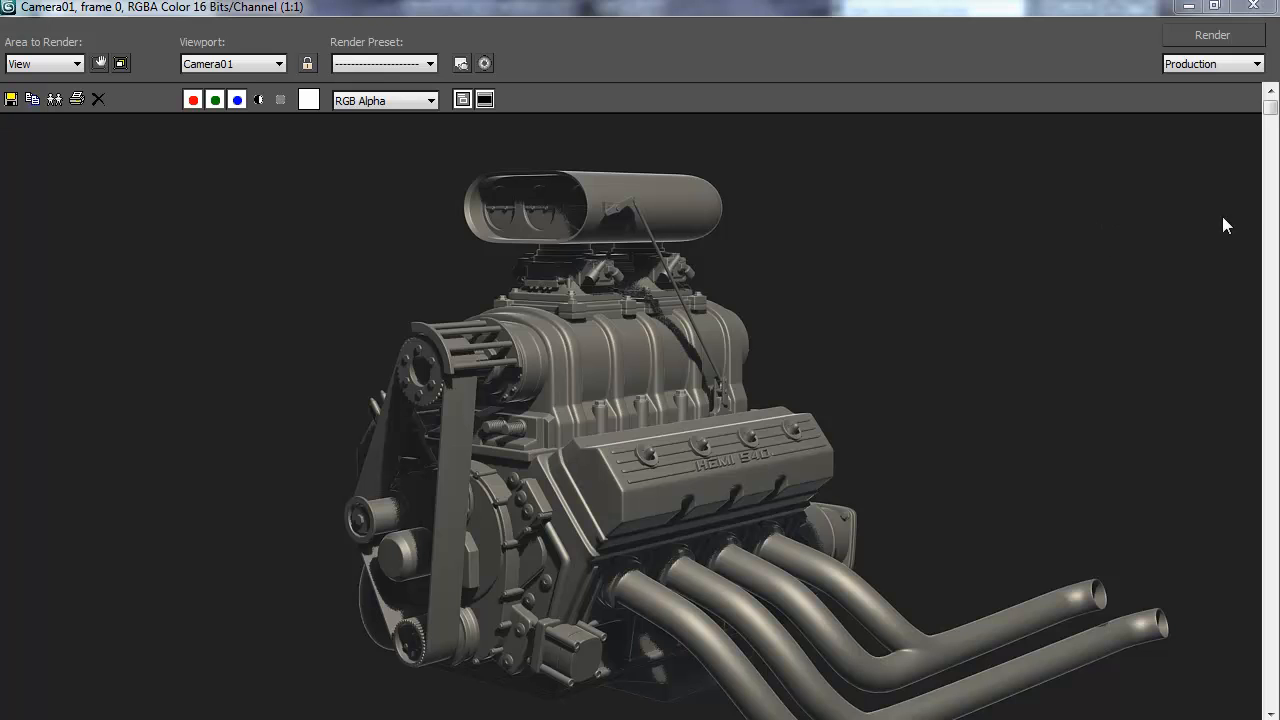
drag(1271, 115, 1271, 232)
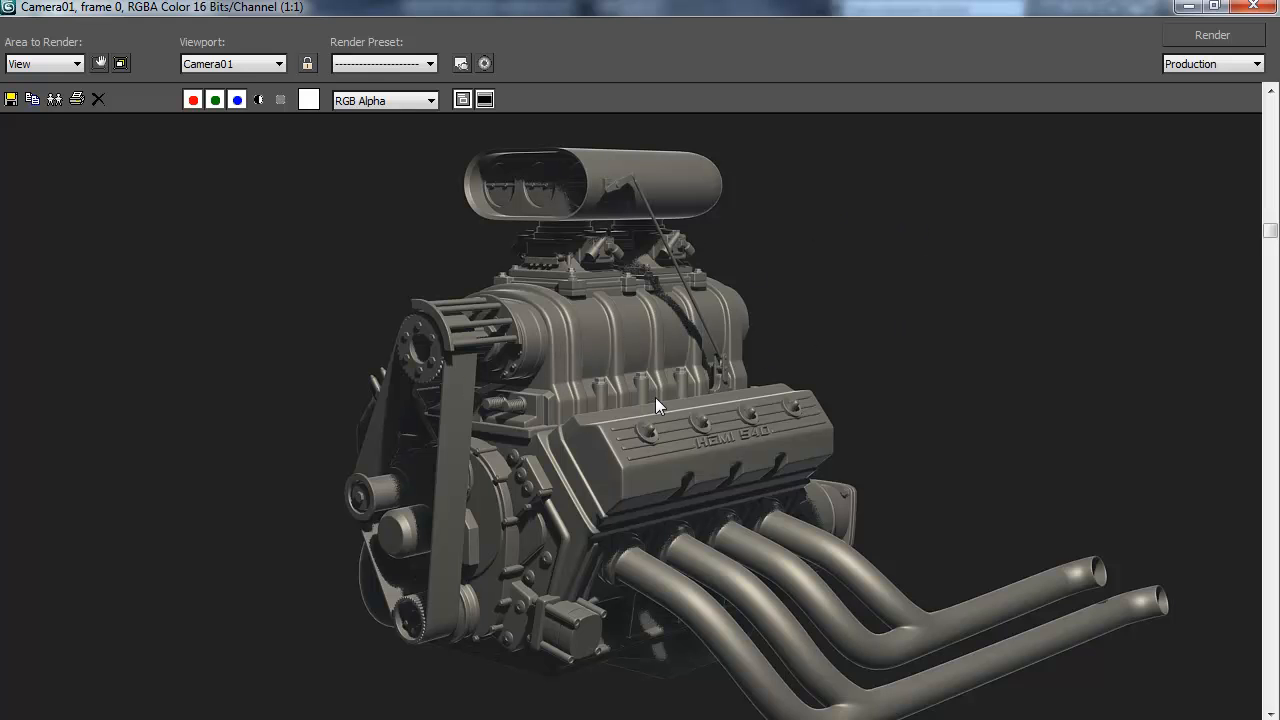
click(1253, 6)
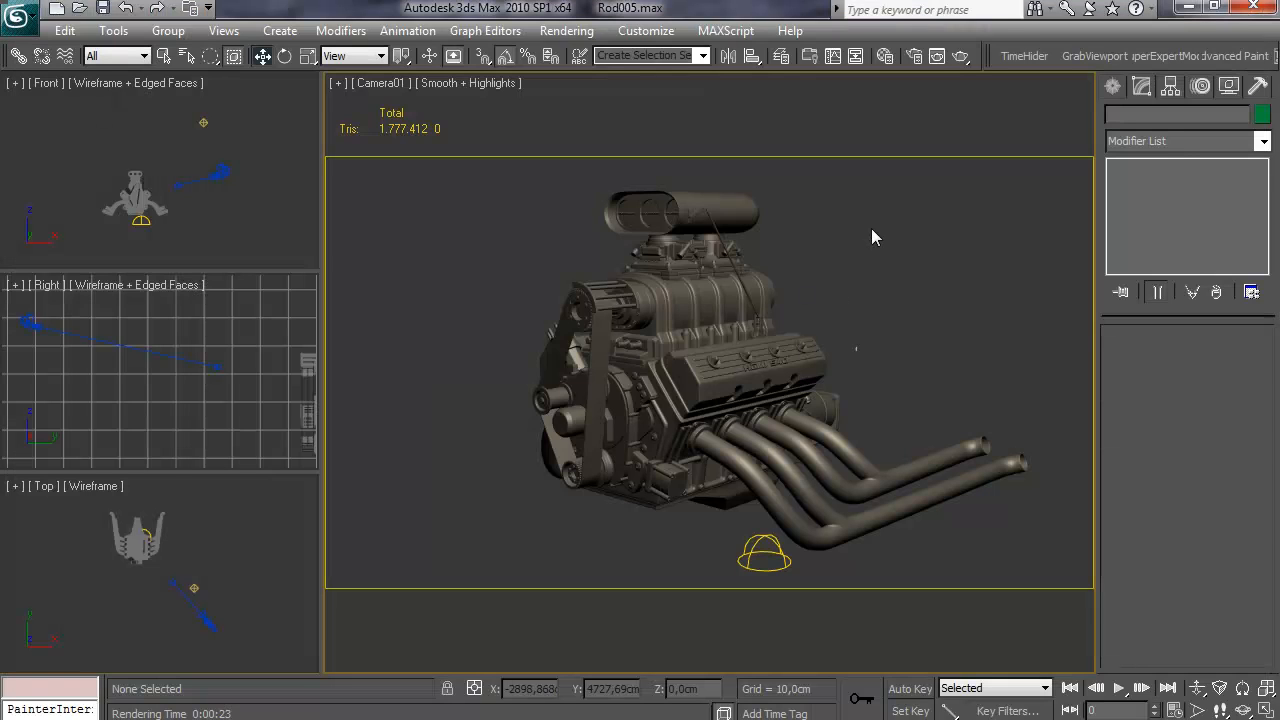
Activate the Light Tracer as the advanced lighting plug-in in Render Setup, keeping its default parameters
key(F10)
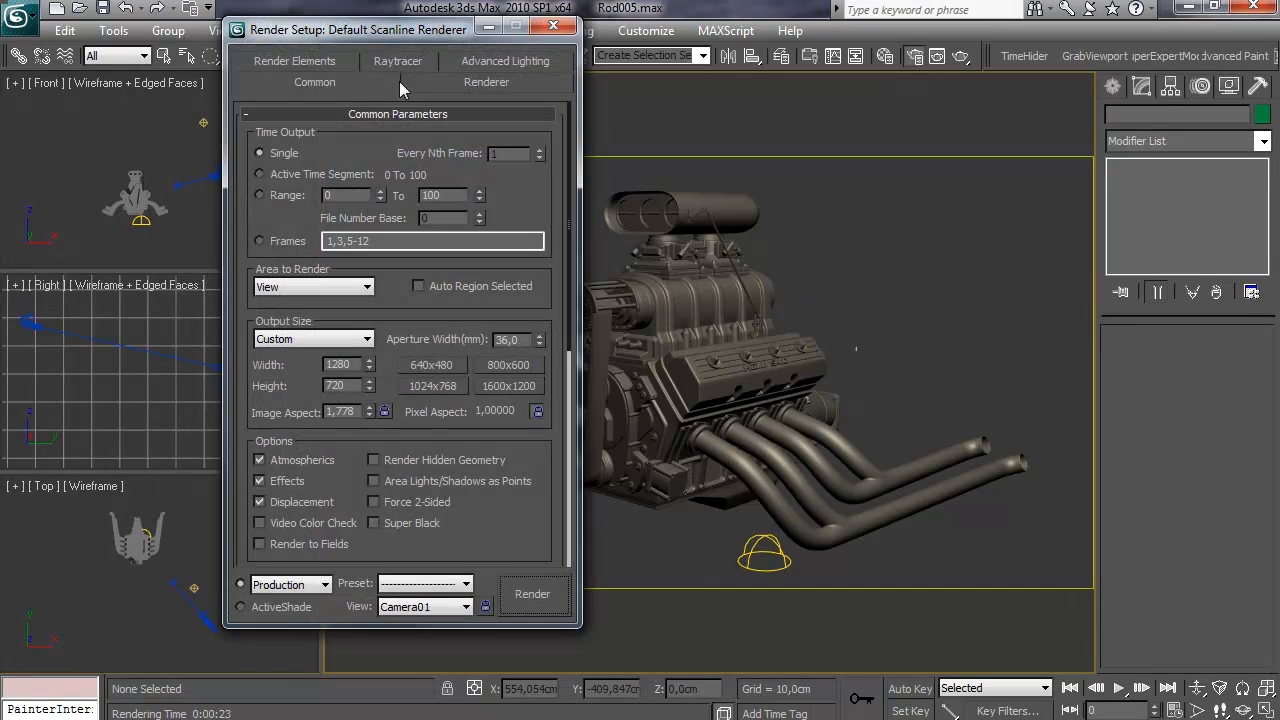
click(490, 63)
click(329, 145)
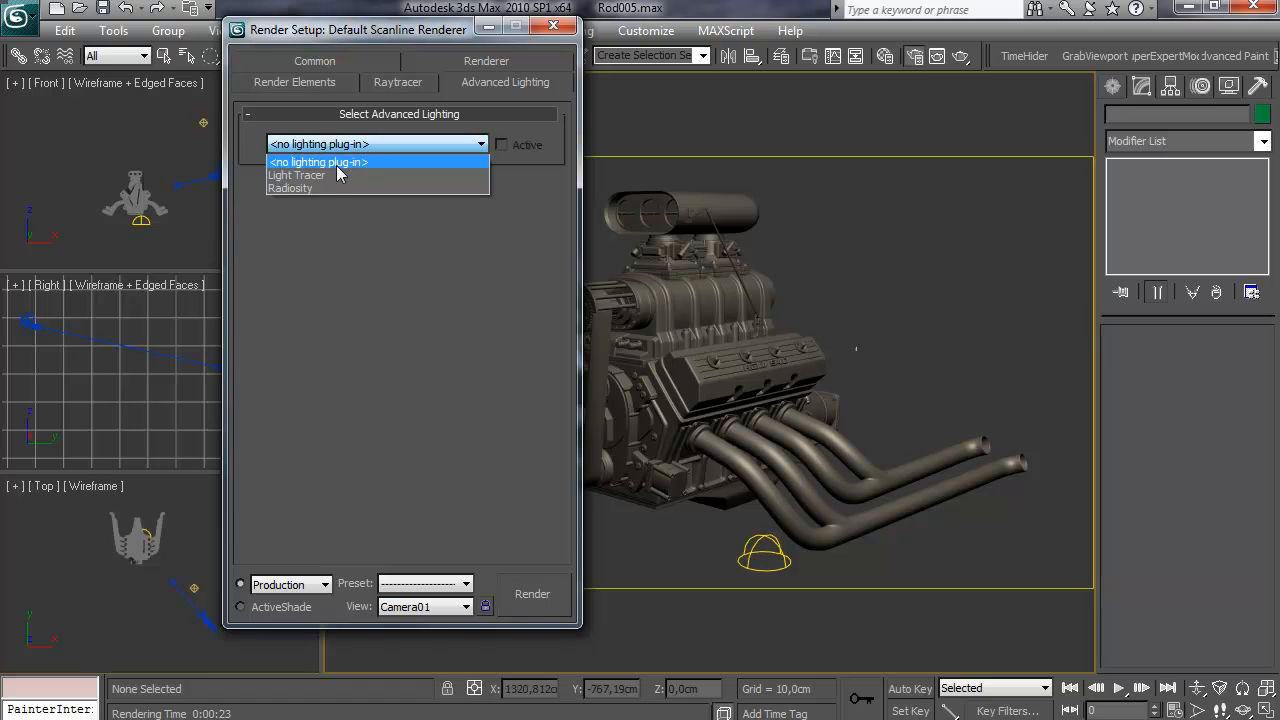
click(333, 176)
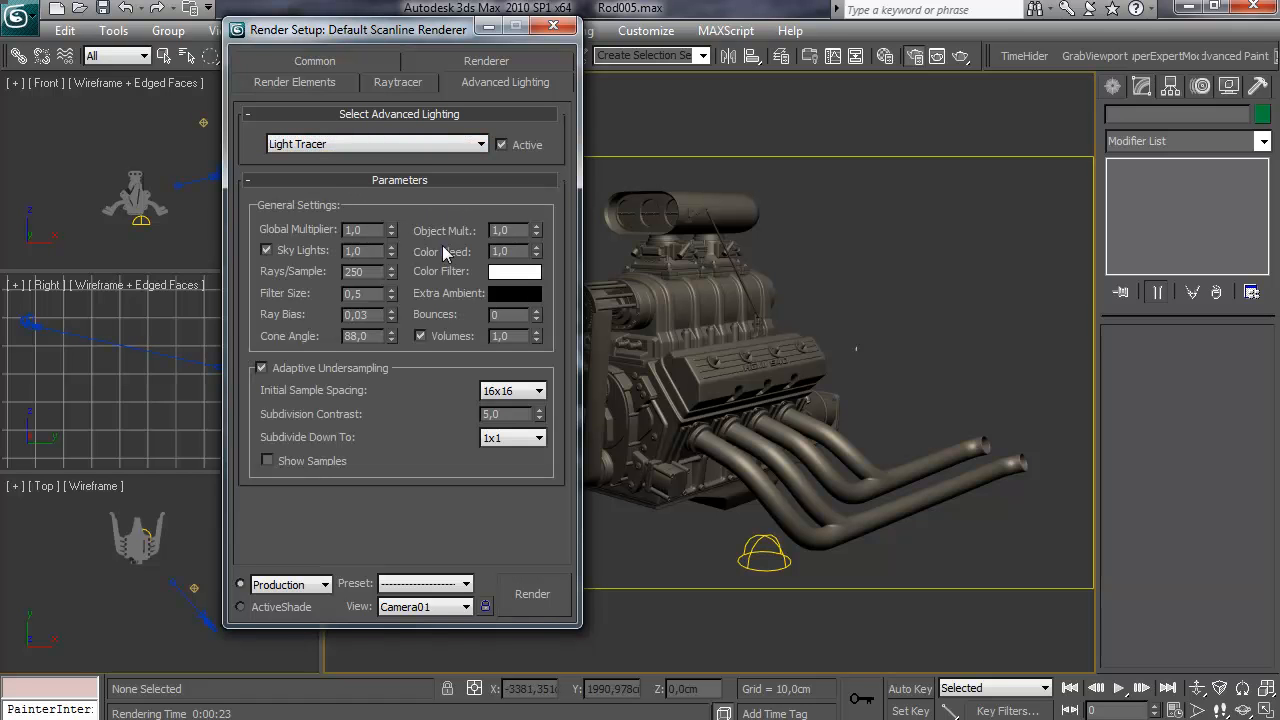
click(553, 25)
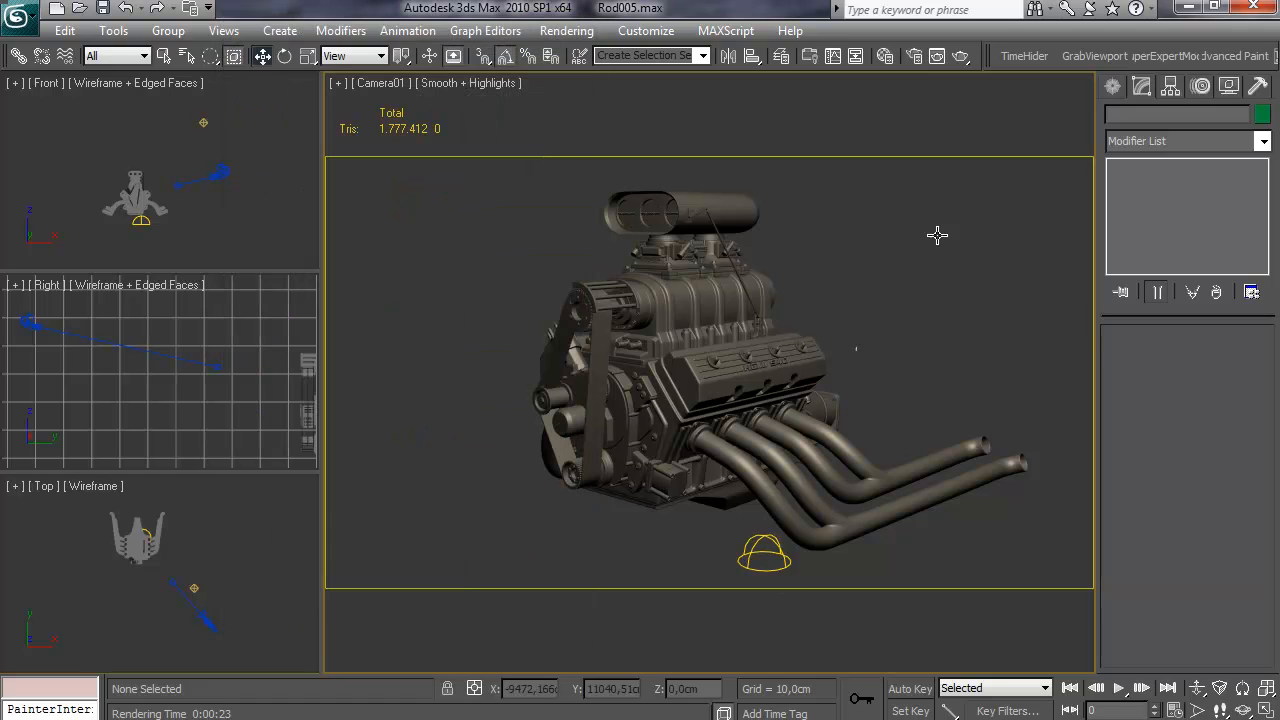
Ensure the Reflection map is enabled in the engine's material, then close the Material Editor
key(m)
scroll(286, 506, down, 5)
scroll(272, 489, down, 2)
click(87, 477)
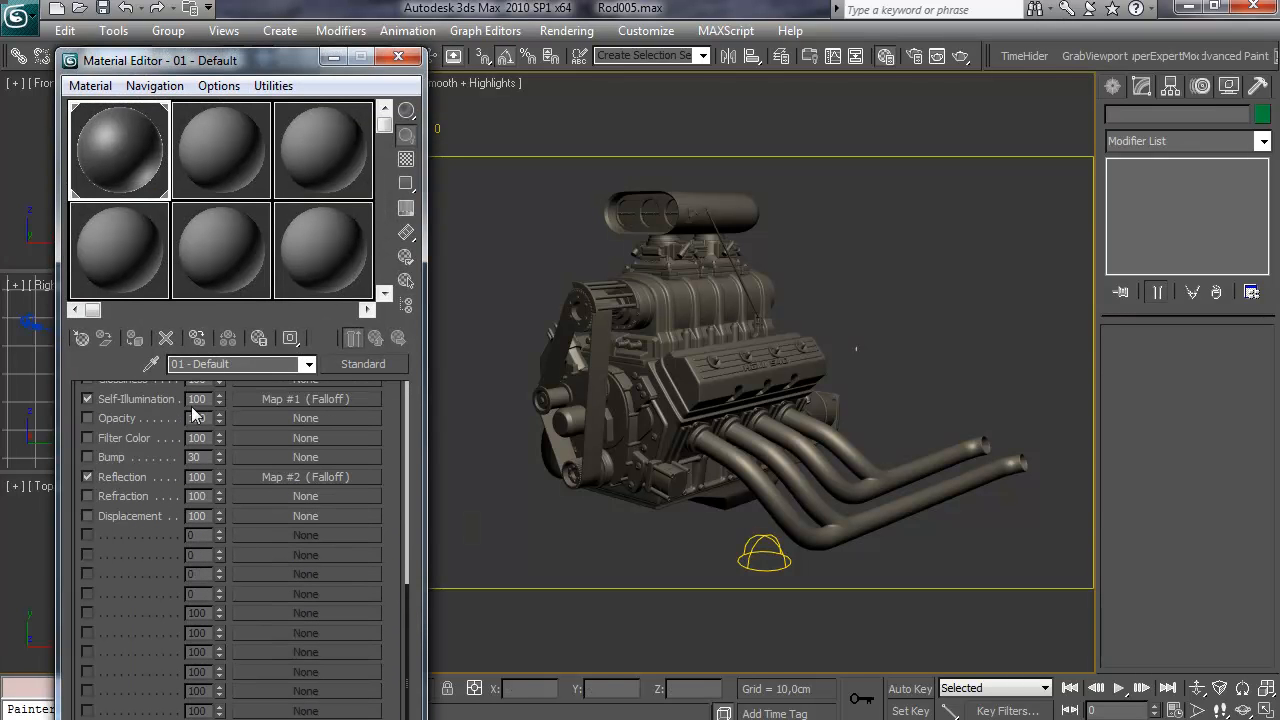
click(398, 56)
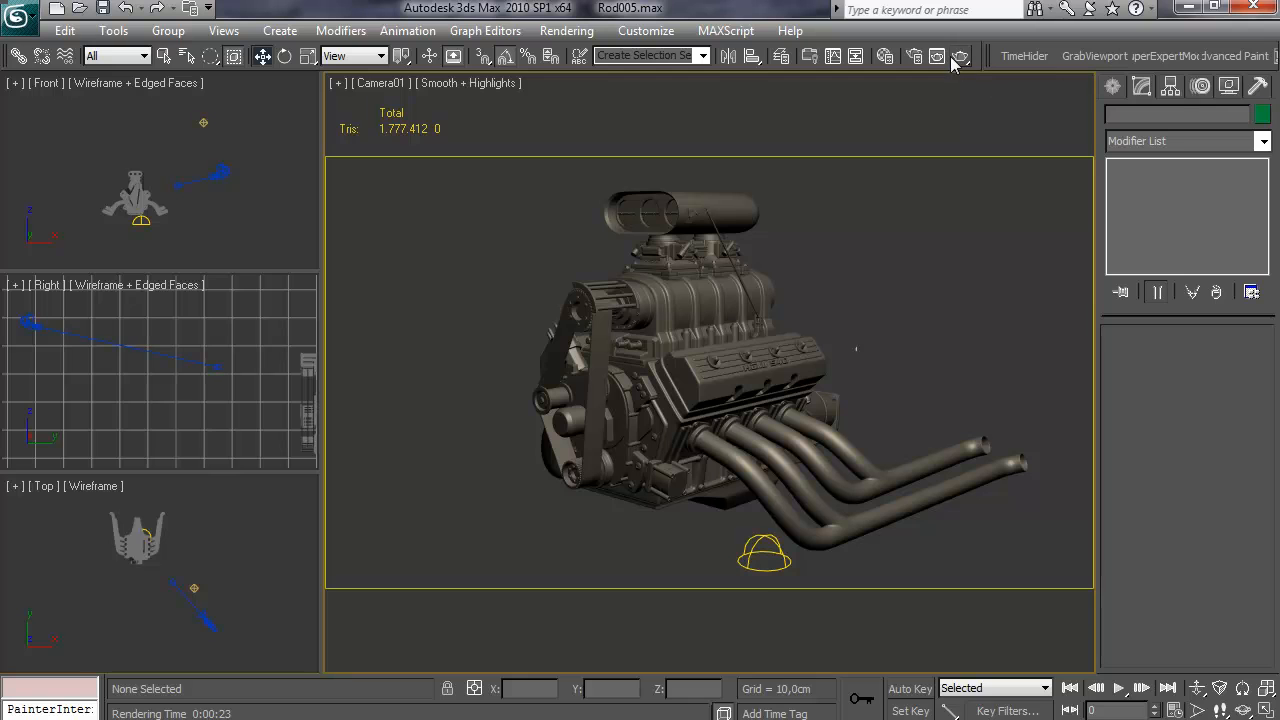
Render the camera view with the Light Tracer active and reposition the rendered frame window to inspect the image
click(958, 57)
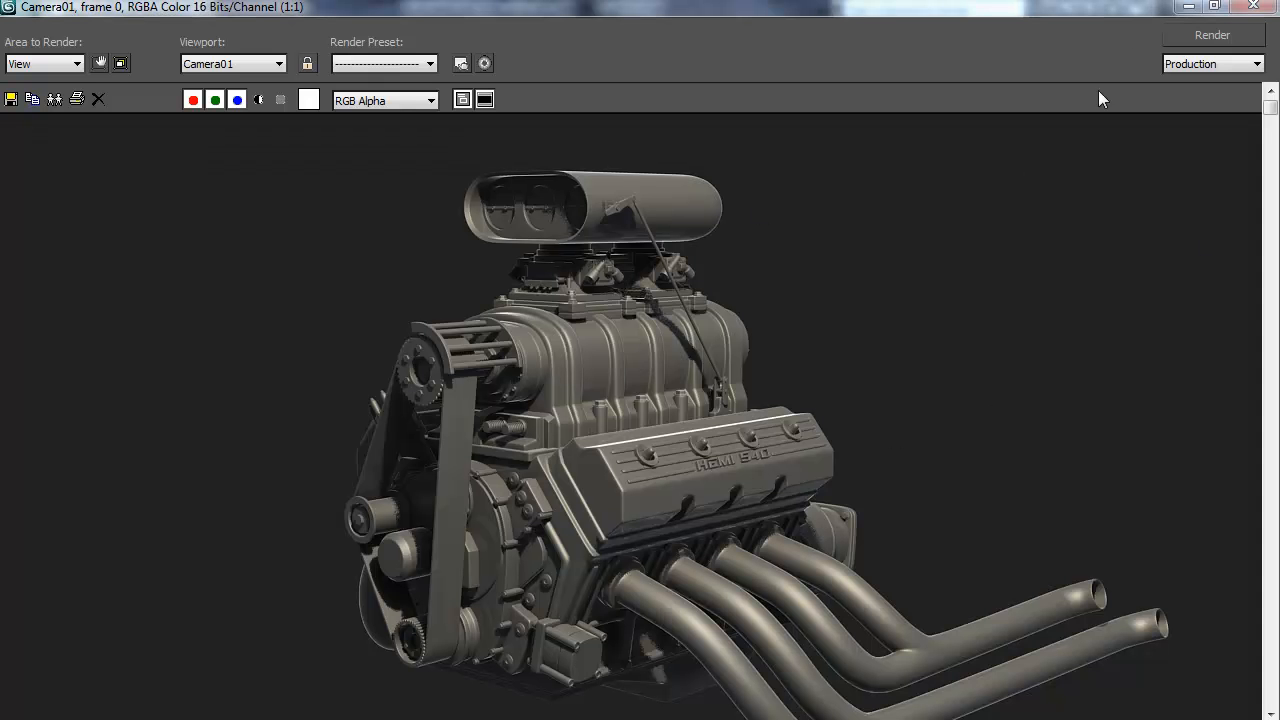
click(1214, 6)
drag(487, 41, 393, 5)
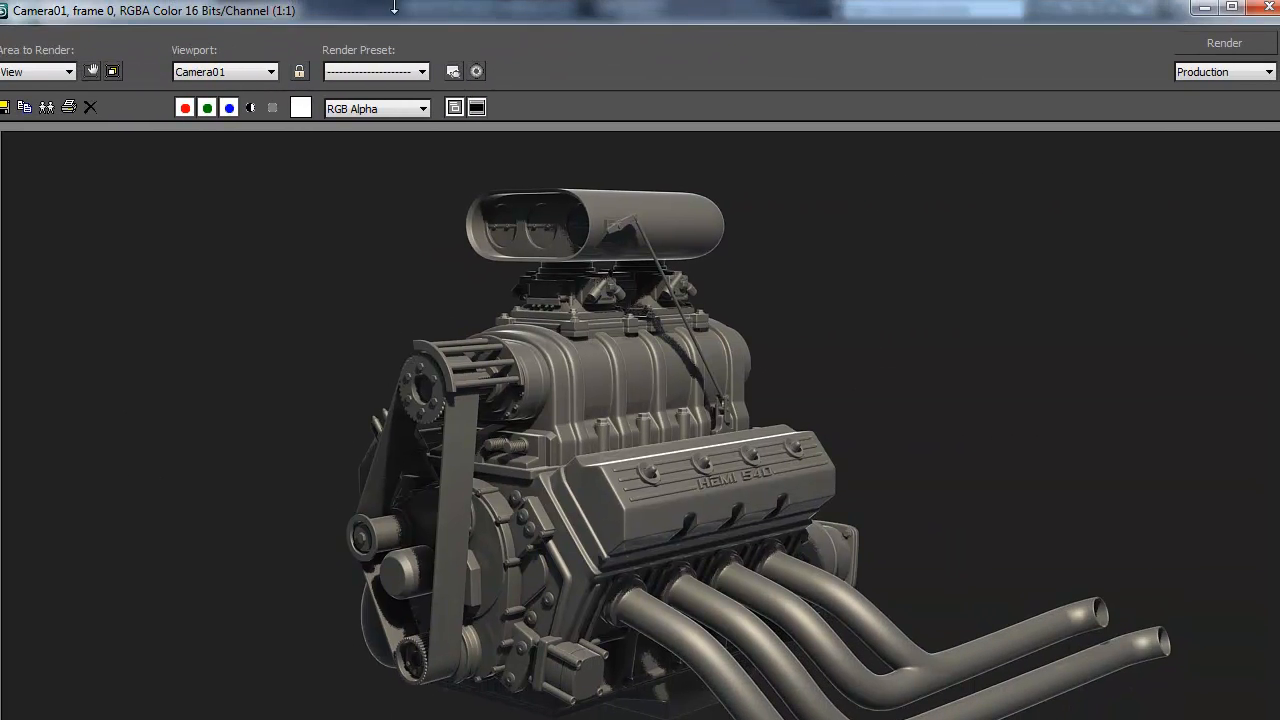